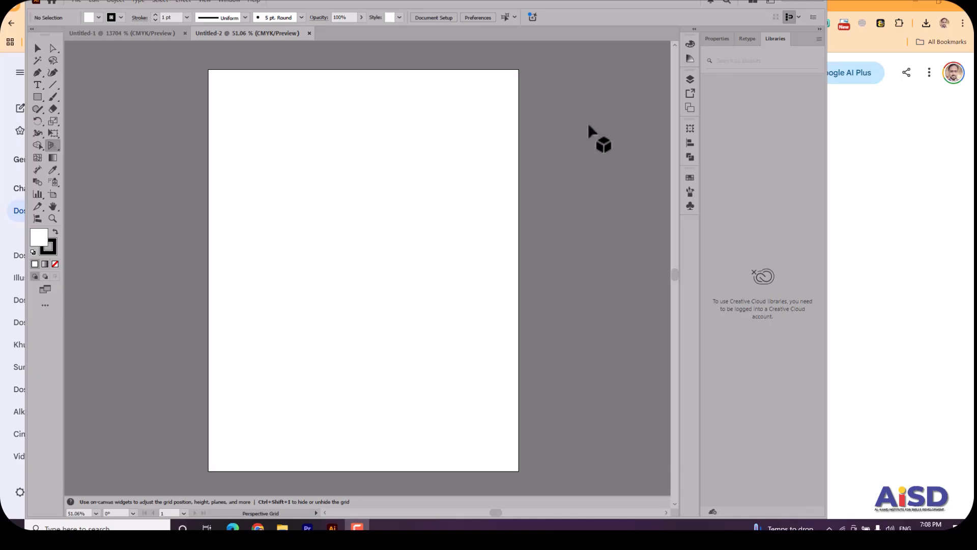
left_click(36, 98)
left_click_drag(265, 140, 467, 289)
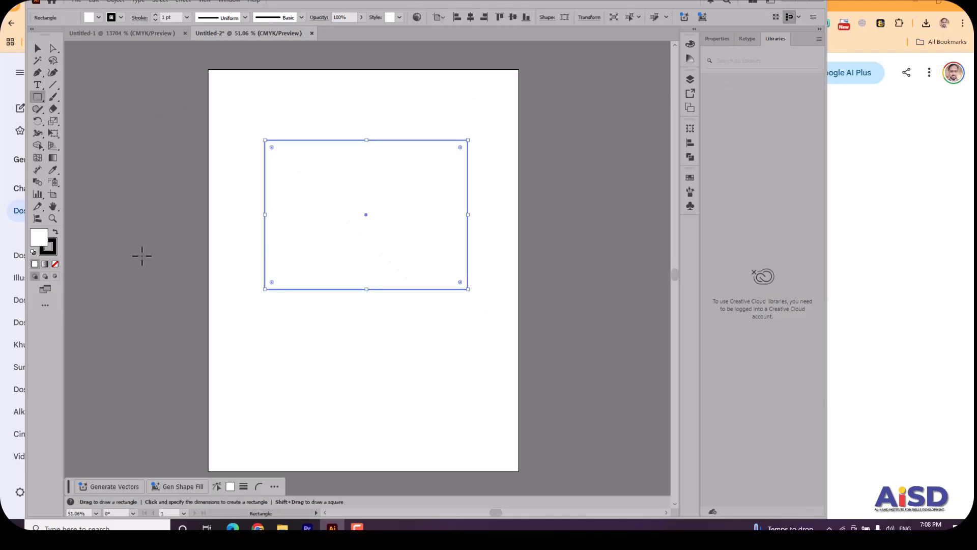
left_click(55, 232)
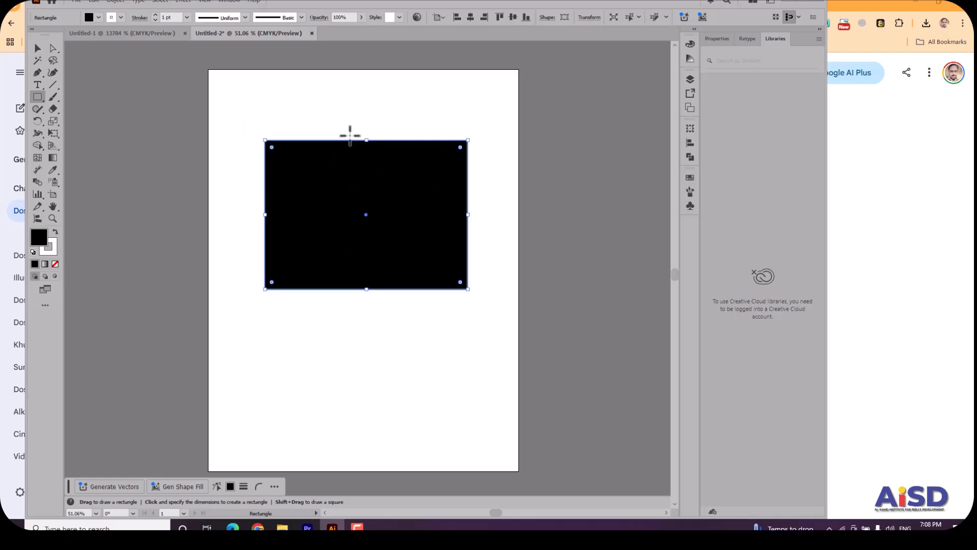
left_click(38, 48)
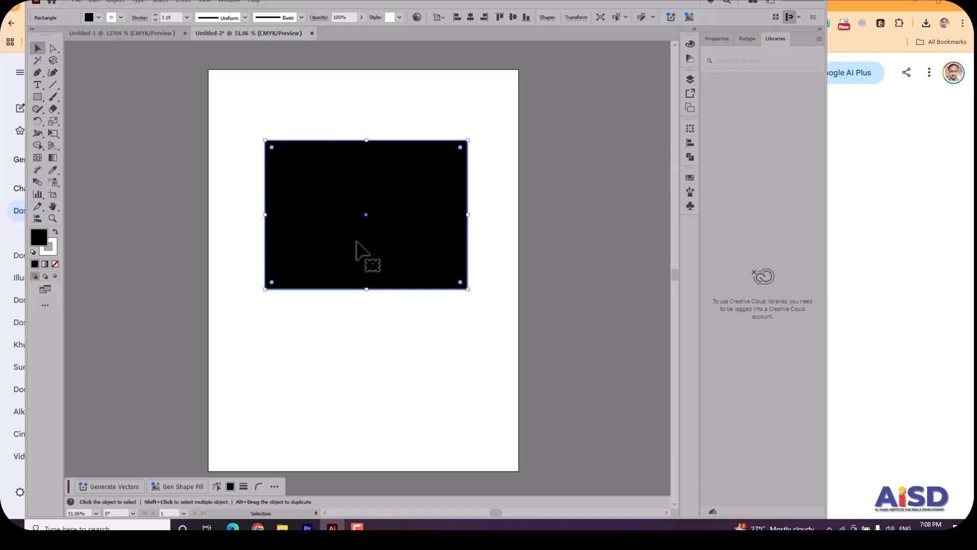
key("Delete")
Place the vegetables image from the Downloads folder across most of the artboard's width and move it down slightly.
left_click(79, 2)
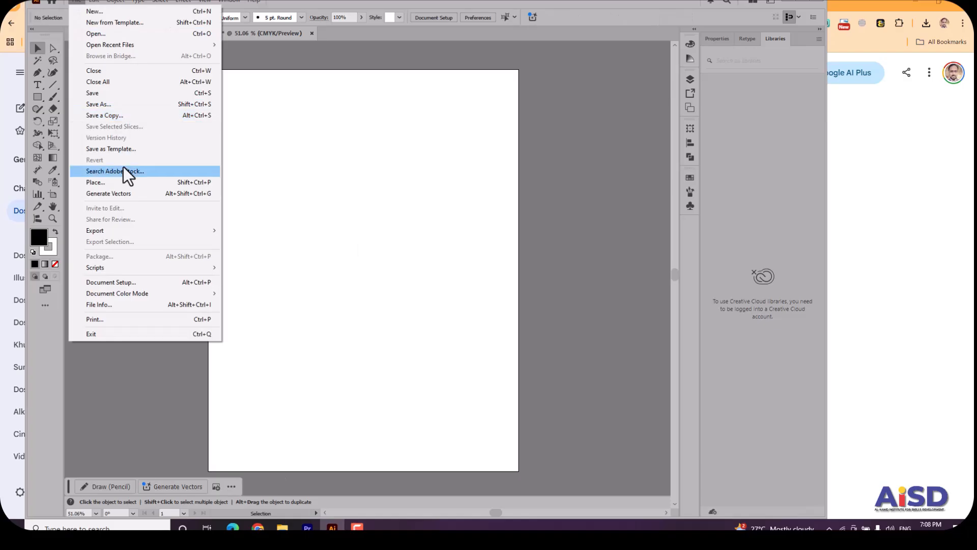
left_click(120, 182)
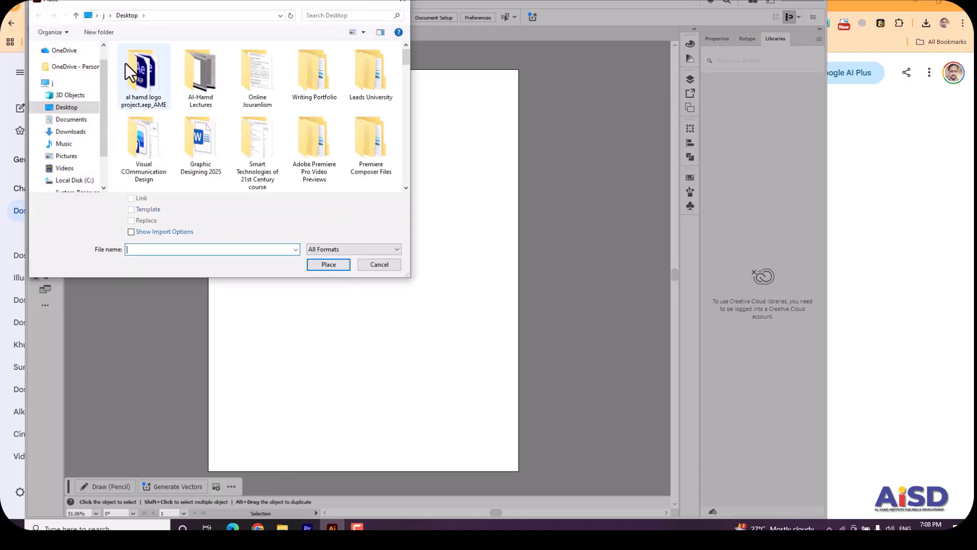
left_click(72, 133)
left_click(291, 117)
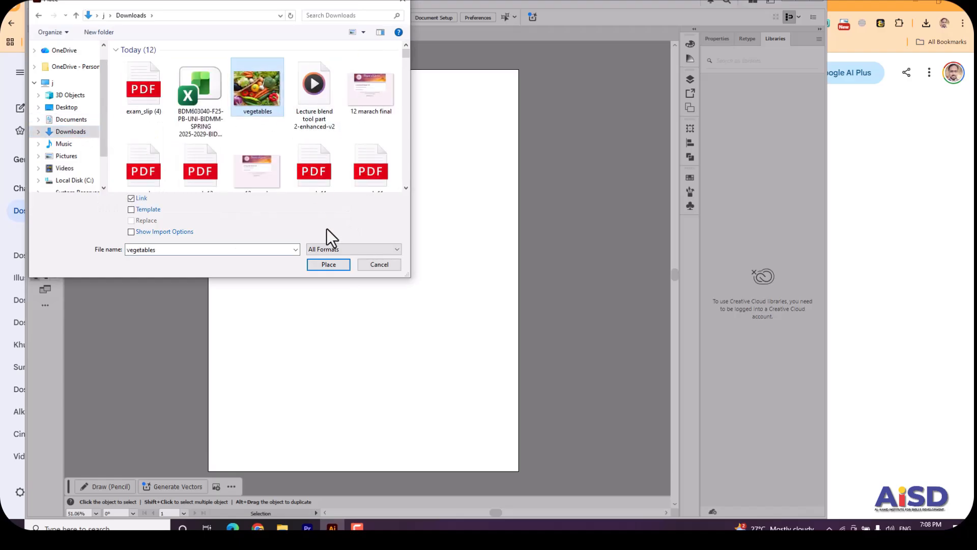
left_click(328, 264)
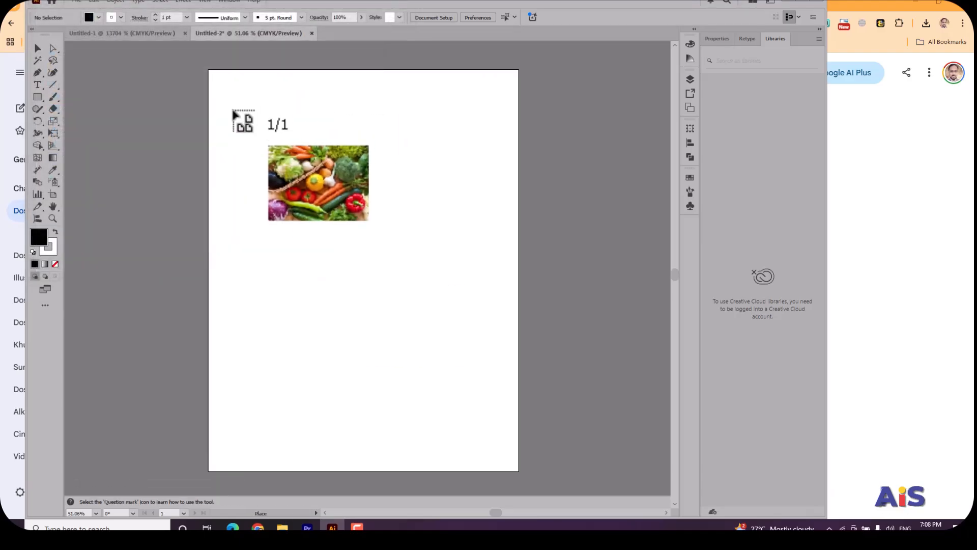
left_click_drag(421, 365, 484, 418)
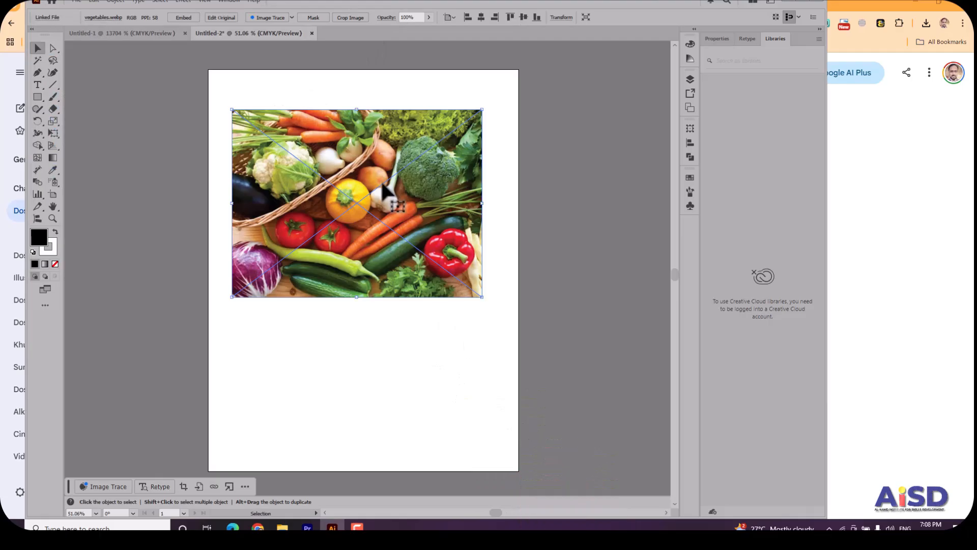
left_click_drag(400, 206, 400, 255)
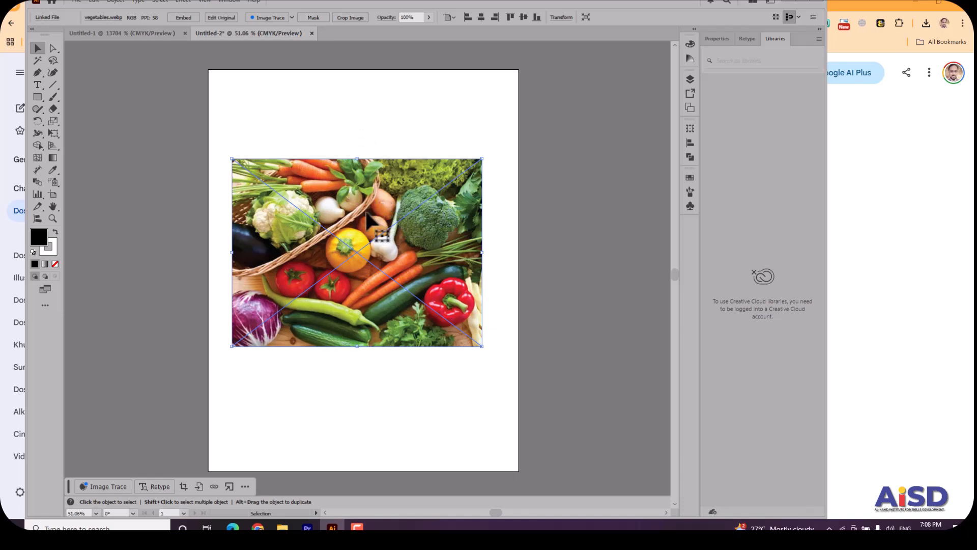
Draw a black circle about 285 pt in diameter with the Ellipse tool and centre it over the vegetables image.
left_click(38, 98)
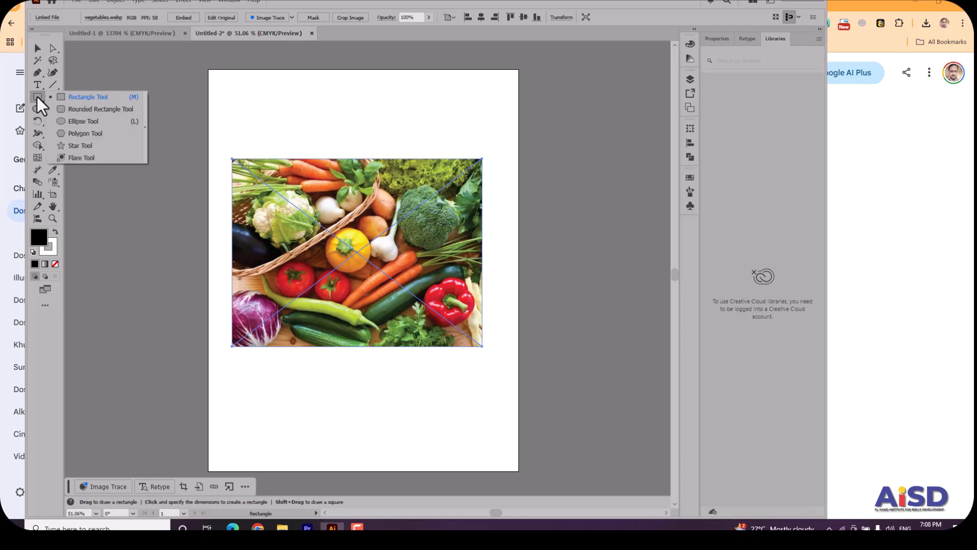
left_click(76, 121)
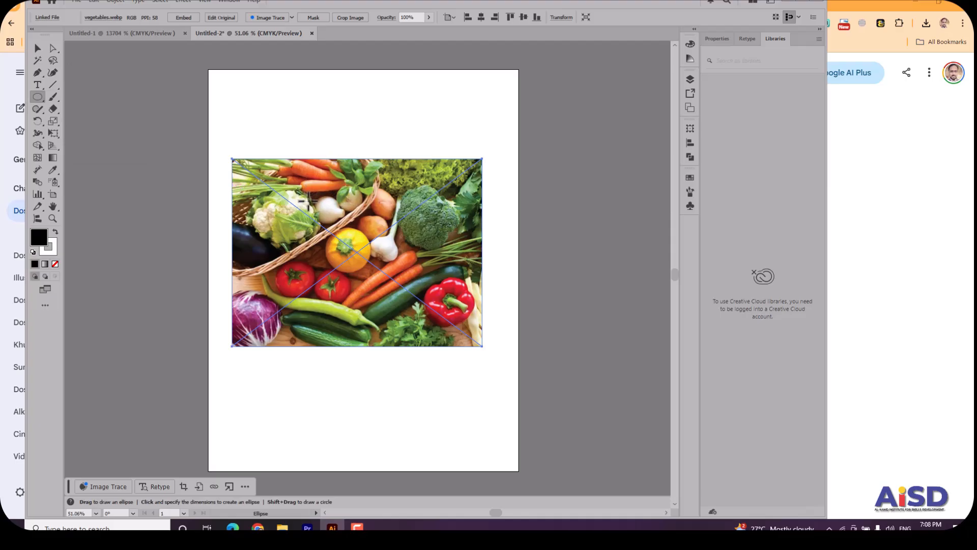
left_click_drag(308, 201, 452, 339)
left_click_drag(380, 273, 358, 256)
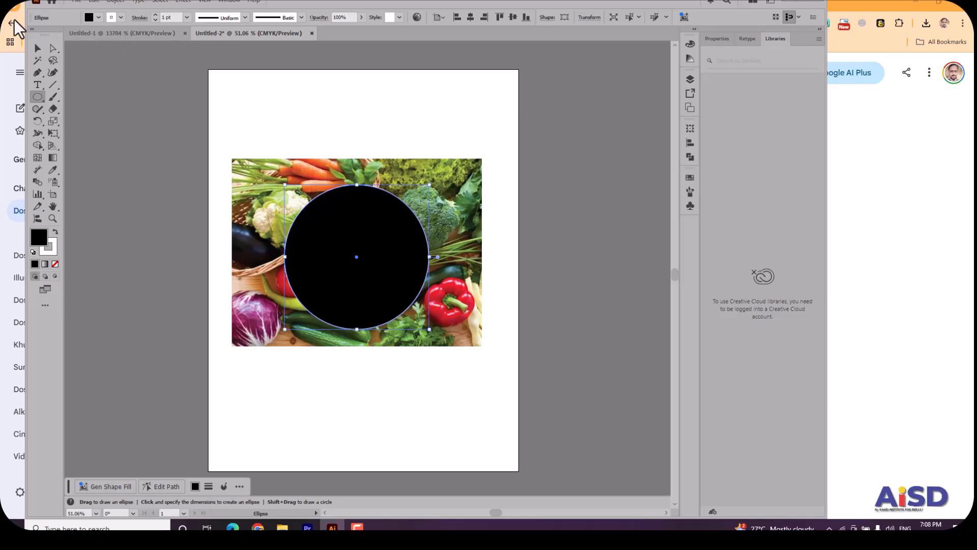
Select the circle and the vegetables image together and make a clipping mask from them.
left_click(37, 48)
left_click(265, 135)
left_click_drag(265, 135, 447, 387)
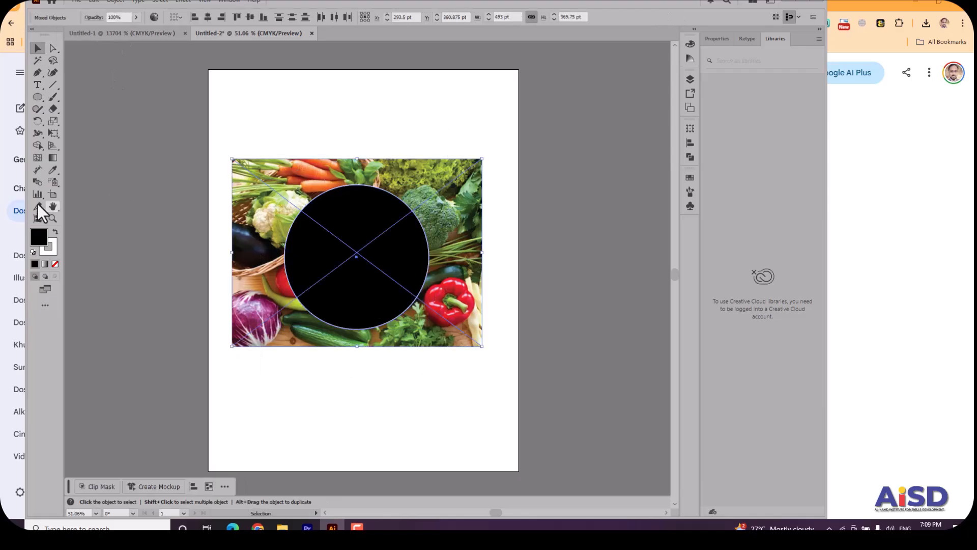
right_click(394, 244)
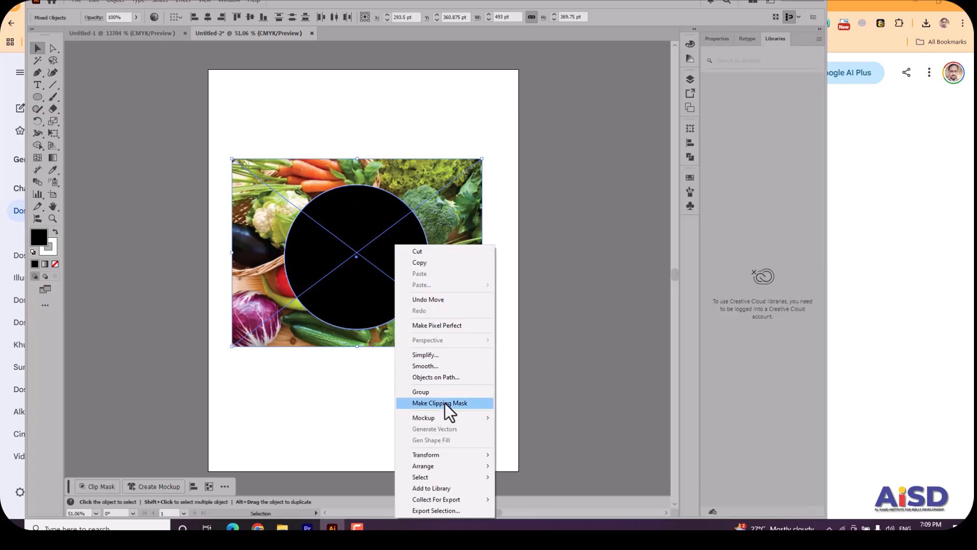
left_click(445, 403)
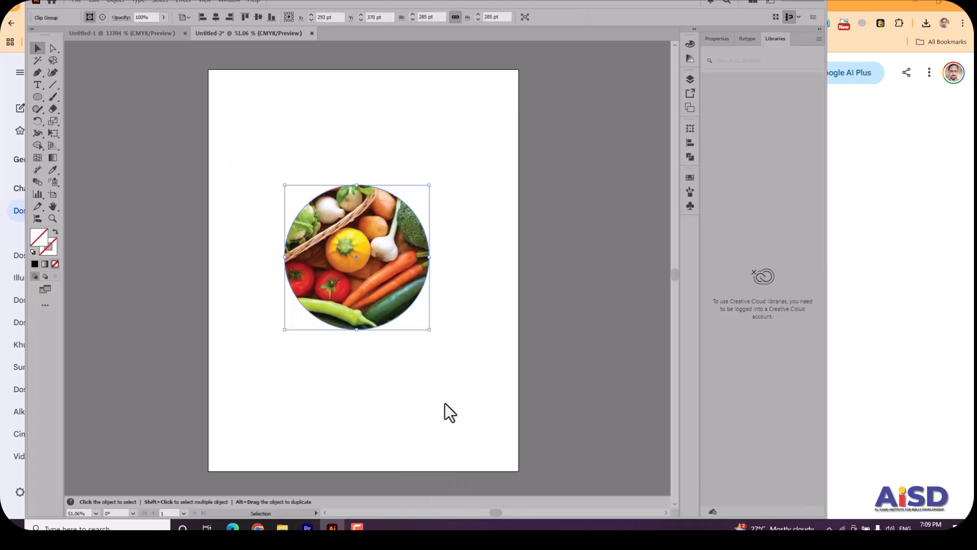
Reposition the vegetables image inside the circular clip group so the broccoli and carrots fill the circle, and exit isolation mode.
double_click(367, 249)
left_click_drag(408, 253, 361, 283)
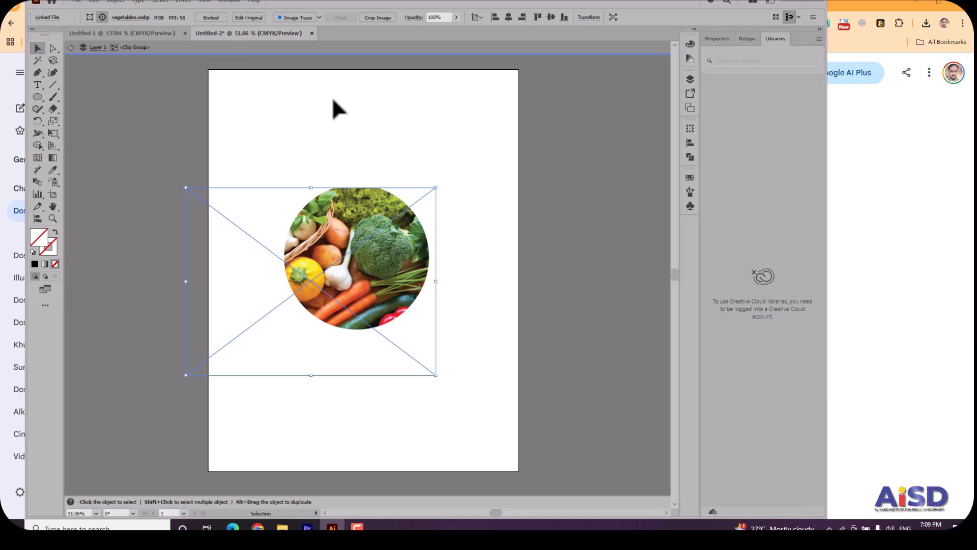
left_click(70, 48)
double_click(381, 258)
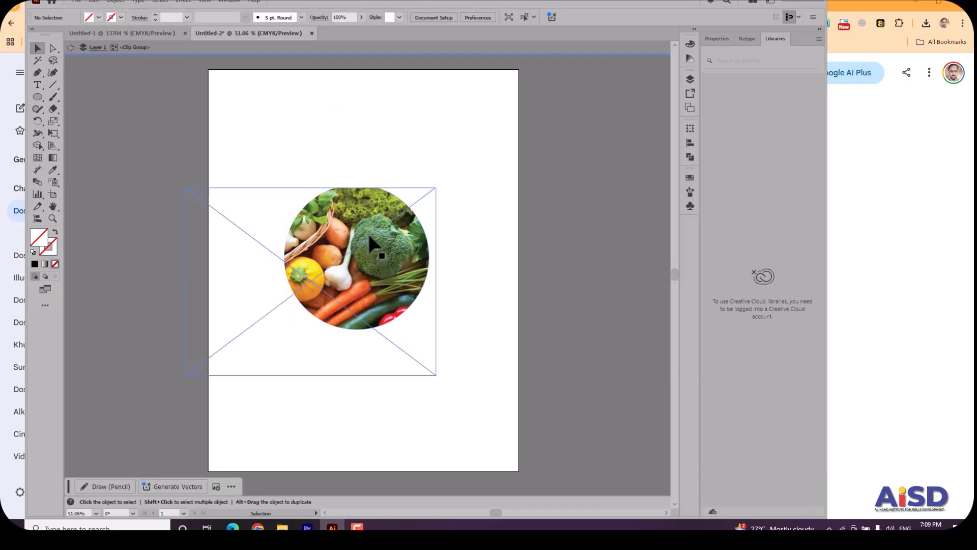
left_click_drag(367, 231, 374, 212)
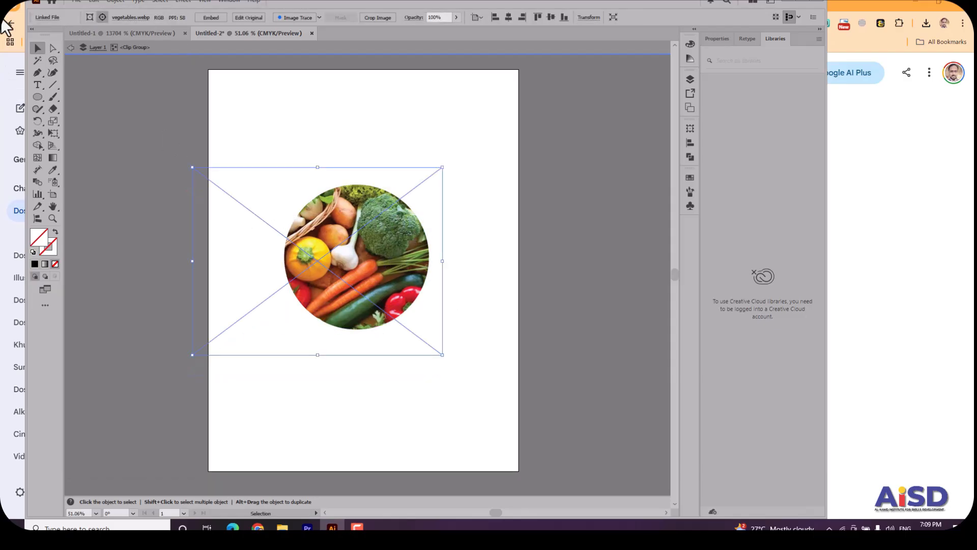
left_click(72, 49)
Delete the circular clip group from the artboard.
left_click_drag(299, 176, 436, 353)
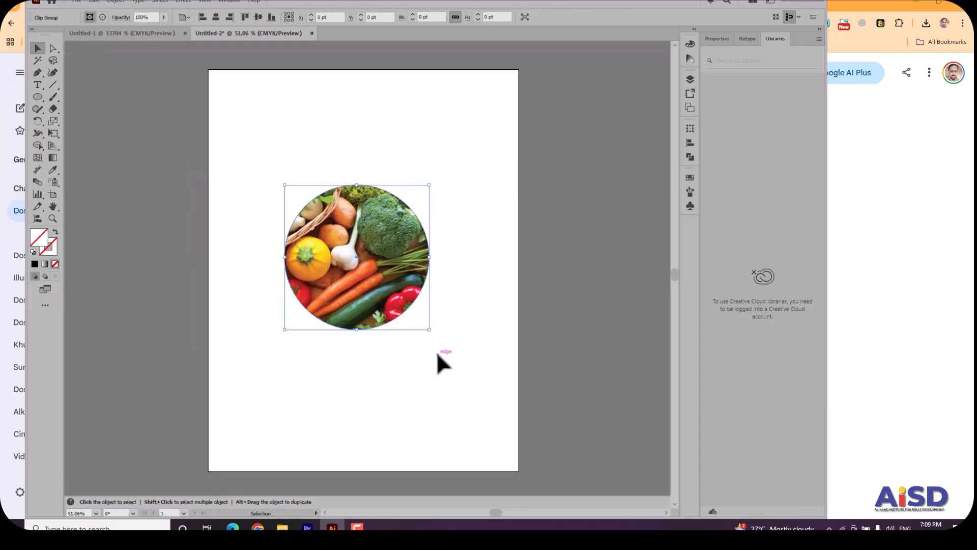
key("Delete")
Draw a rectangle covering the whole artboard with the default black stroke and fill it with yellow d6d00b.
left_click_drag(41, 94, 72, 98)
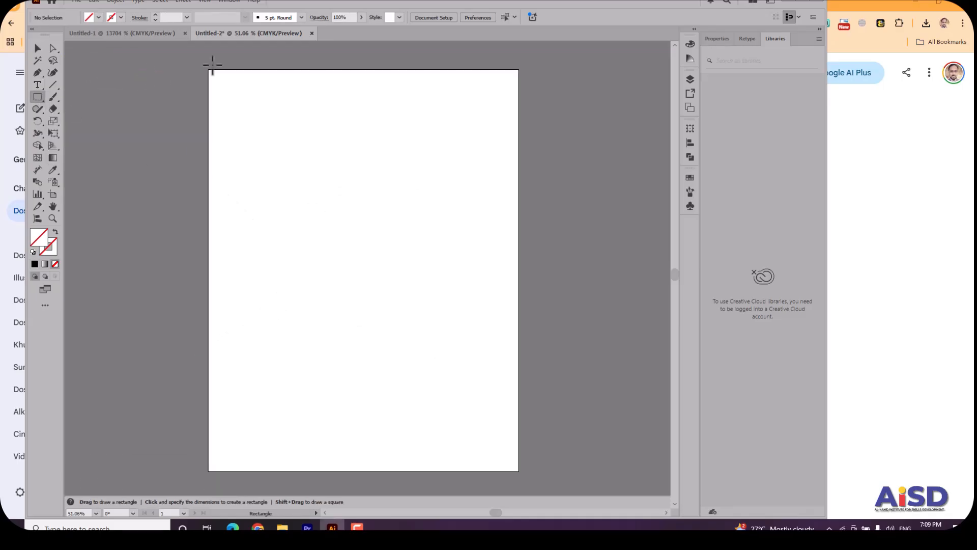
mouse_move(208, 70)
left_mouse_down()
mouse_move(403, 352)
mouse_move(518, 470)
left_mouse_up()
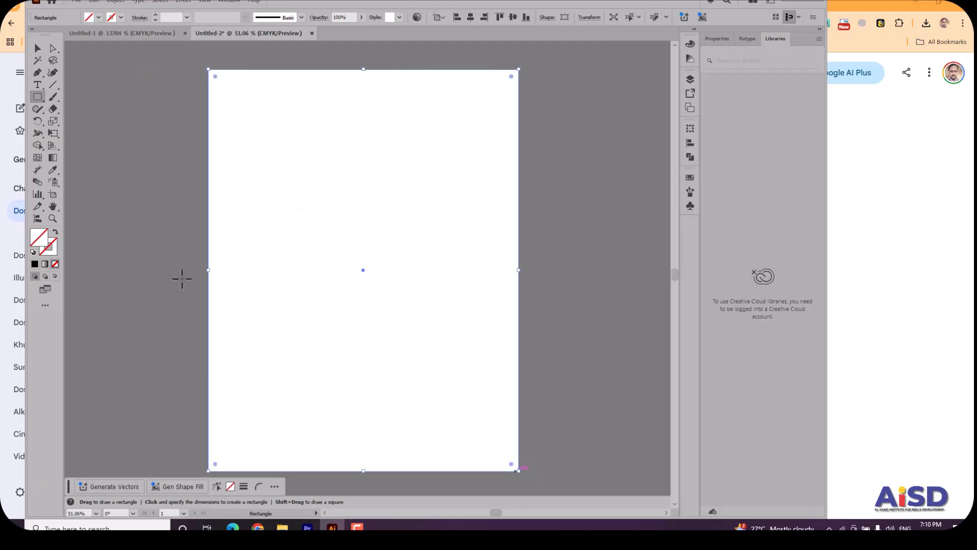
left_click(33, 251)
double_click(39, 239)
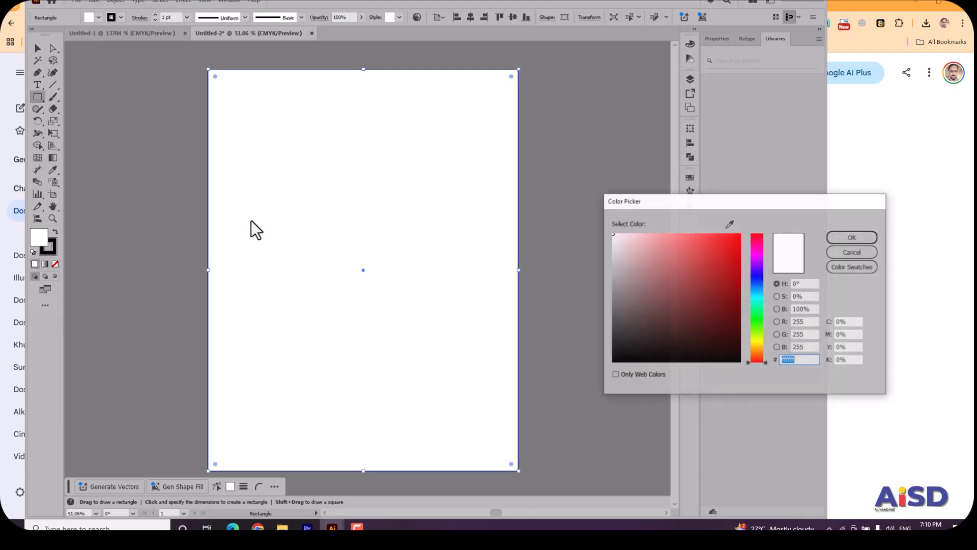
left_click(757, 342)
left_click_drag(738, 304, 734, 253)
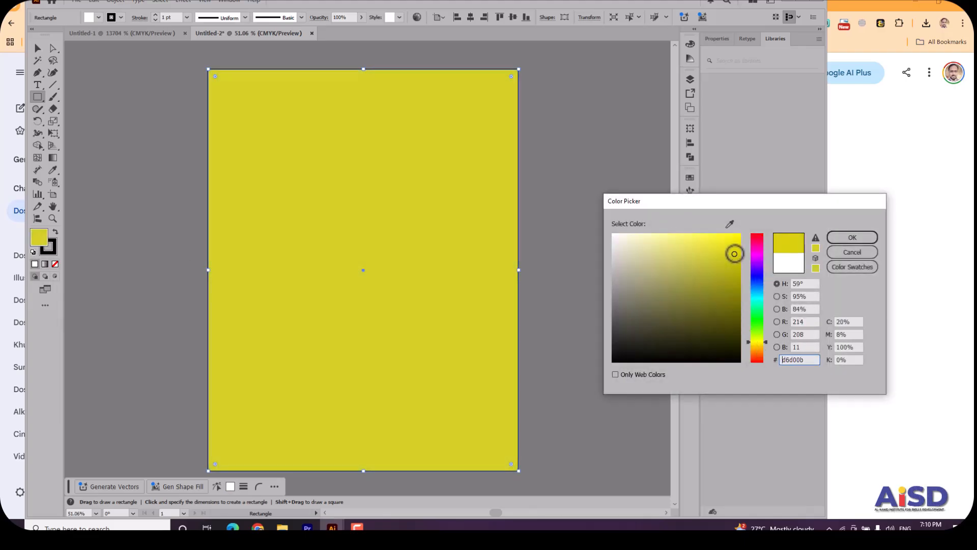
left_click(854, 239)
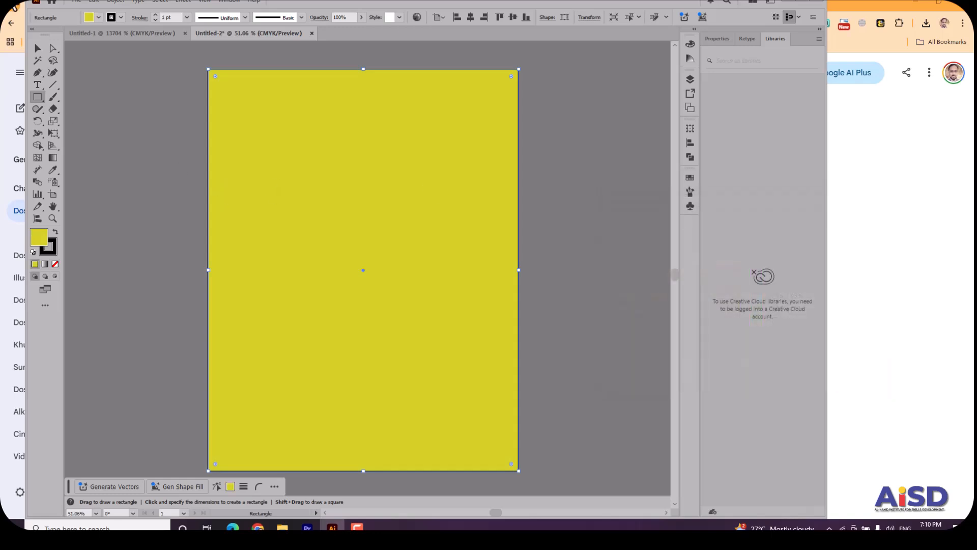
left_click(37, 48)
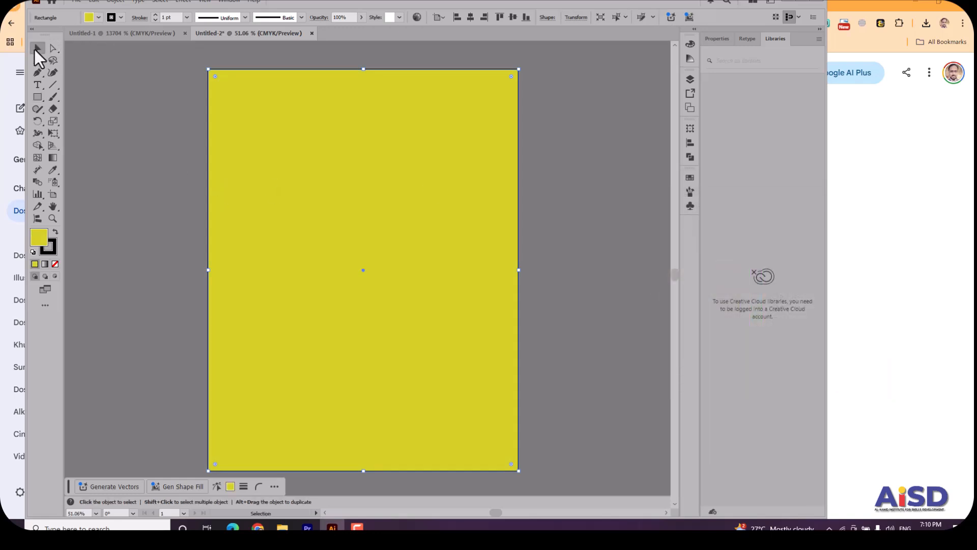
Draw a wide horizontal bar across the upper part of the artboard, overhanging both sides, and fill it with black 000000.
left_click(37, 98)
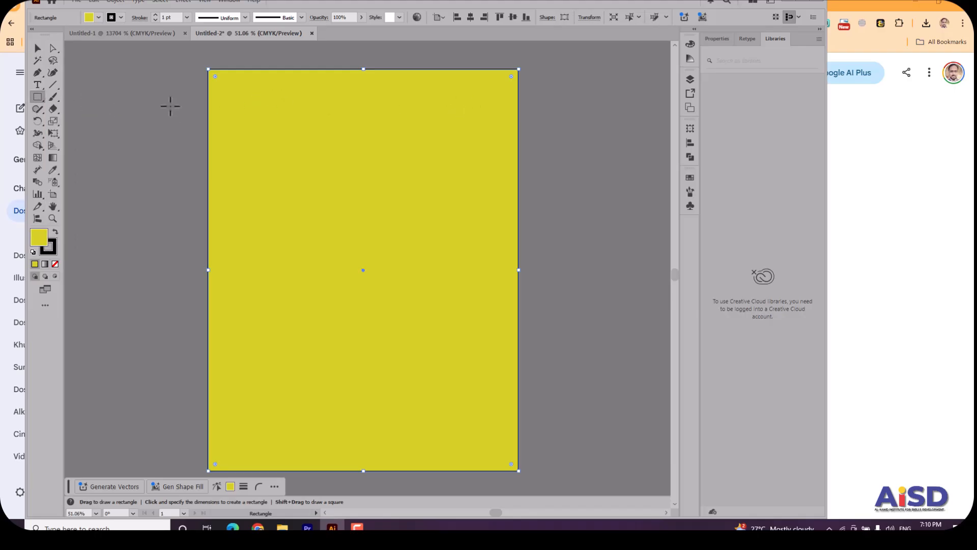
mouse_move(166, 142)
left_mouse_down()
mouse_move(174, 166)
mouse_move(334, 189)
mouse_move(572, 190)
mouse_move(439, 184)
mouse_move(554, 166)
mouse_move(562, 199)
left_mouse_up()
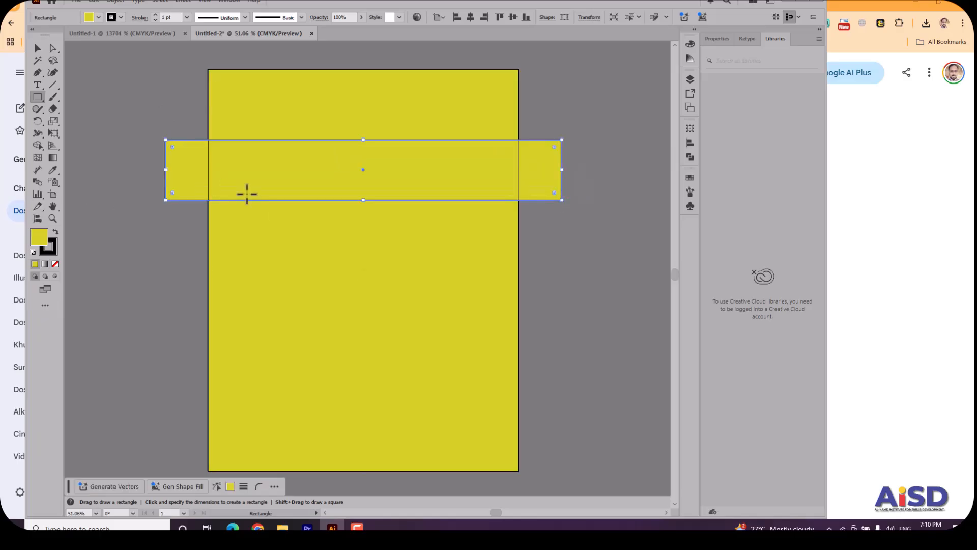
double_click(39, 239)
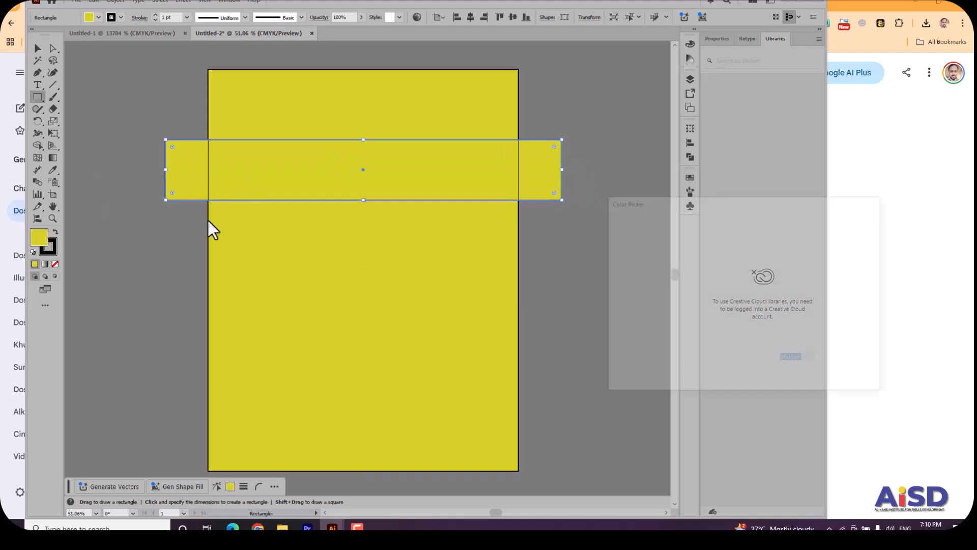
left_click_drag(734, 346, 760, 361)
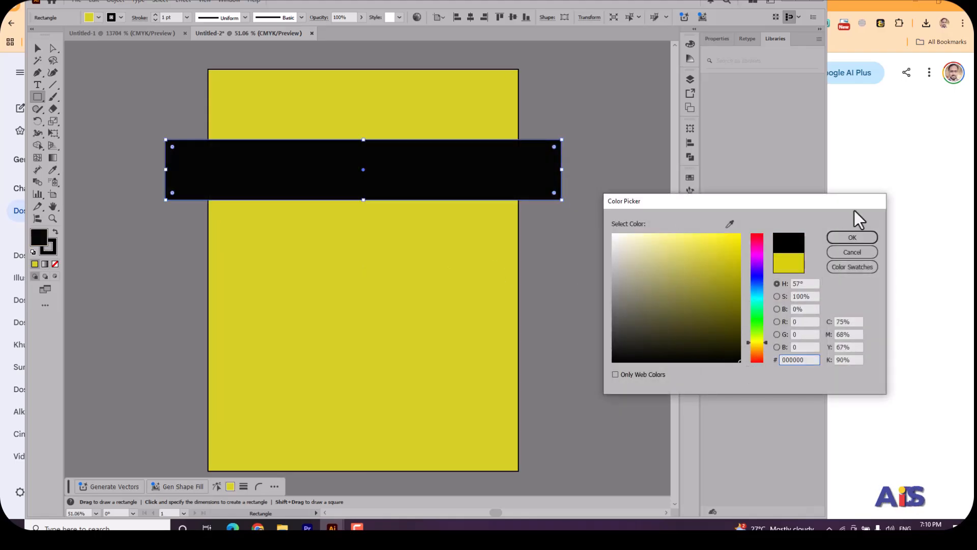
left_click(855, 239)
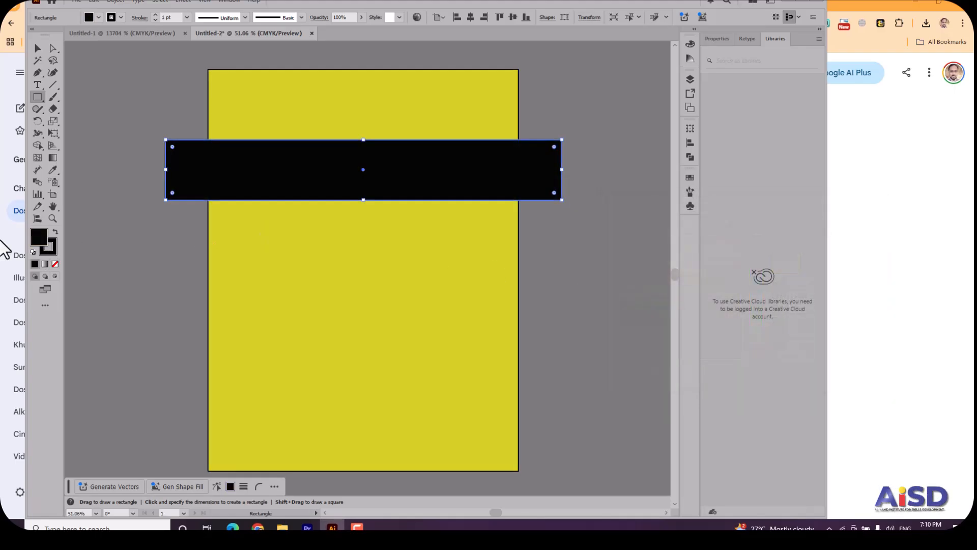
Give the black bar a red ff0000 stroke with a weight of 14 pt.
double_click(53, 253)
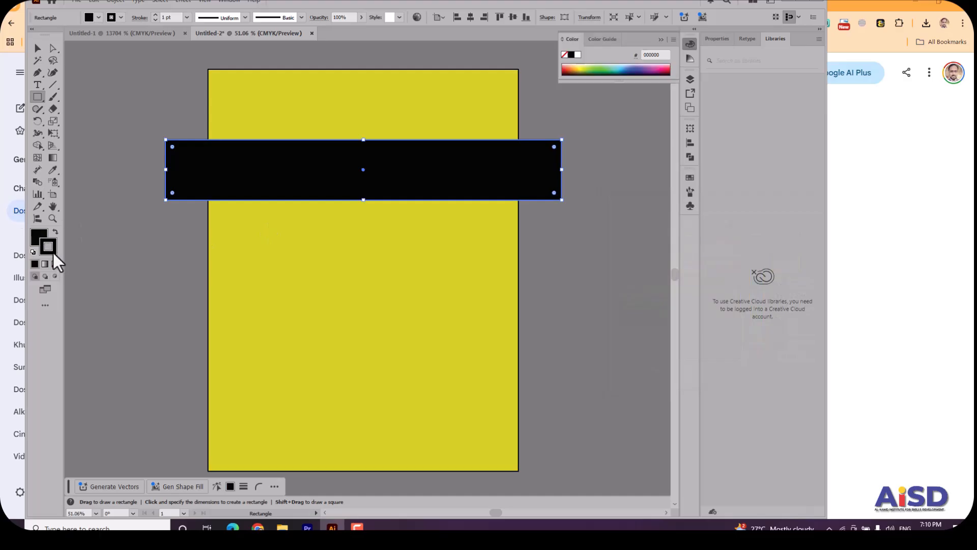
mouse_move(729, 253)
left_mouse_down()
mouse_move(744, 227)
mouse_move(765, 236)
mouse_move(751, 237)
left_mouse_up()
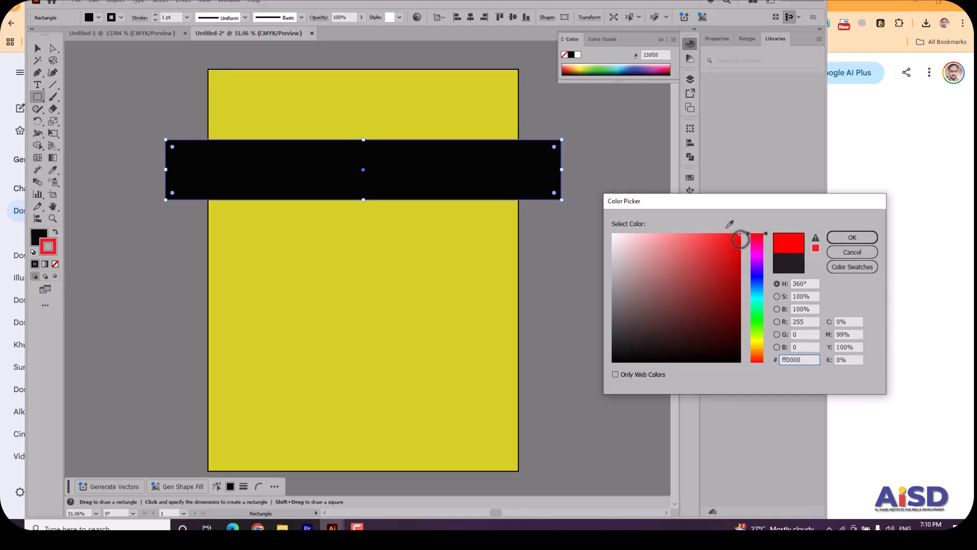
left_click(852, 239)
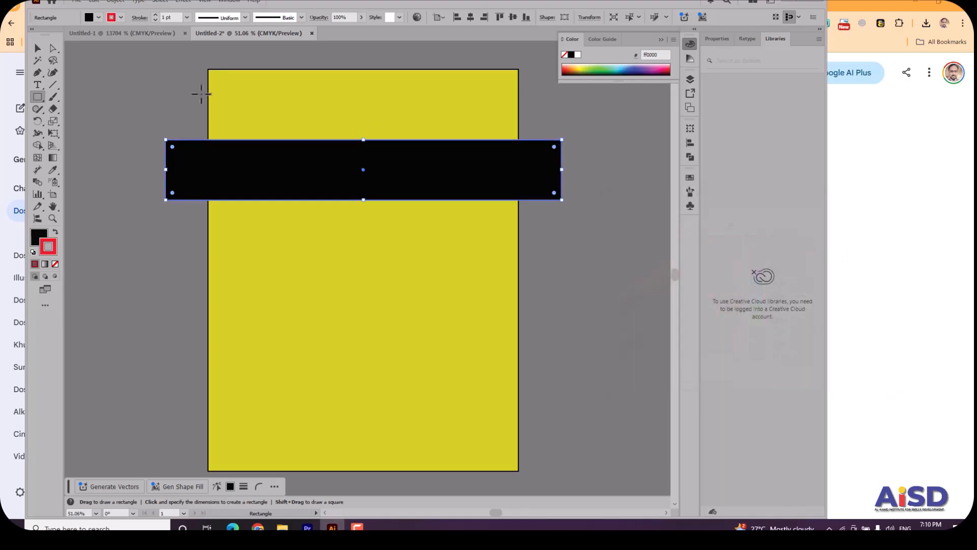
left_click(186, 18)
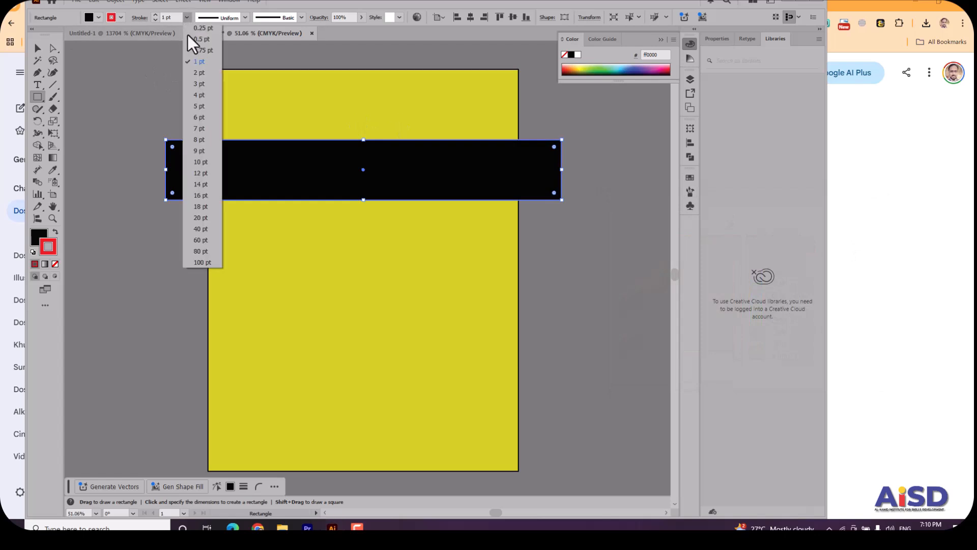
left_click(200, 184)
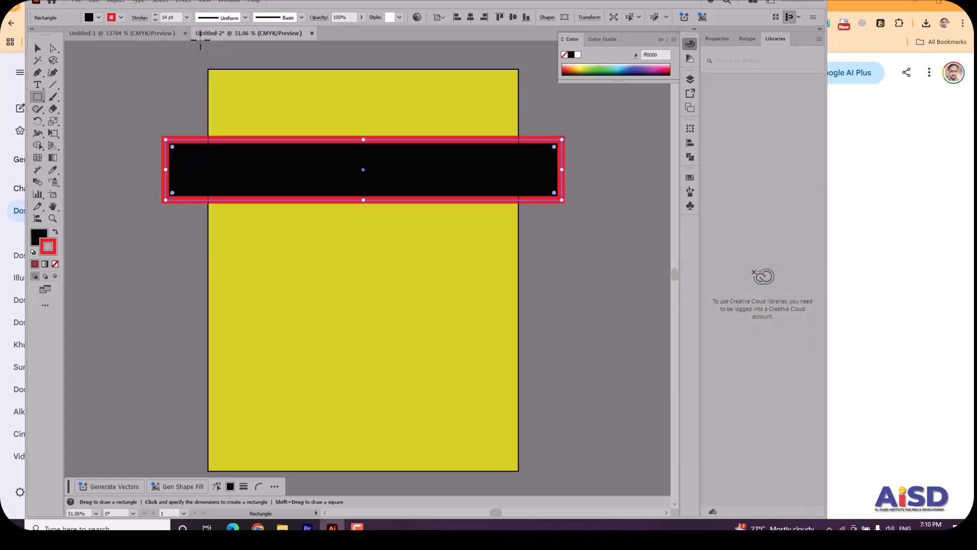
Set the black bar's red stroke weight to 16 pt.
left_click(187, 17)
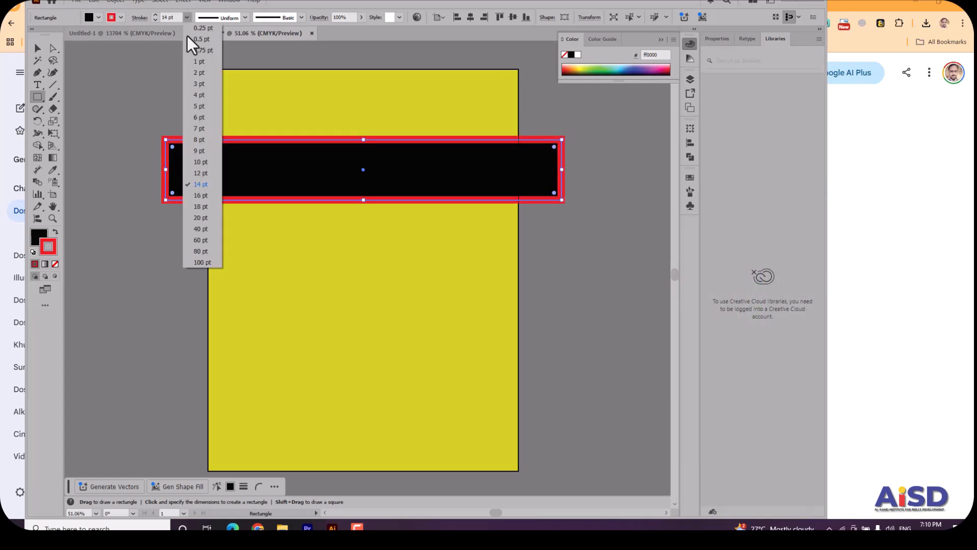
left_click(200, 196)
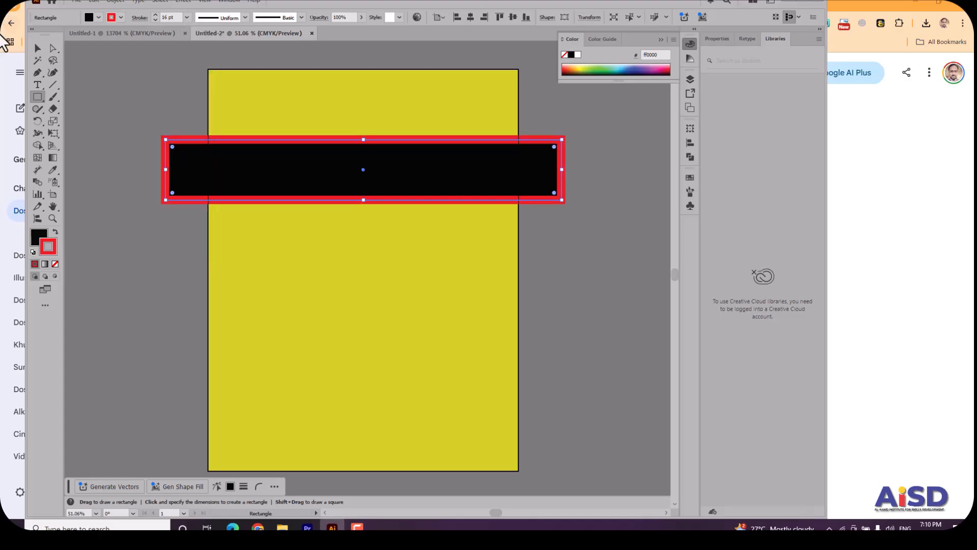
Rotate the black bar to a 45-degree diagonal and move it across the artboard's upper-left corner, overhanging both edges.
left_click(37, 48)
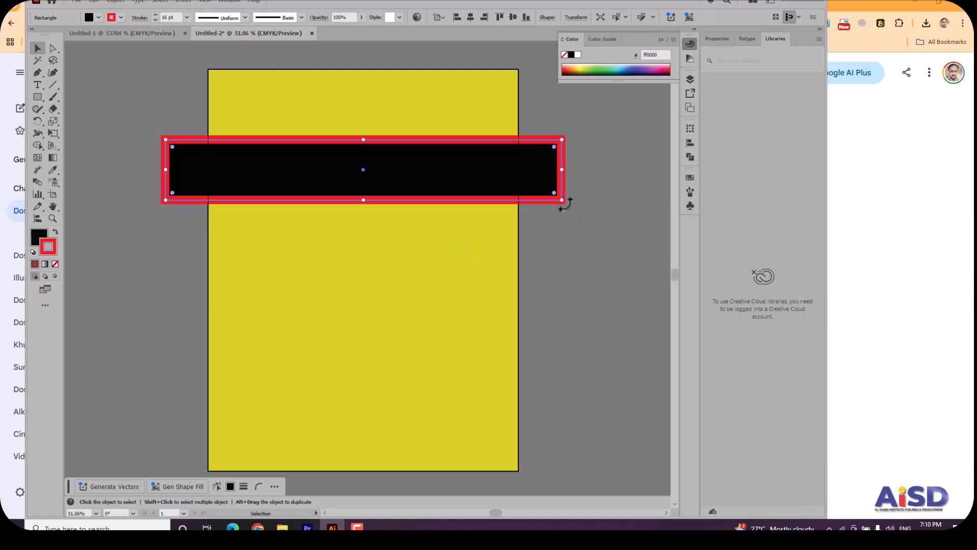
left_click_drag(563, 198, 567, 102)
left_click_drag(362, 136, 319, 111)
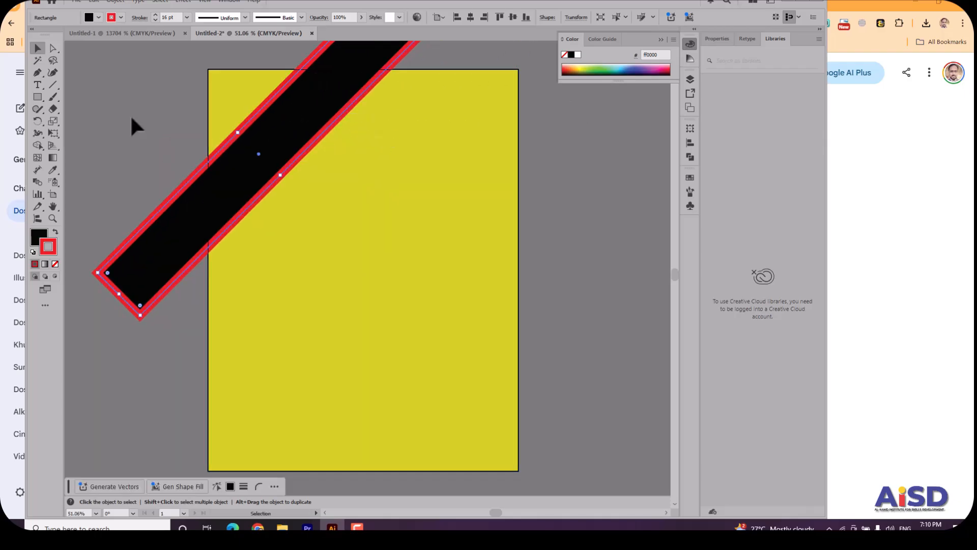
Turn on Trim View to hide the parts of the bar outside the artboard, and reselect the bar.
left_click(438, 356, "shift")
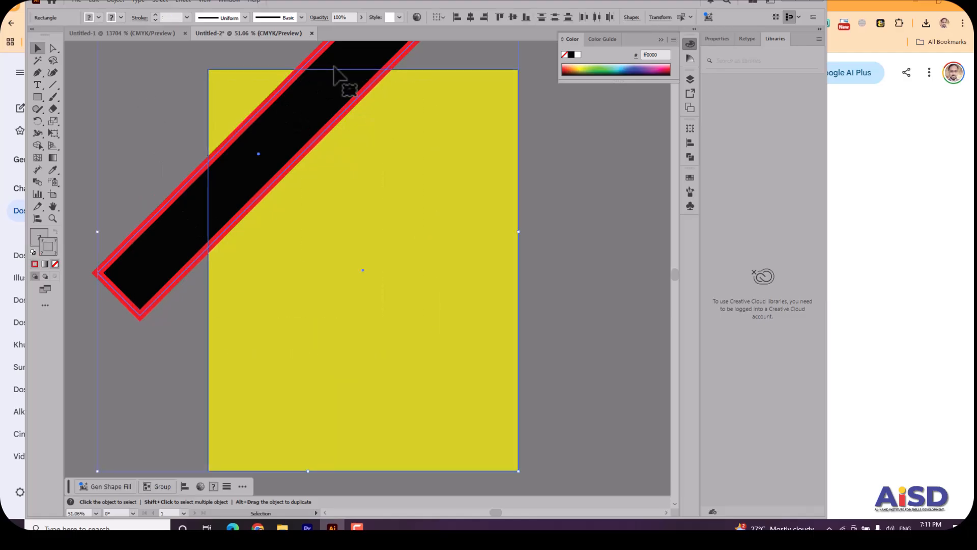
left_click(206, 2)
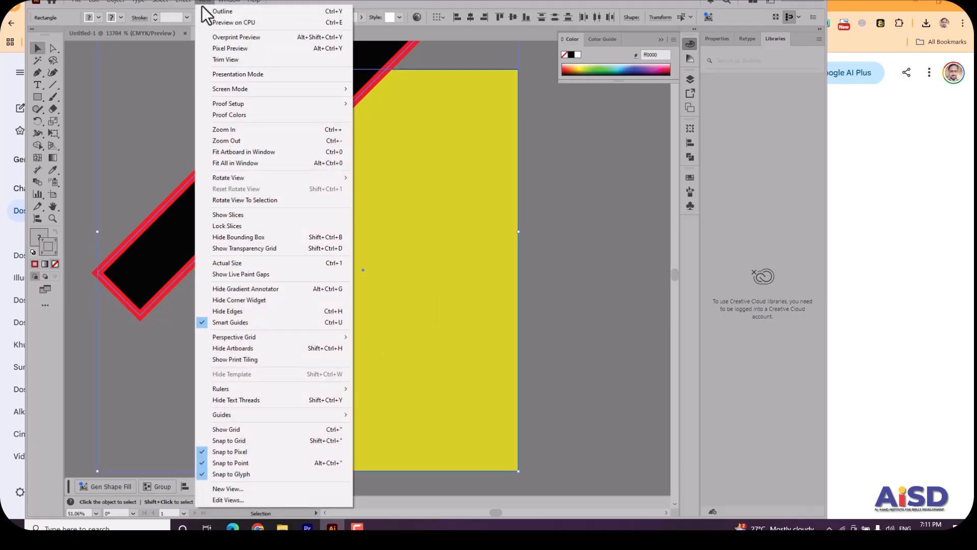
left_click(230, 59)
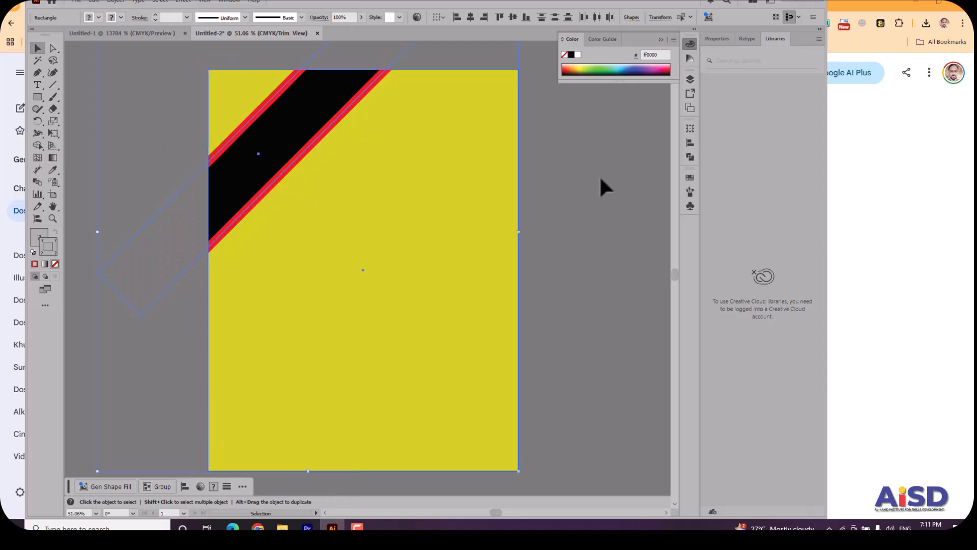
left_click(617, 173)
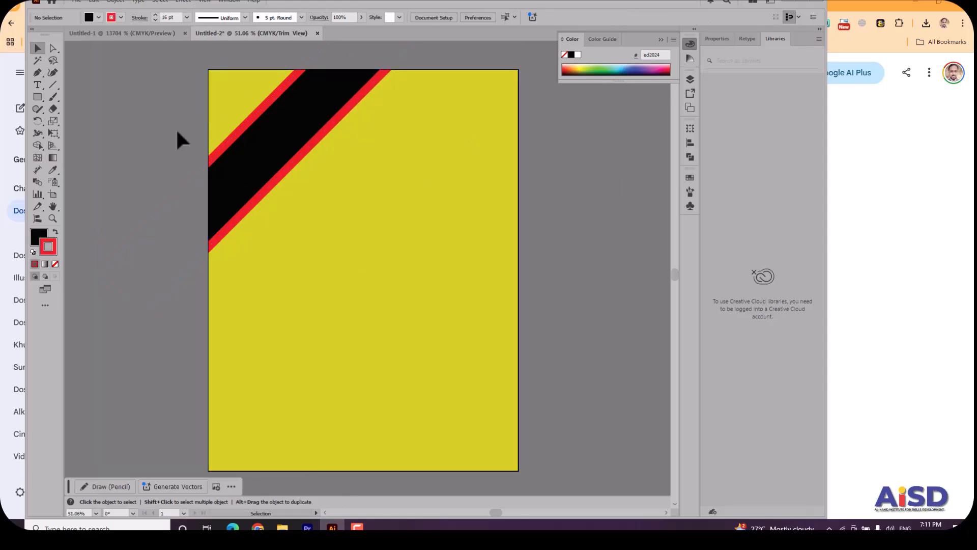
left_click(274, 161)
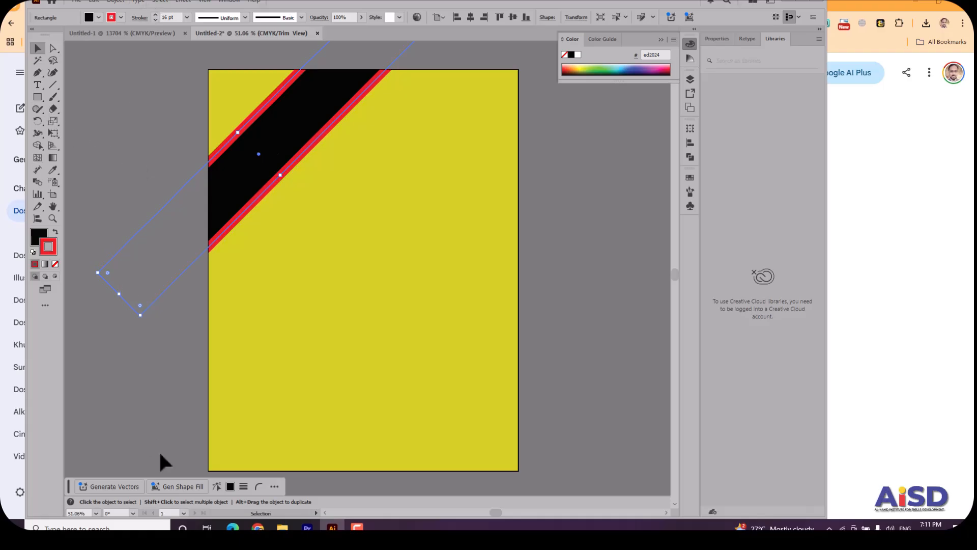
Switch to Chrome and open the Google home page in a new tab.
left_click(257, 527)
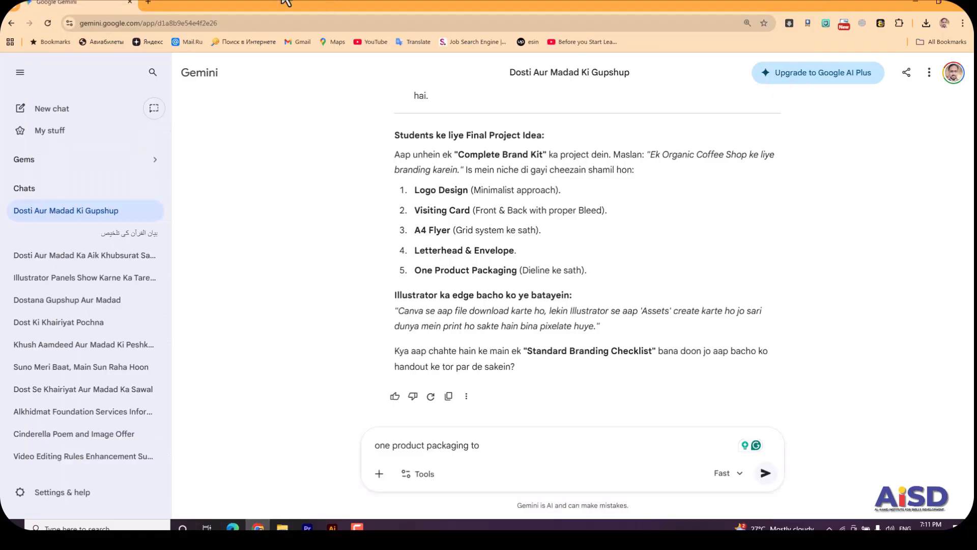
left_click(148, 7)
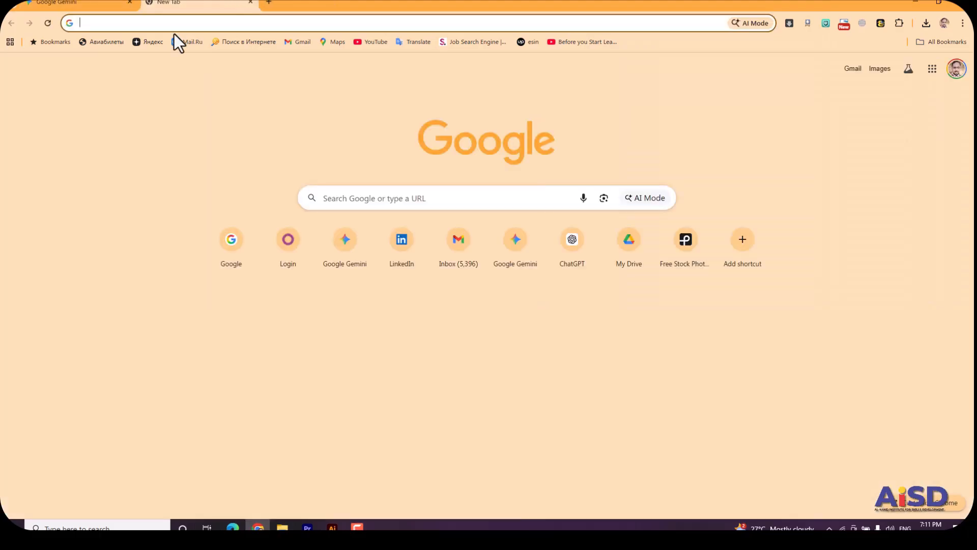
type("goo")
key("Return")
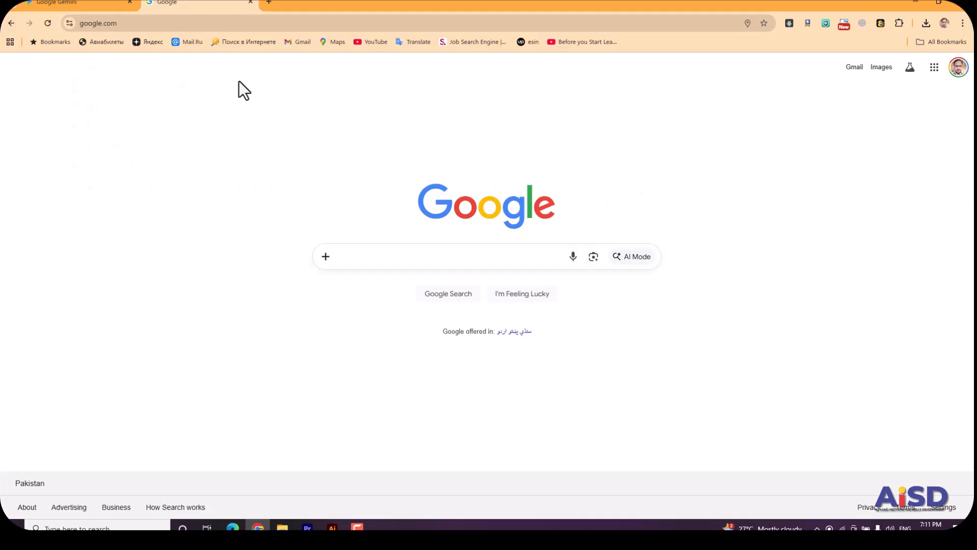
Search Google Images for "hr manager" and open the source page of the JWU Online photo.
type("HR manager")
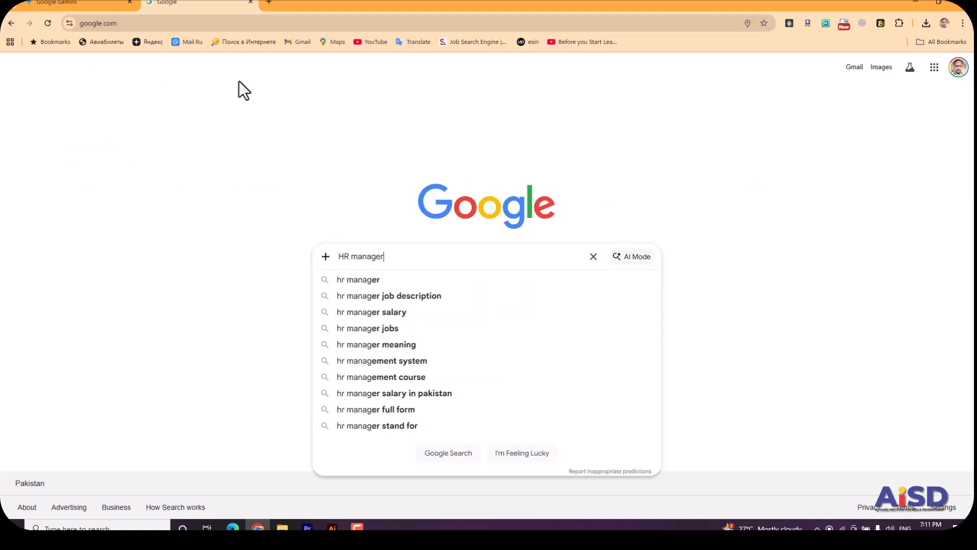
left_click(383, 279)
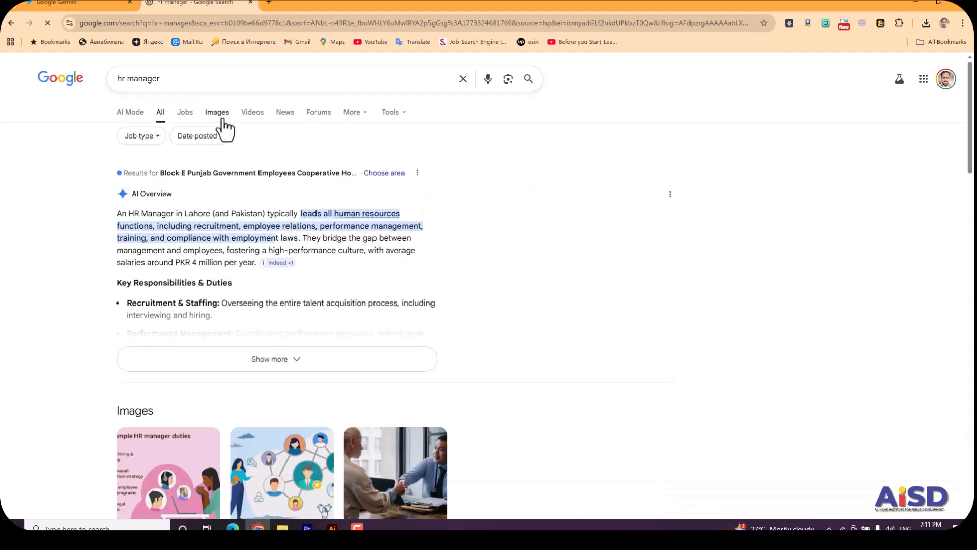
left_click(218, 115)
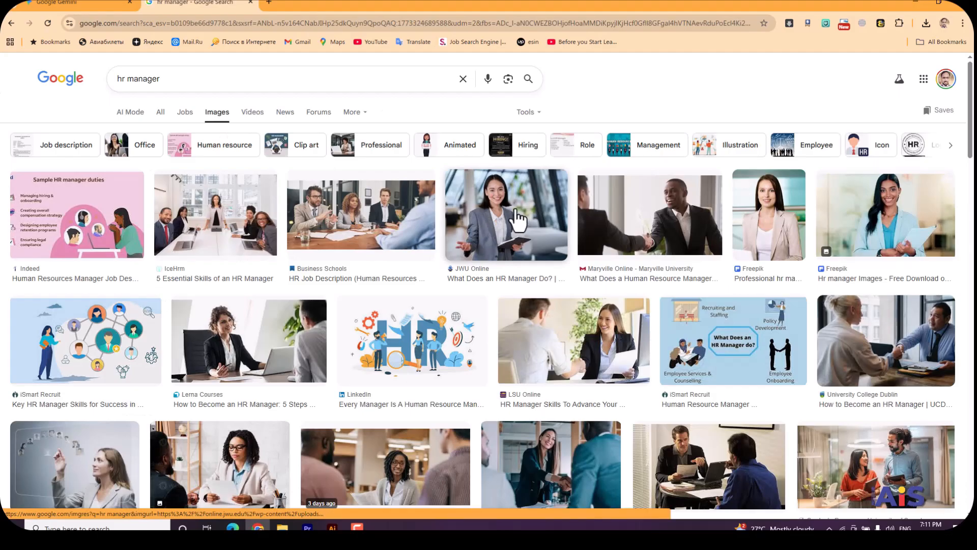
left_click(492, 228)
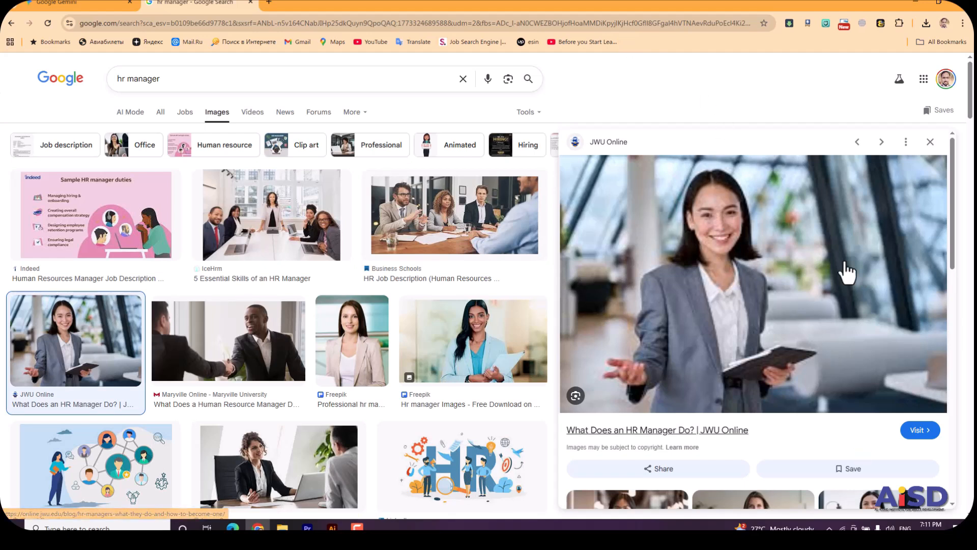
left_click(919, 431)
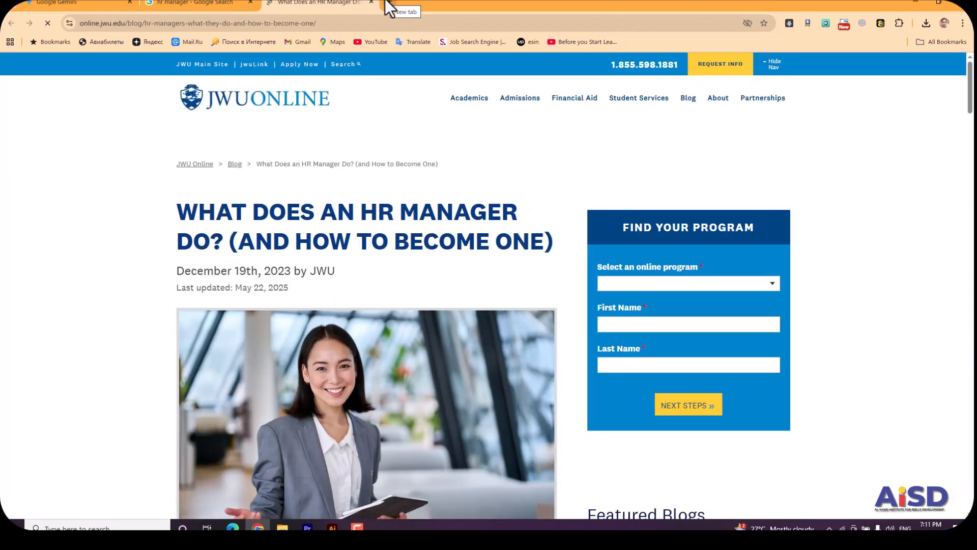
Open unsplash.com in a new tab and search its photos for "HR manager".
left_click(387, 3)
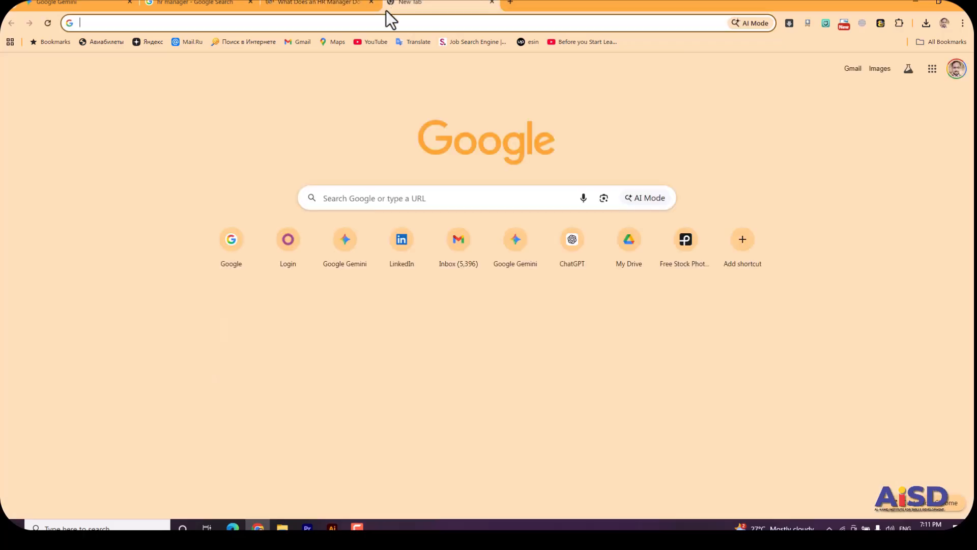
type("unsplash")
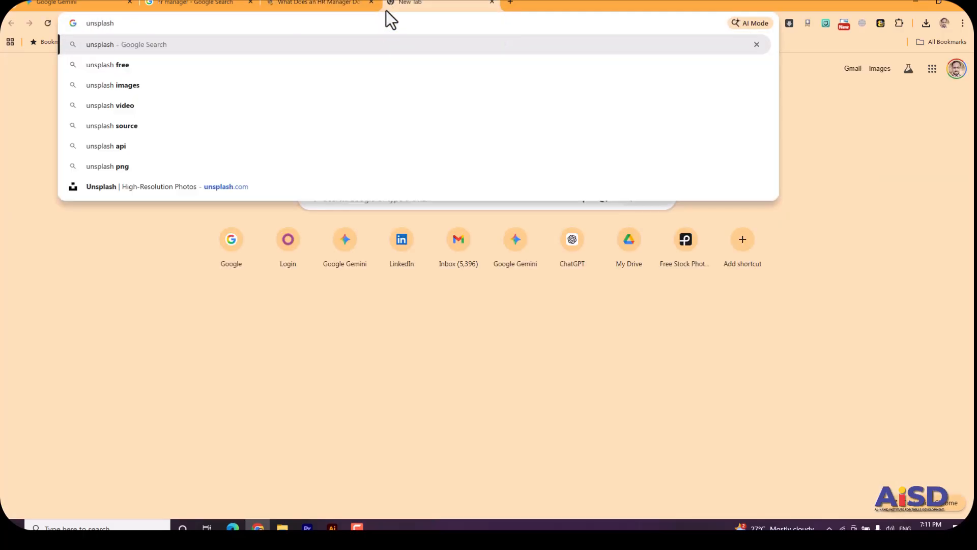
key("Return")
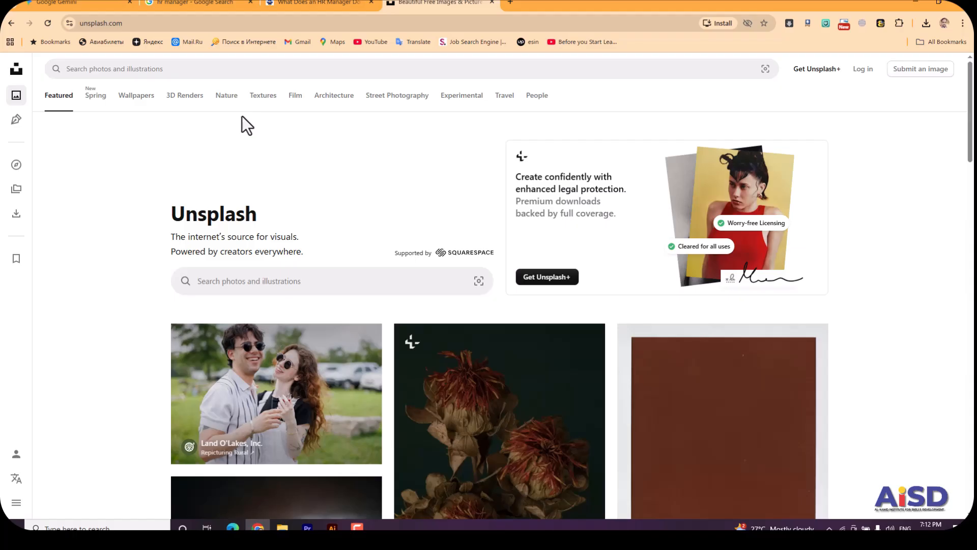
left_click(290, 281)
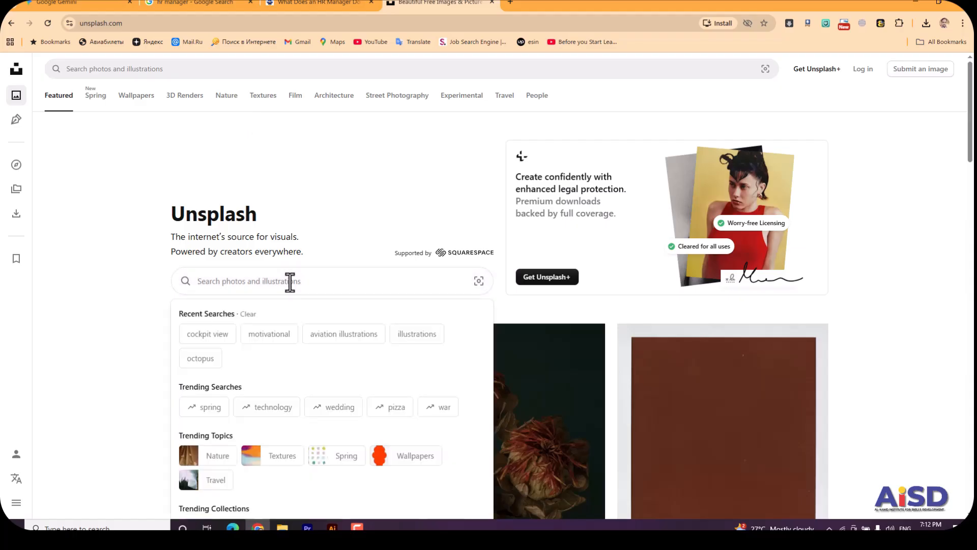
type("HR manager")
key("Return")
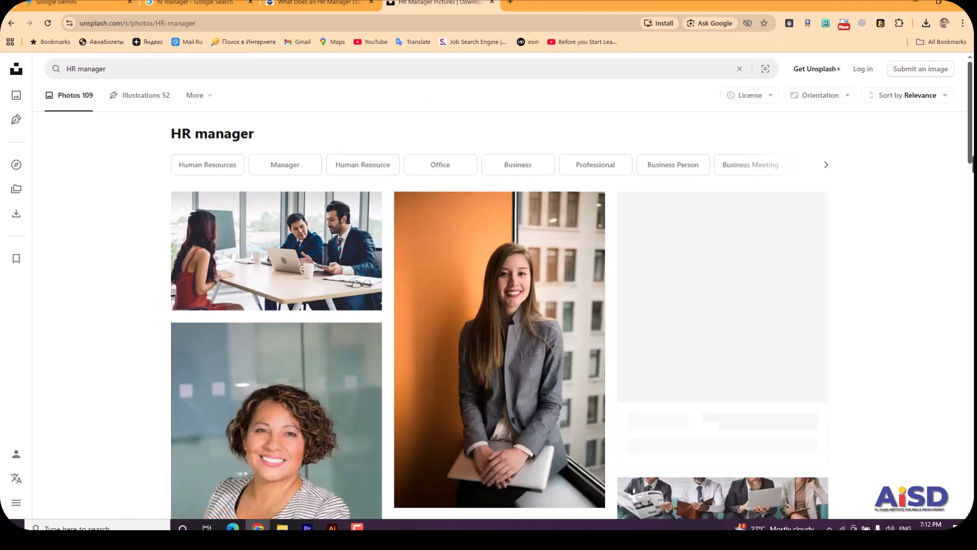
Download the photo of two women at a table by a brick wall in Medium size (1920 x 1280) to the Downloads folder.
scroll(833, 199, "down", 5)
scroll(573, 305, "down", 3)
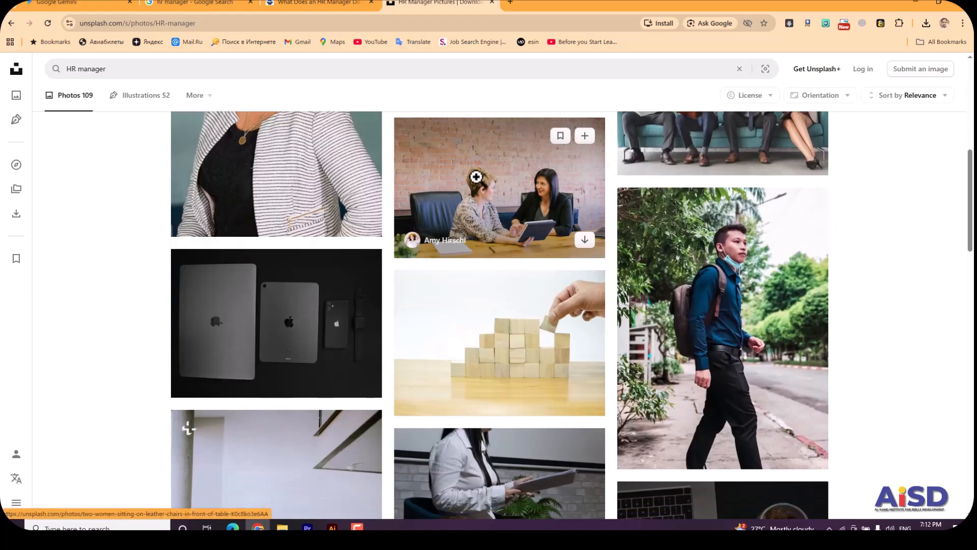
left_click(530, 197)
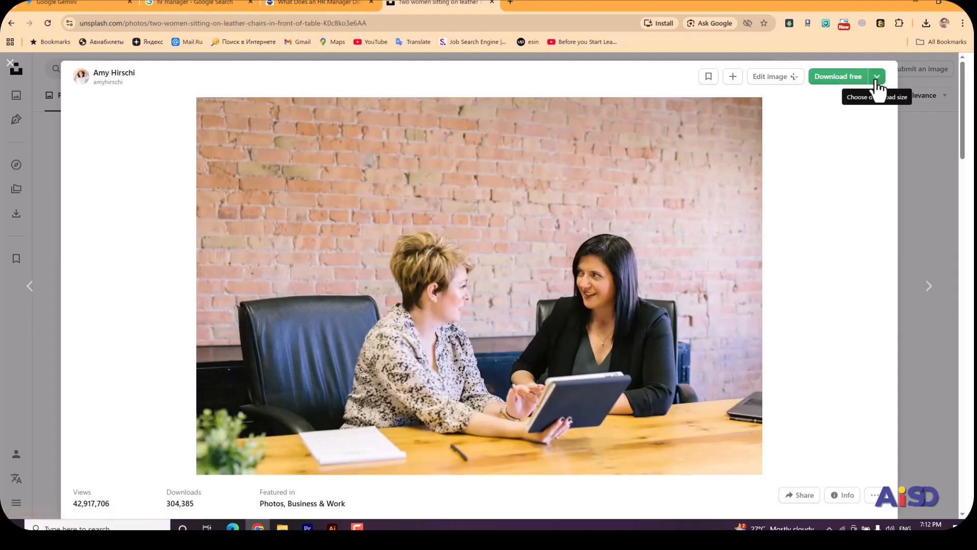
left_click(877, 78)
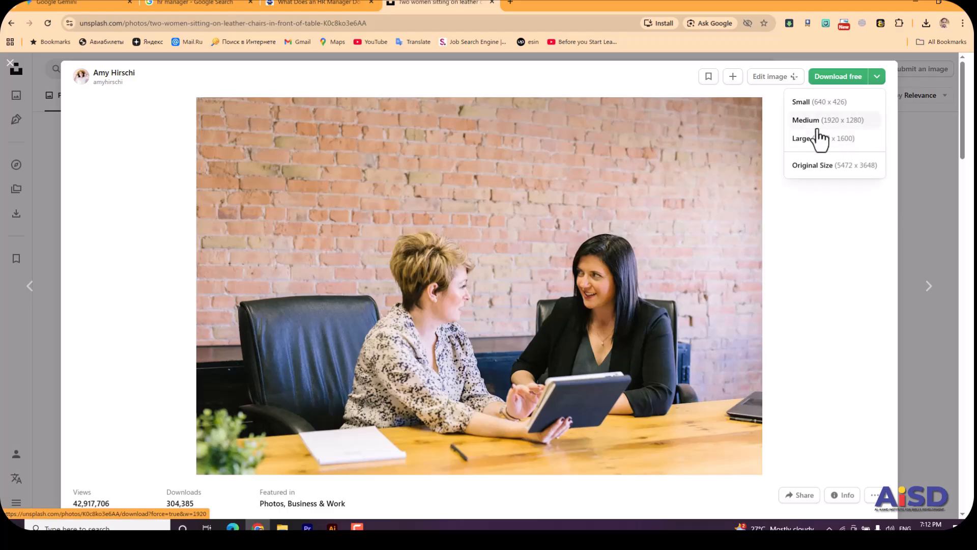
left_click(830, 122)
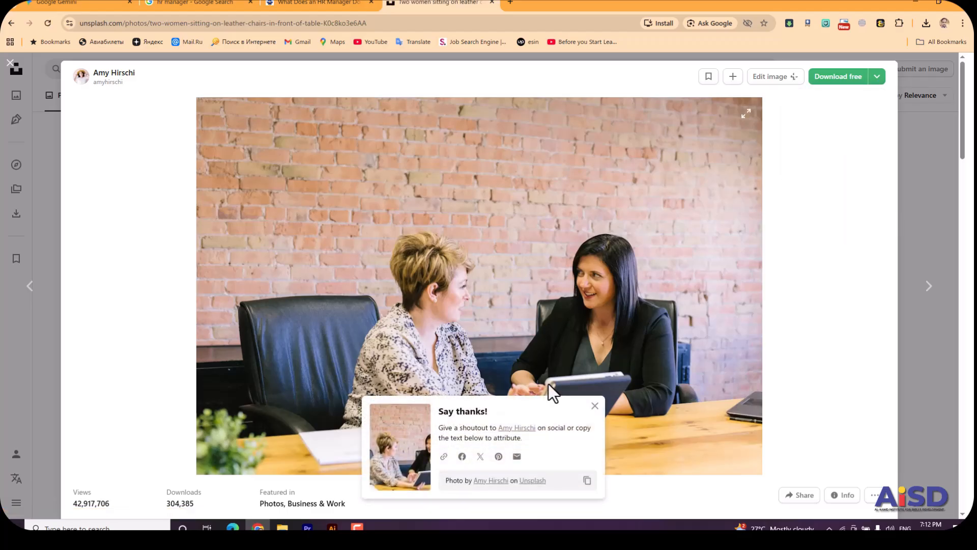
left_click(45, 98)
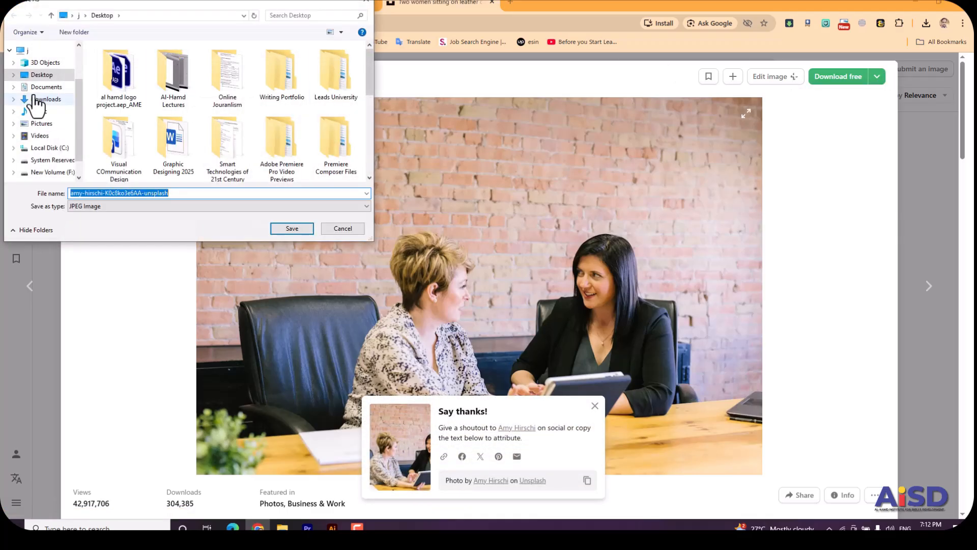
left_click(303, 232)
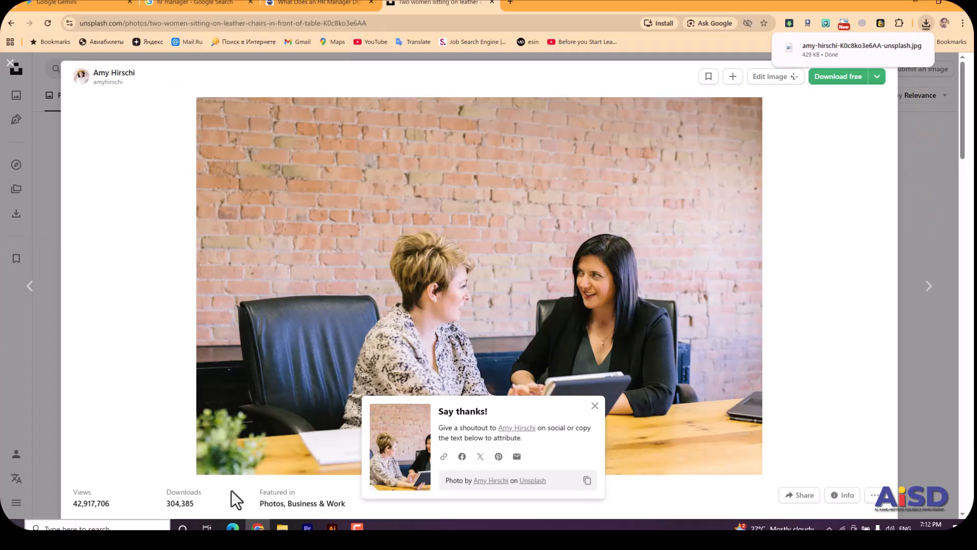
Switch back to Illustrator and place the downloaded photo of the two women on the artboard's lower right, overhanging its right edge.
left_click(332, 527)
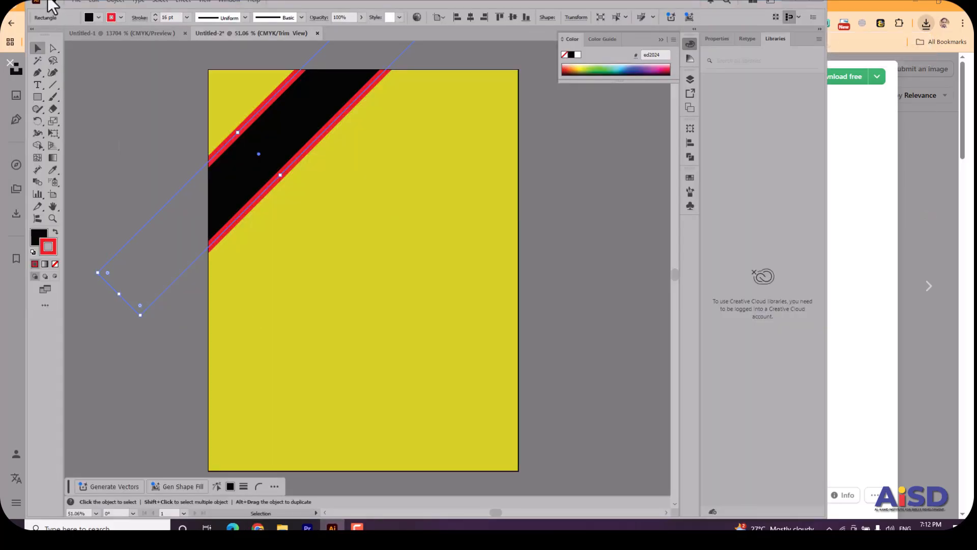
left_click(78, 1)
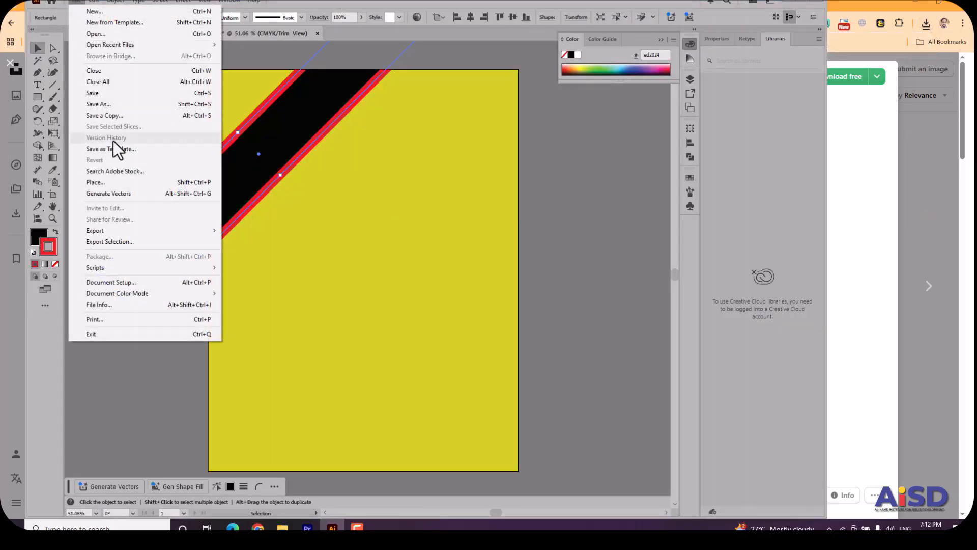
left_click(115, 181)
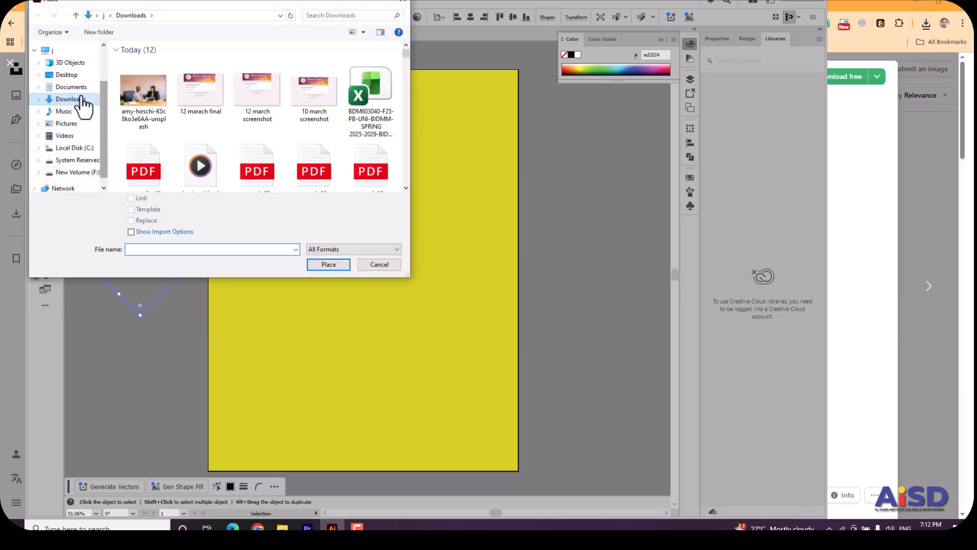
left_click(128, 96)
left_click(321, 263)
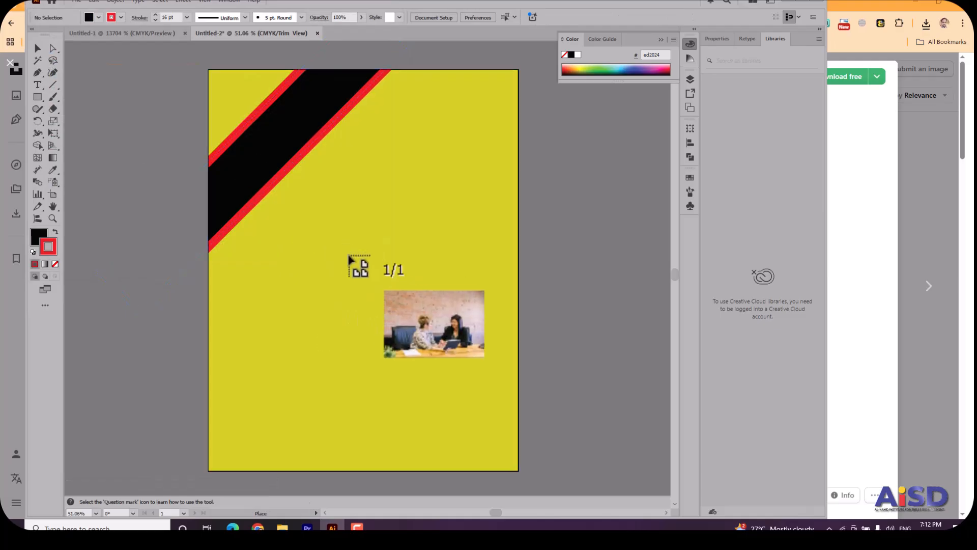
left_click_drag(357, 258, 582, 428)
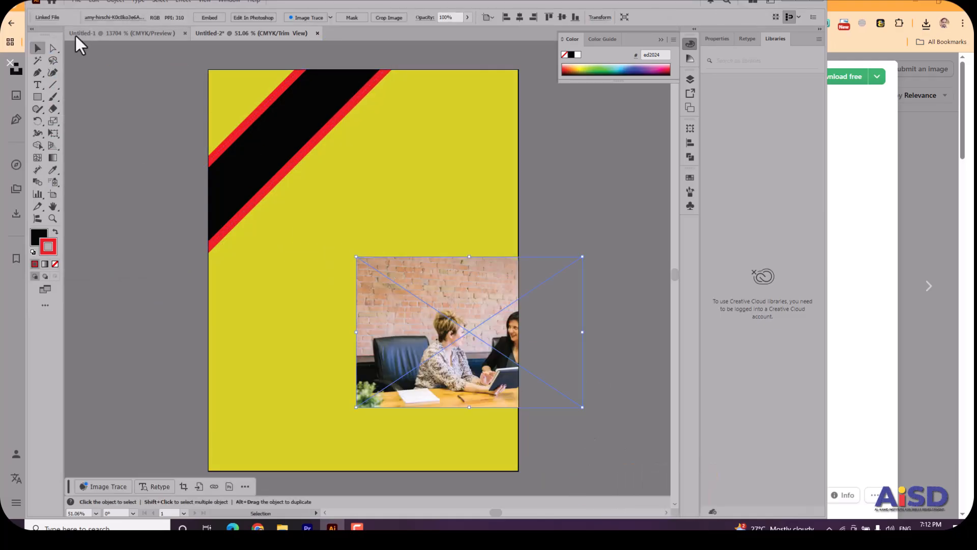
Lock the yellow background rectangle and the diagonal red-stroked black bar.
left_click(243, 94)
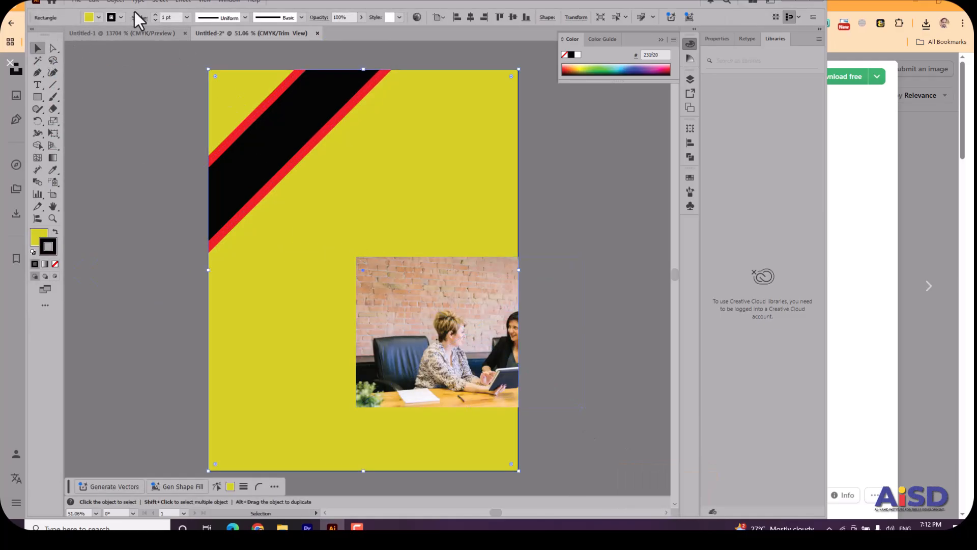
left_click(114, 2)
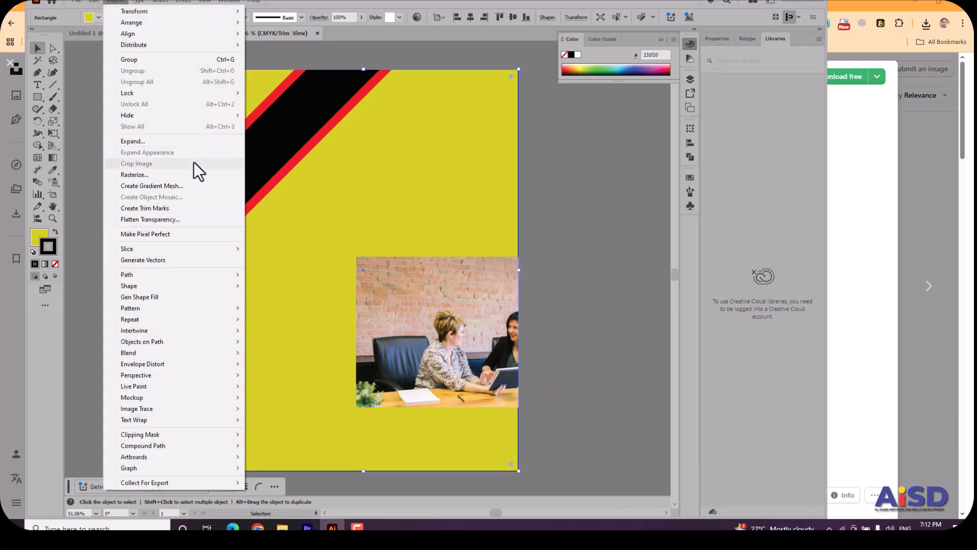
mouse_move(204, 89)
left_click(246, 94)
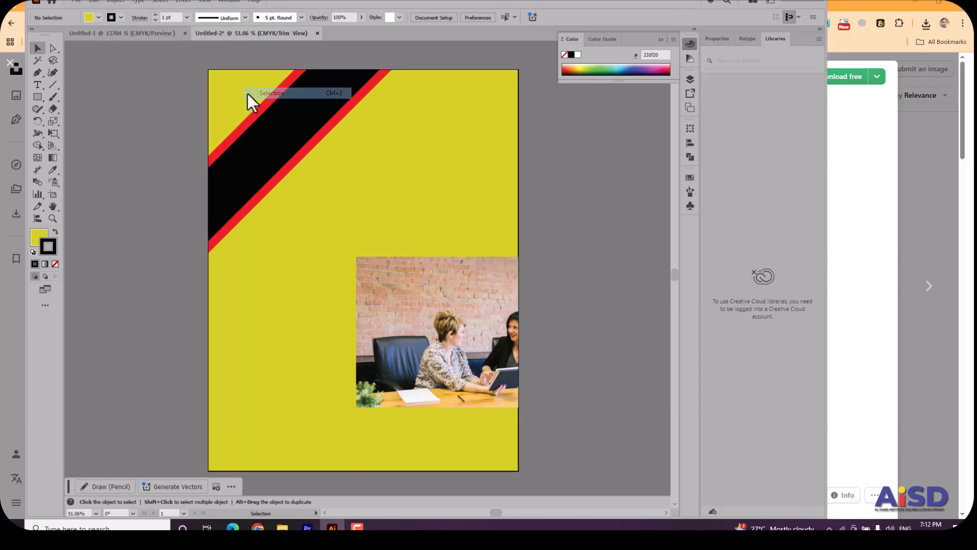
left_click(293, 139)
left_click(114, 2)
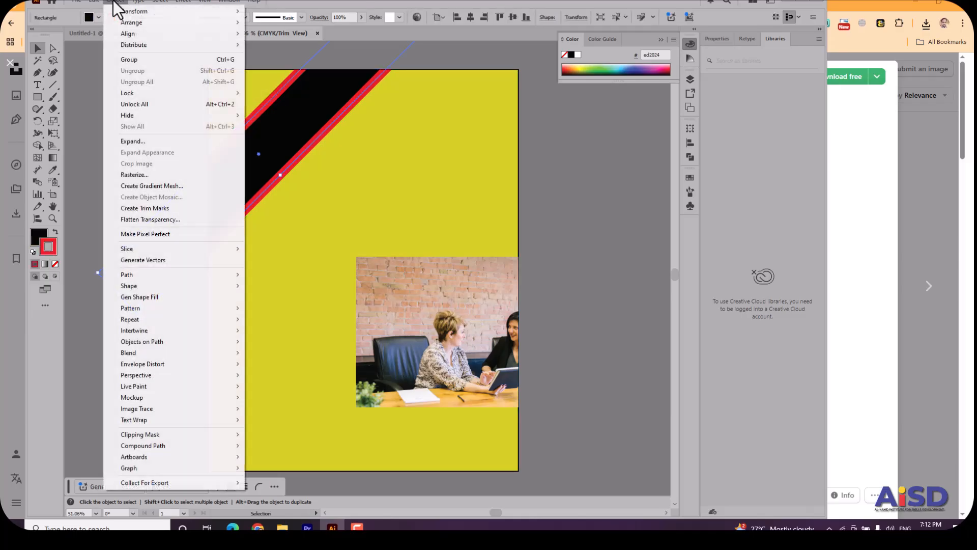
mouse_move(185, 93)
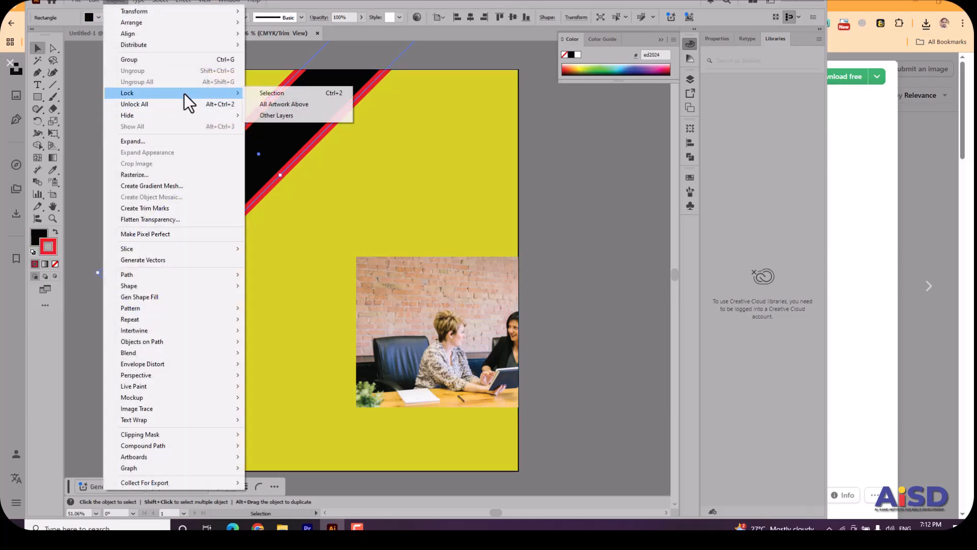
left_click(280, 93)
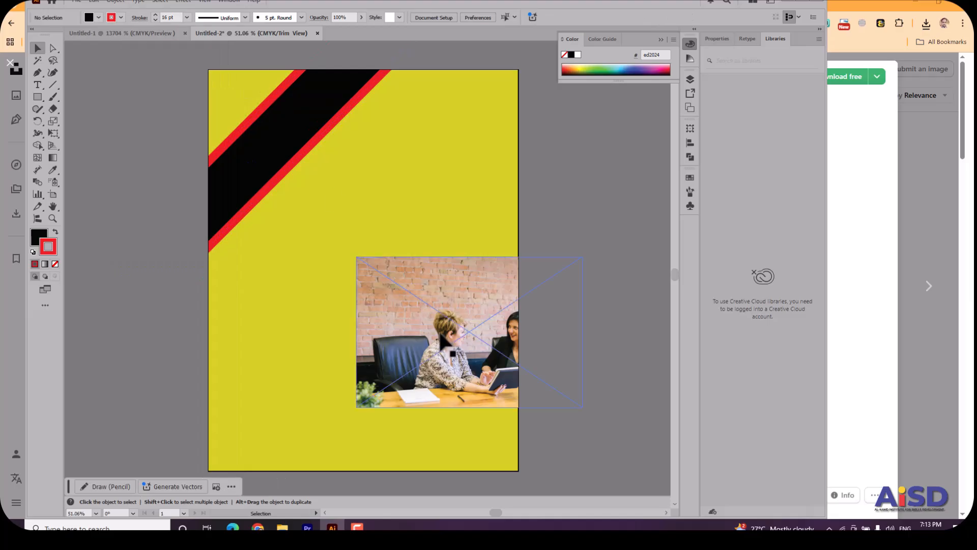
Enlarge the photo of the two women and move it to the artboard's middle, overhanging the left edge.
left_click_drag(490, 361, 514, 366)
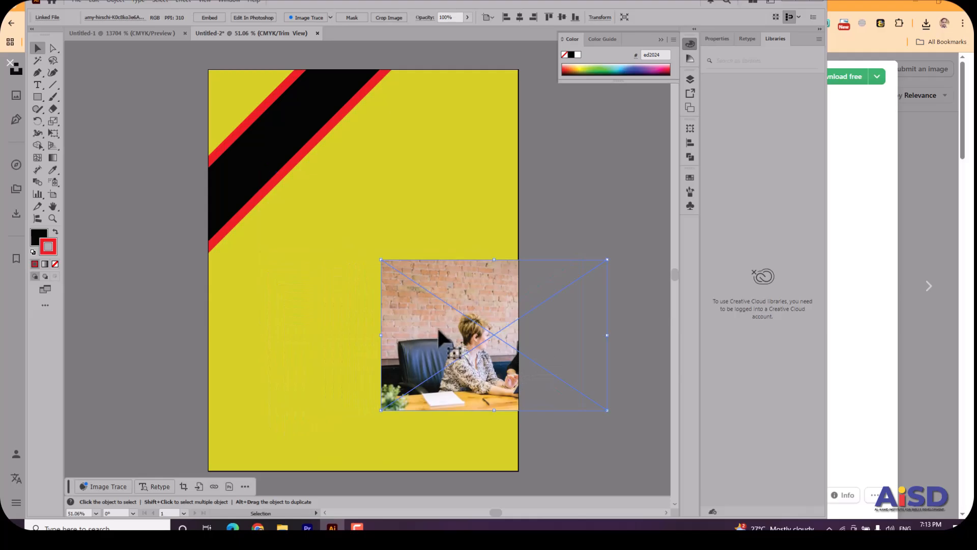
left_click_drag(438, 326, 331, 313)
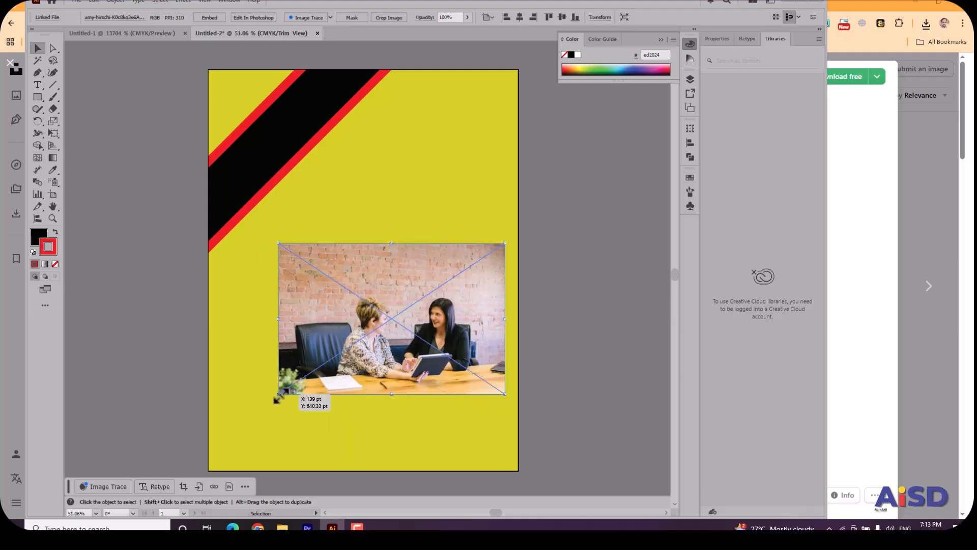
left_click_drag(279, 394, 184, 457)
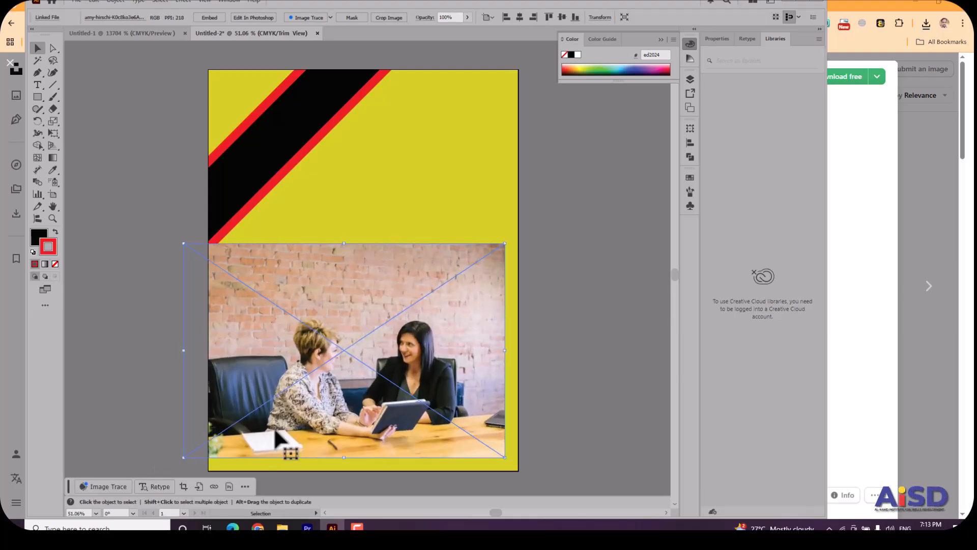
left_click_drag(288, 417, 285, 329)
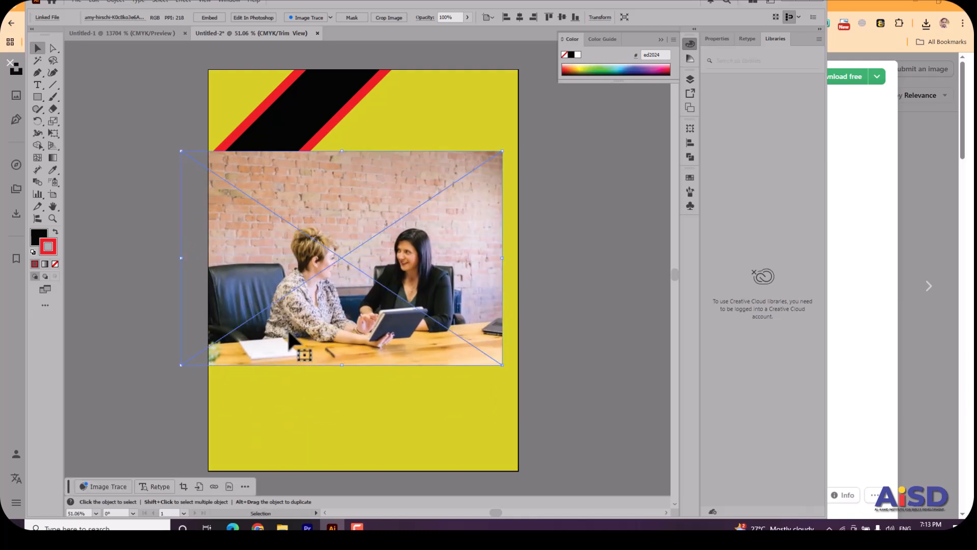
left_click_drag(287, 328, 295, 337)
Draw a circle about 373 pt across with the Ellipse tool over the two women in the photo.
left_click_drag(41, 99, 76, 121)
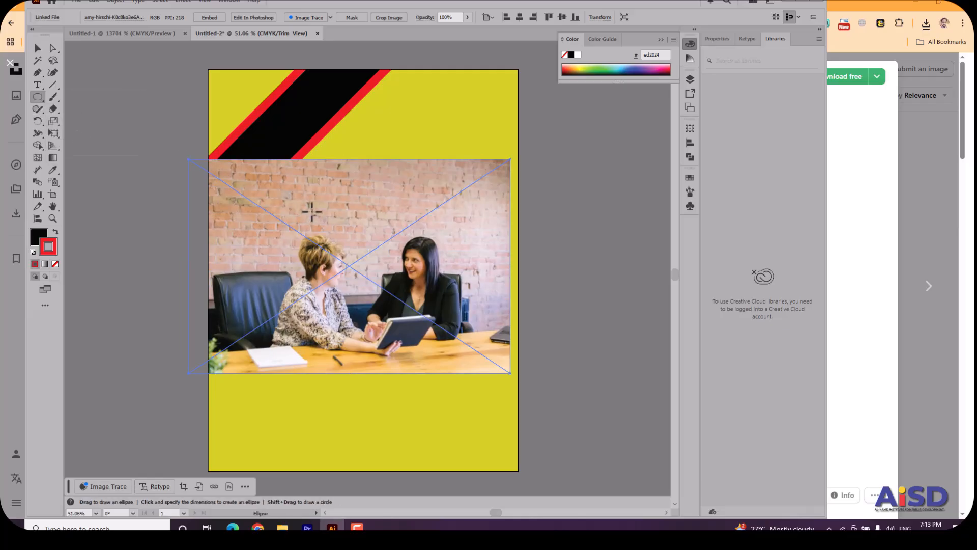
left_click_drag(289, 188, 456, 380)
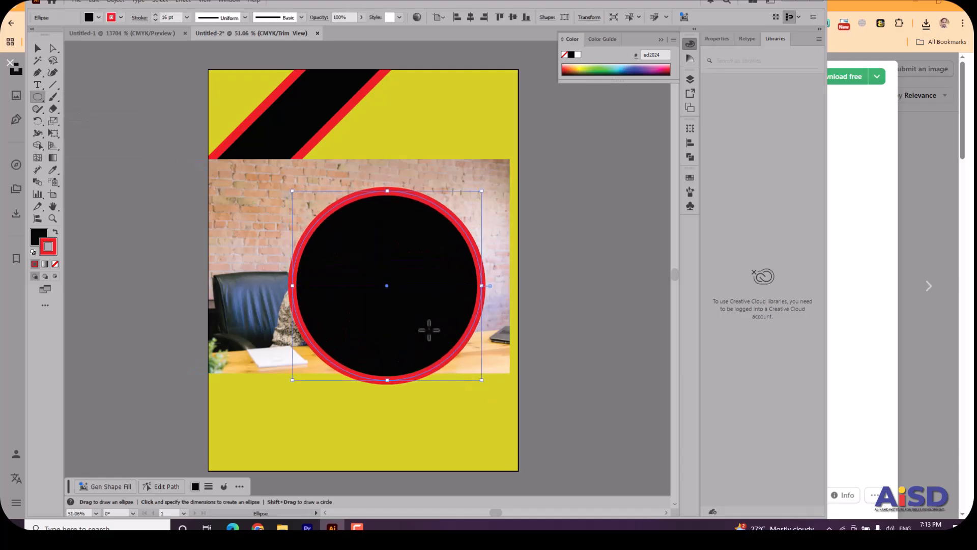
left_click_drag(386, 285, 361, 269)
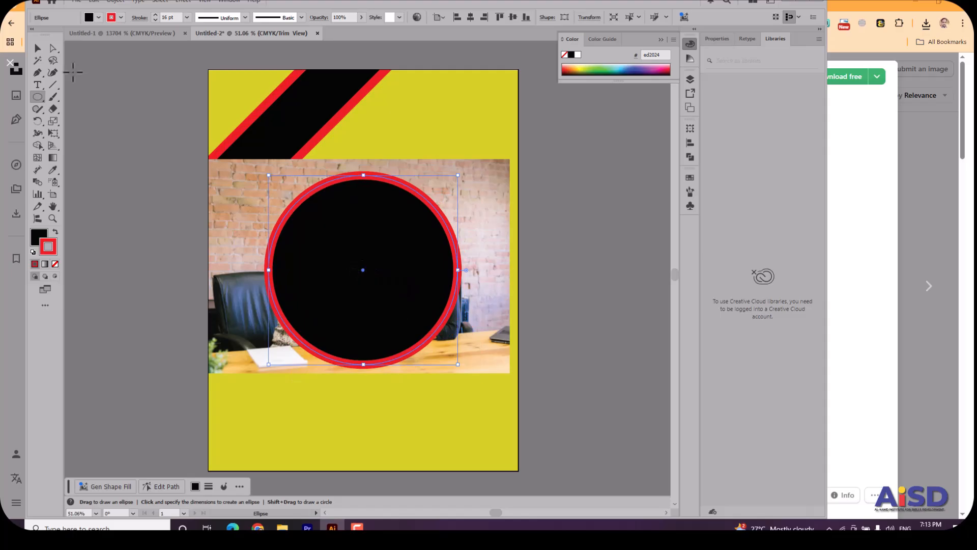
Make a clipping mask from the circle and the photo beneath it.
left_click(35, 47)
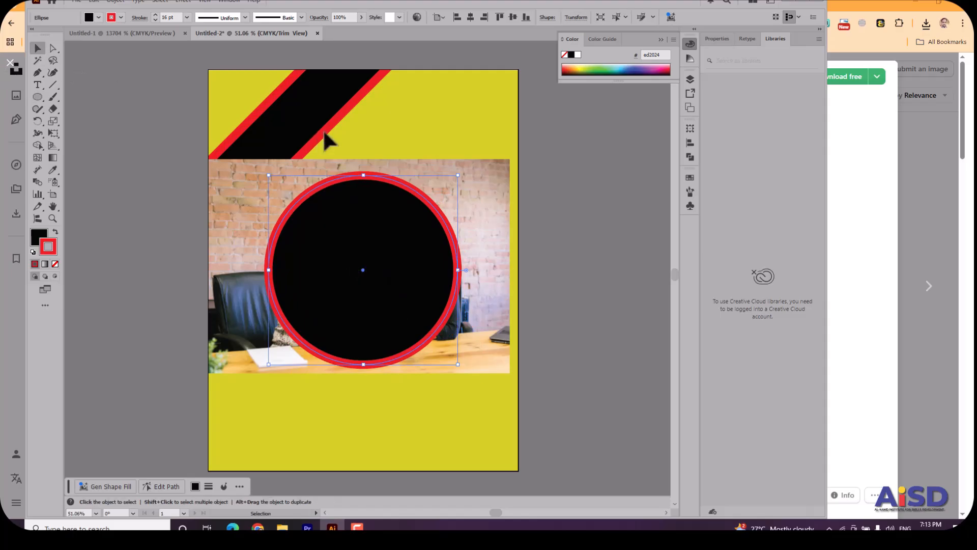
left_click(408, 334)
right_click(408, 334)
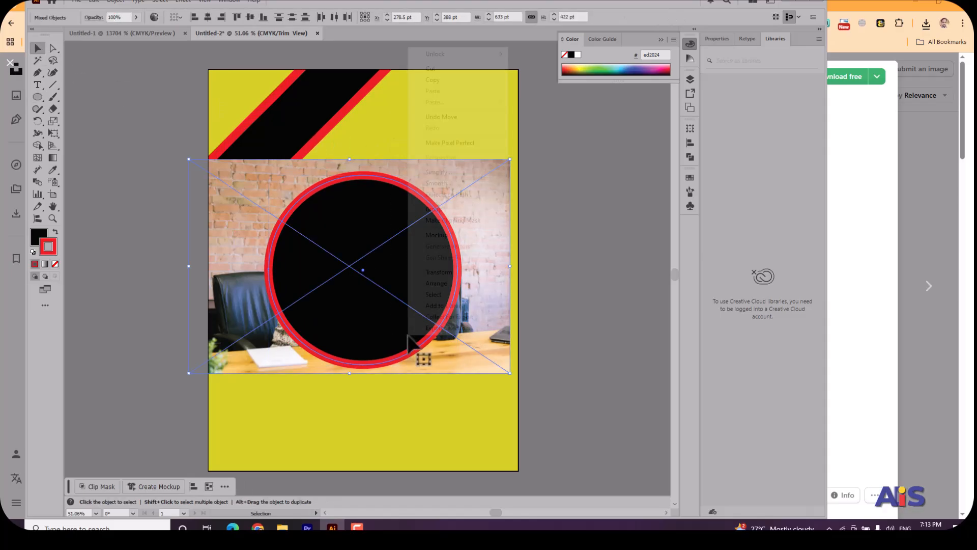
left_click(457, 221)
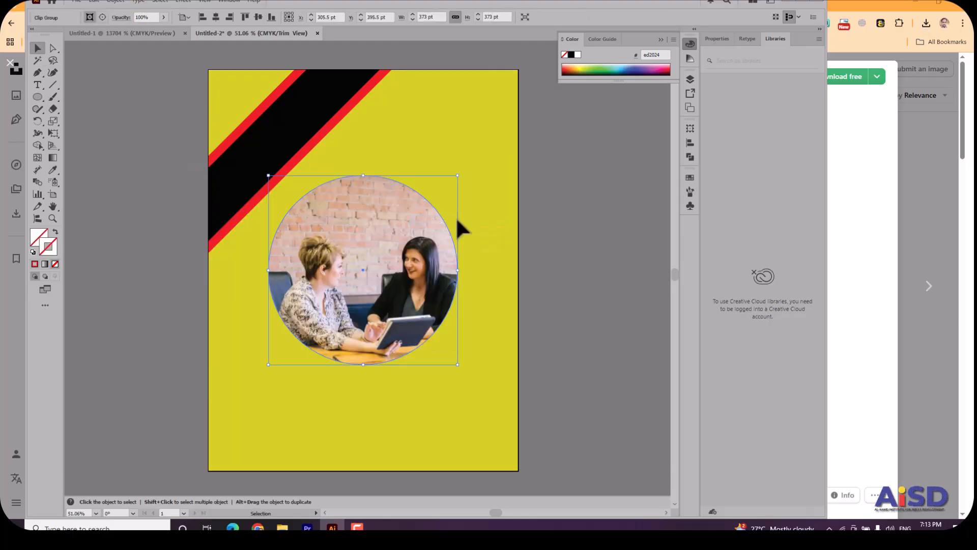
Isolate the clip group and shift the photo slightly upward inside its circular mask, then return to the layer level.
double_click(371, 278)
left_click_drag(371, 285, 372, 266)
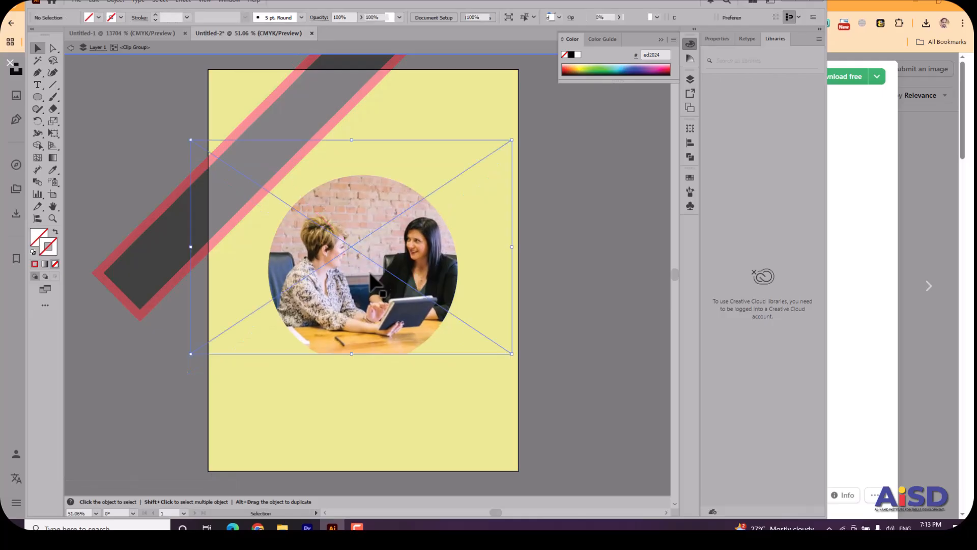
left_click(134, 103)
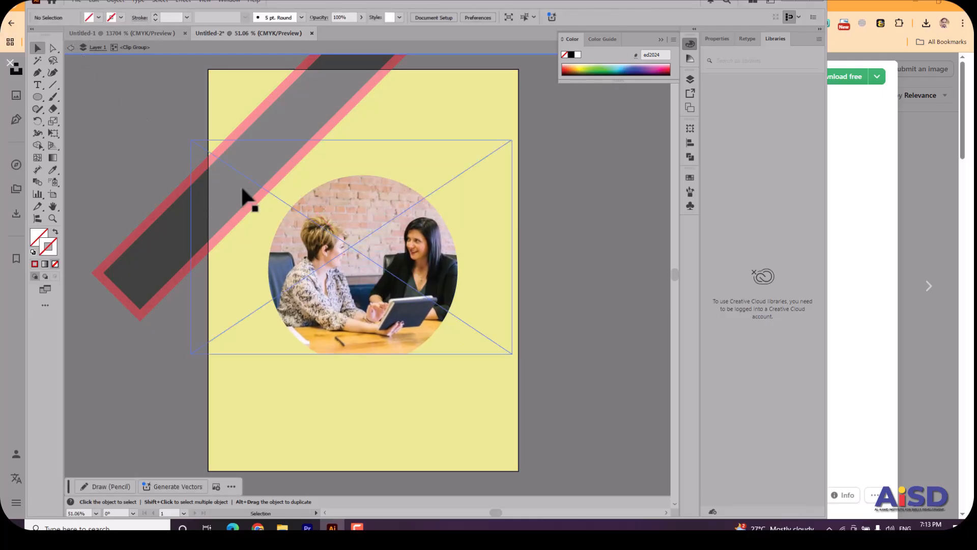
left_click_drag(340, 302, 349, 307)
left_click(71, 47)
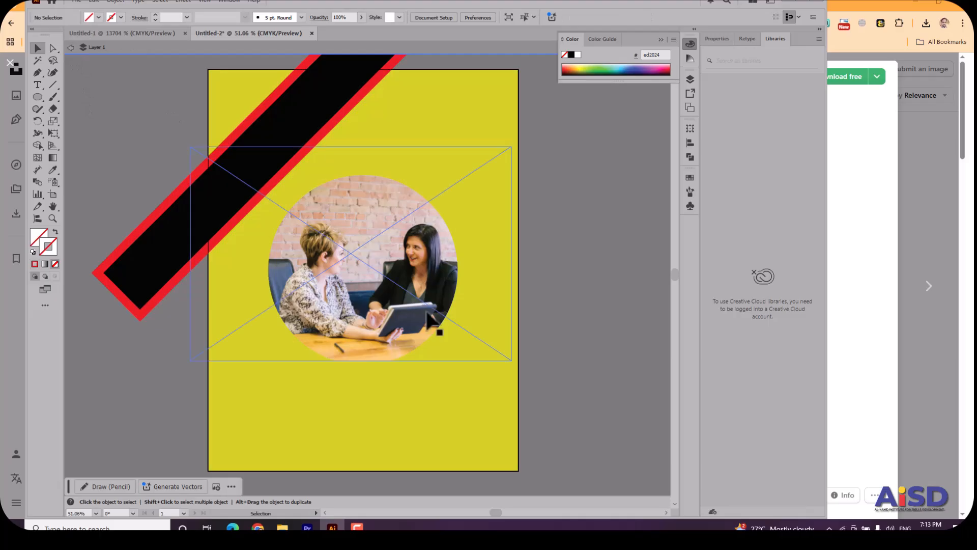
Scale the circular clipped photo down to about 252 pt and move it up over the diagonal bar's lower edge.
left_click(356, 269)
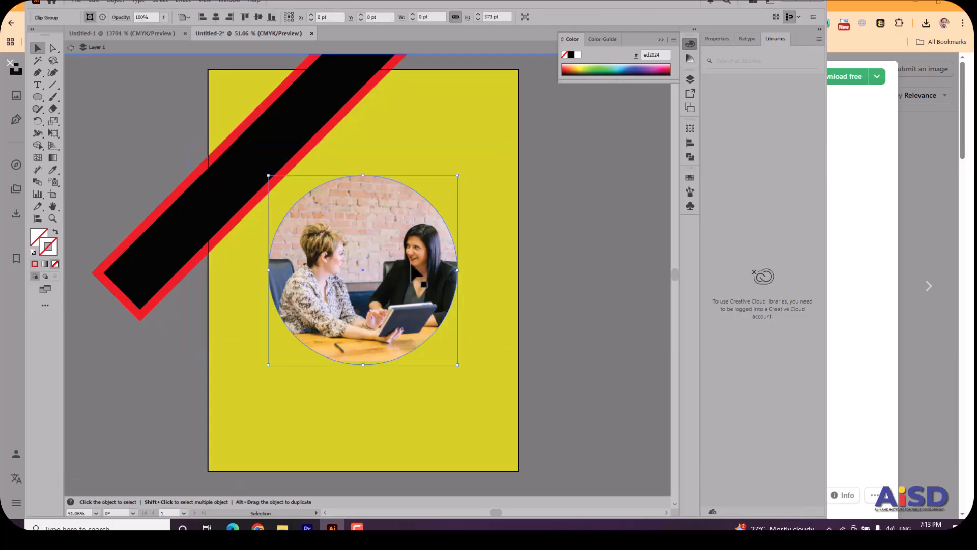
left_click_drag(461, 365, 397, 320)
left_click_drag(357, 270, 318, 265)
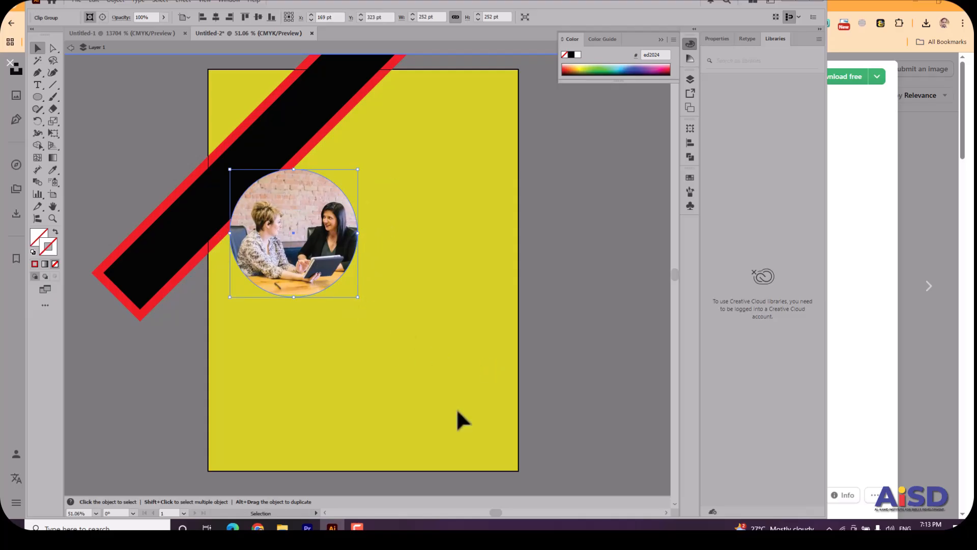
left_click(39, 94)
left_click(61, 103)
left_click(141, 72)
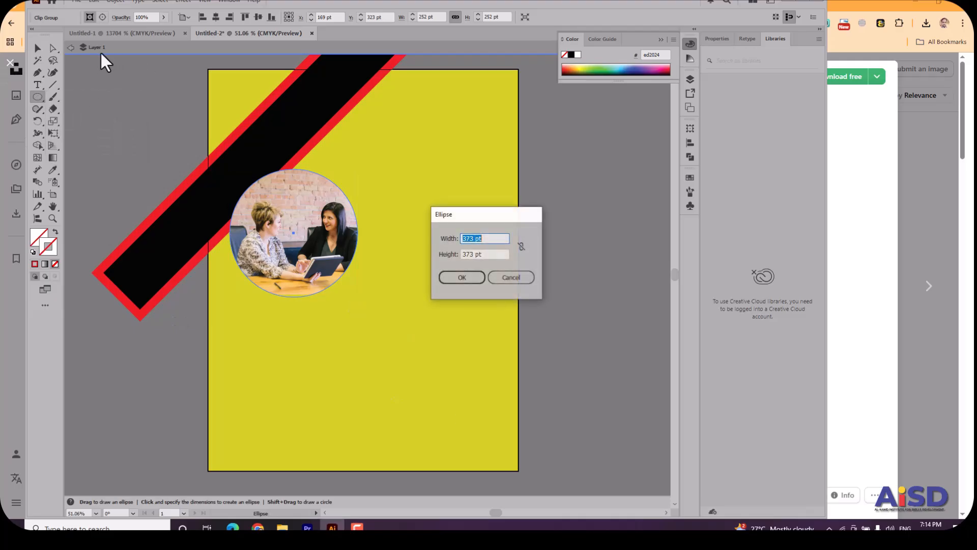
left_click(522, 280)
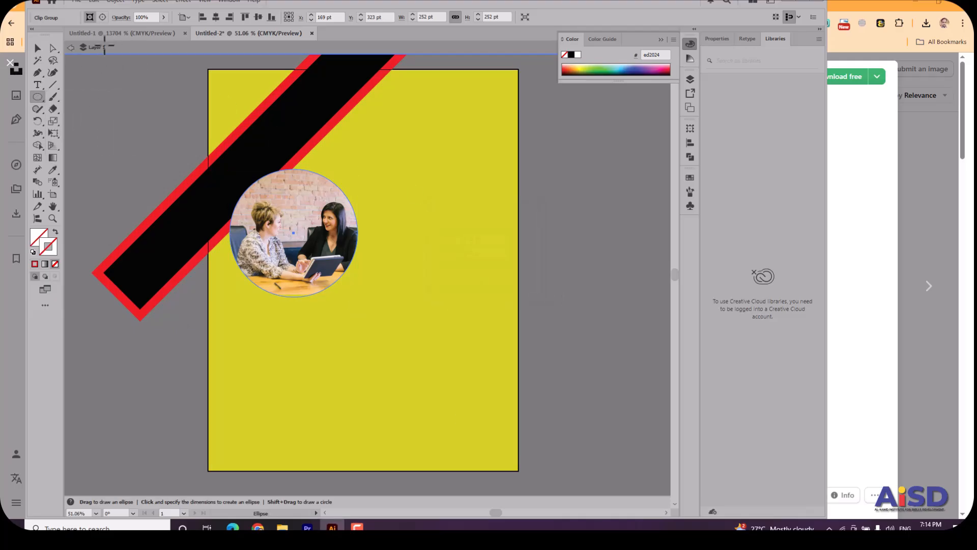
Exit isolation mode for Layer 1 and return to the Selection tool.
left_click(70, 48)
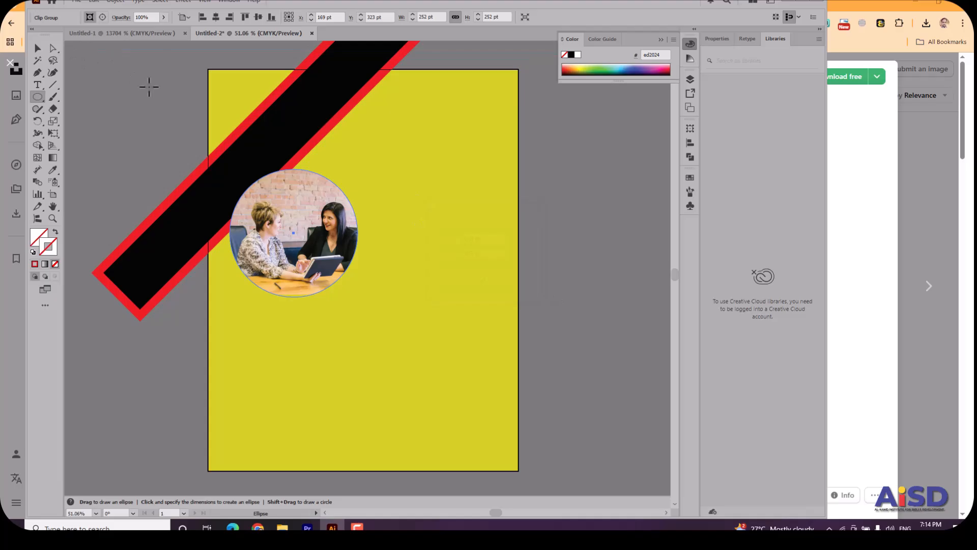
left_click(149, 87)
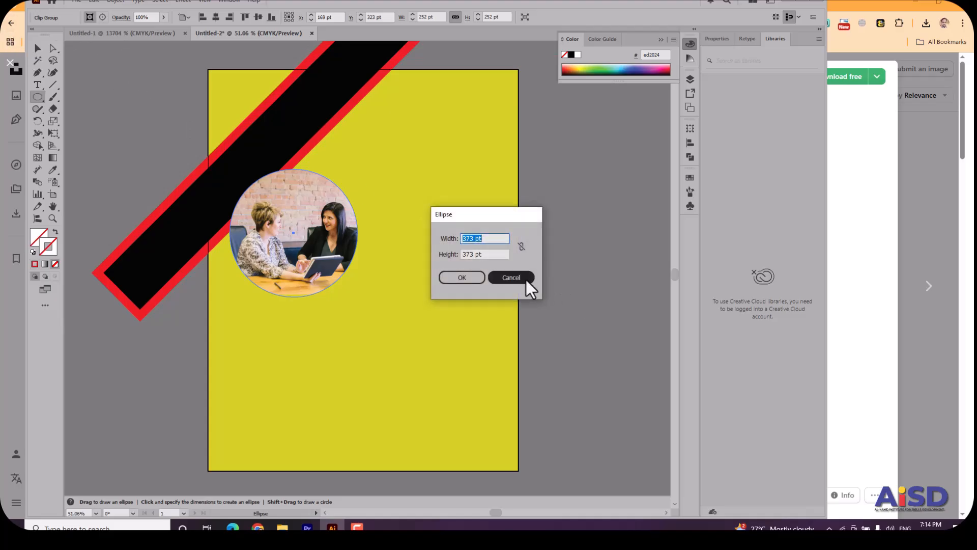
left_click(525, 279)
left_click(38, 47)
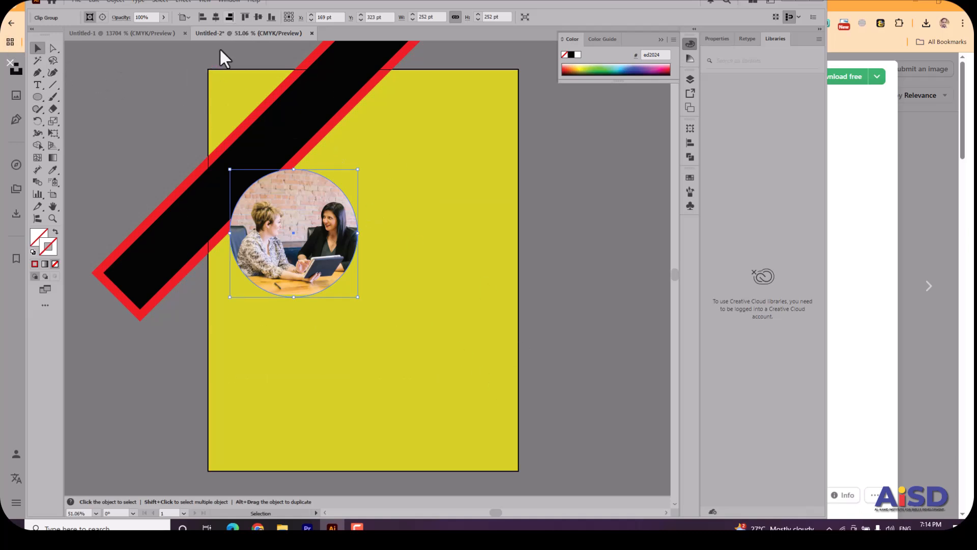
left_click(183, 126)
key("ctrl+z")
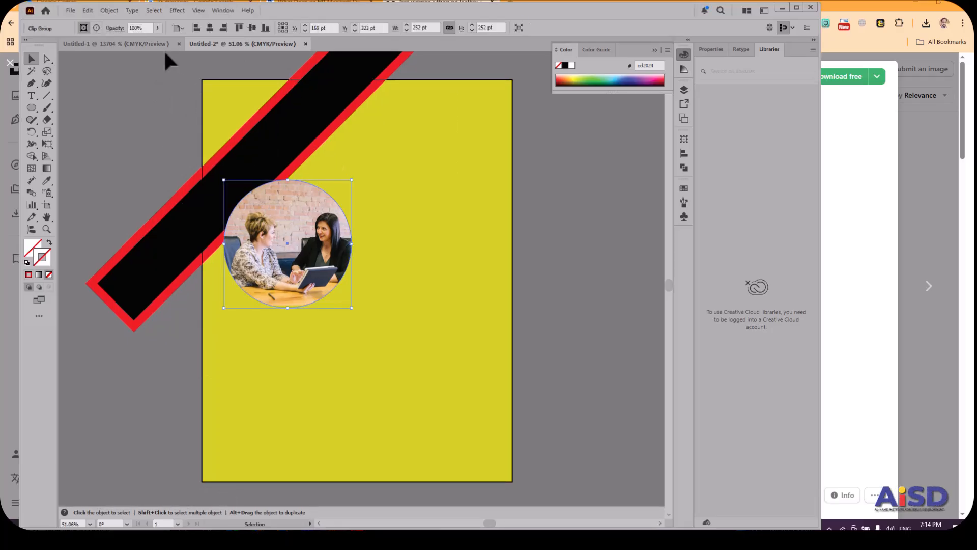
Unlock all locked artwork, switch the document to Trim View and deselect everything.
left_click(108, 12)
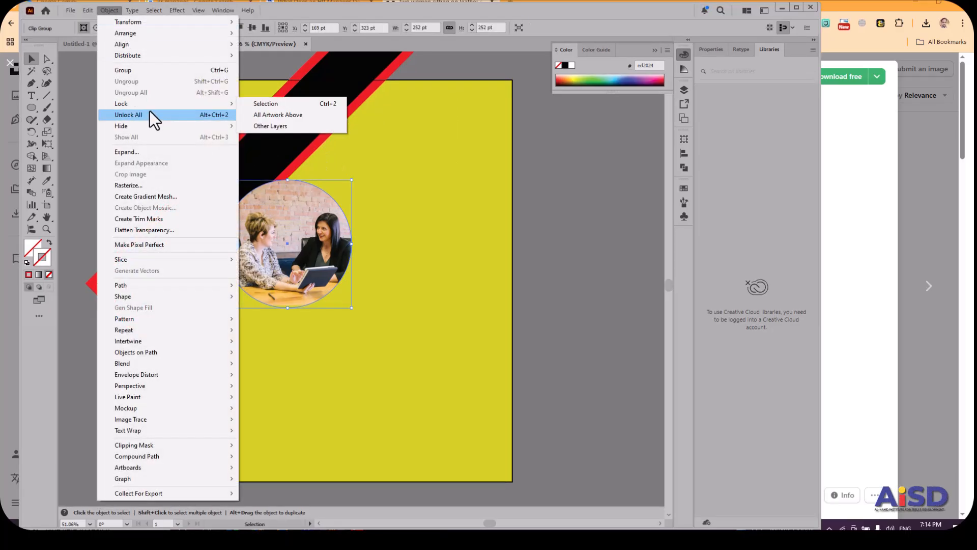
left_click(150, 111)
left_click(199, 11)
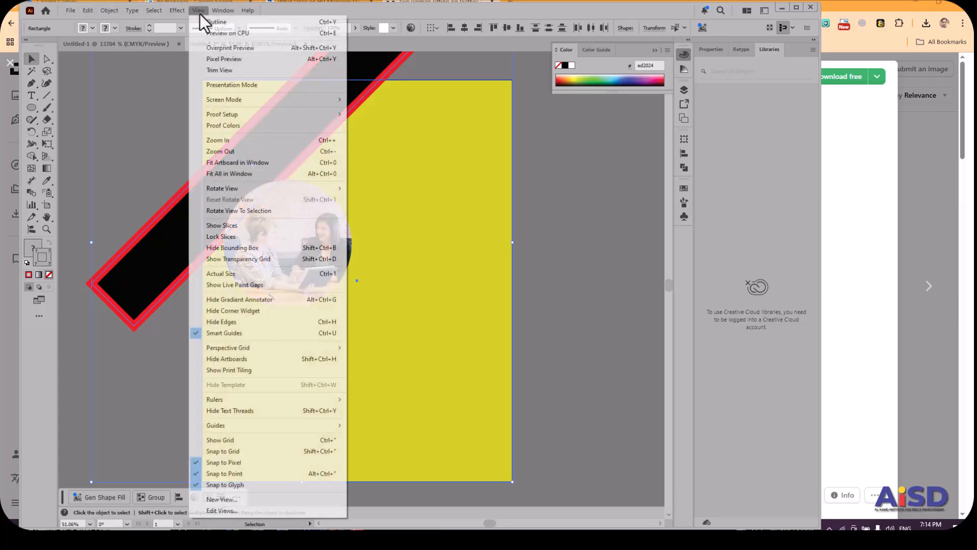
left_click(219, 68)
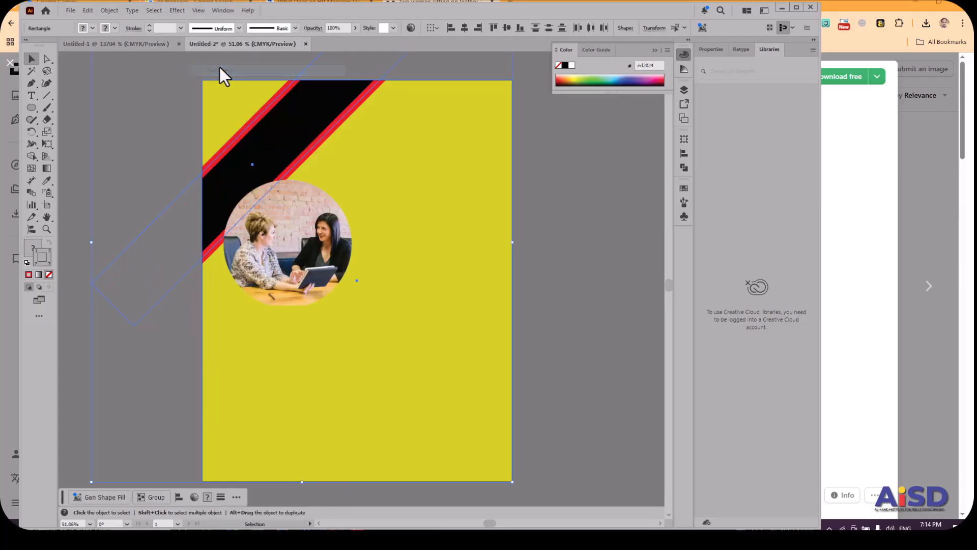
left_click(604, 270)
Draw a circle concentric with the clipped photo and slightly larger than it.
left_click_drag(390, 267, 240, 159)
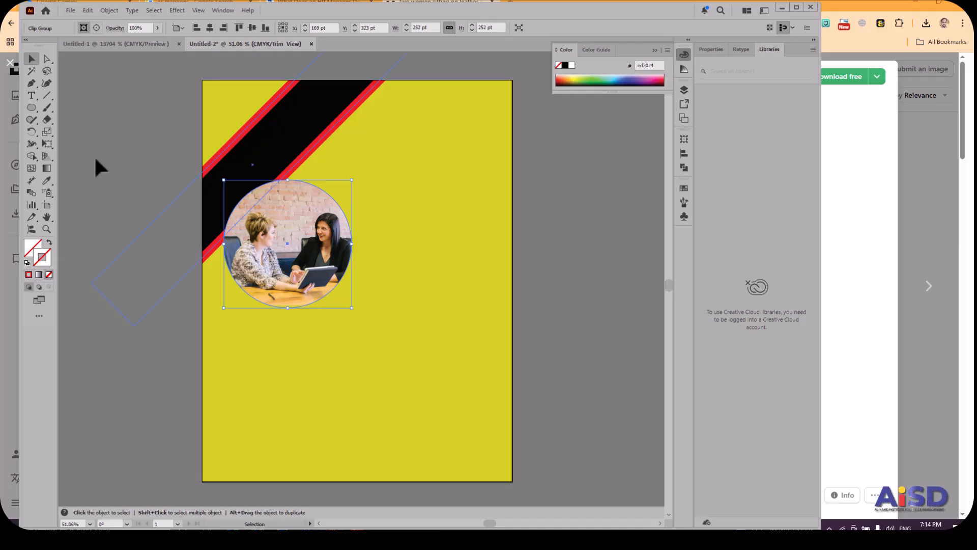
left_click(31, 108)
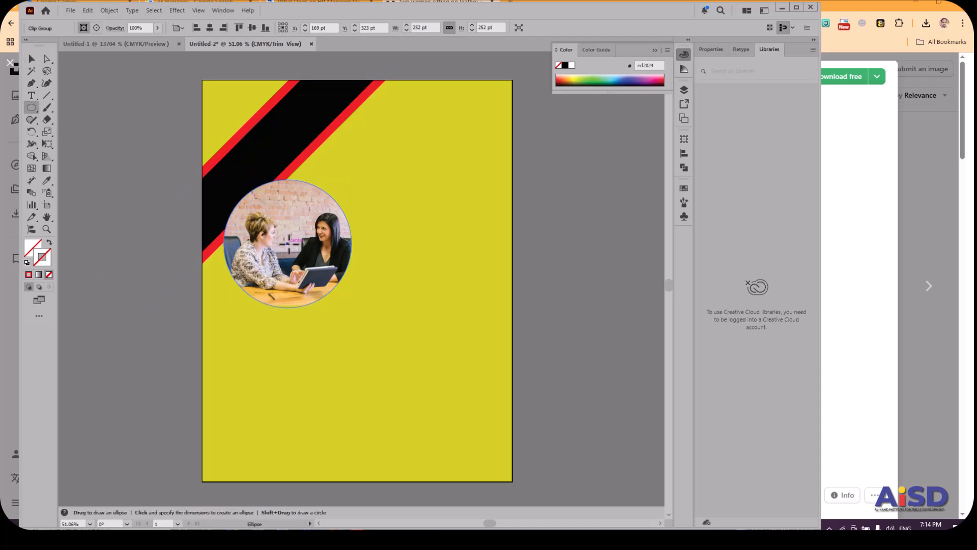
left_click_drag(288, 243, 355, 299)
Give the circle around the photo no fill and an 8 pt black stroke, and deselect it.
left_click(27, 262)
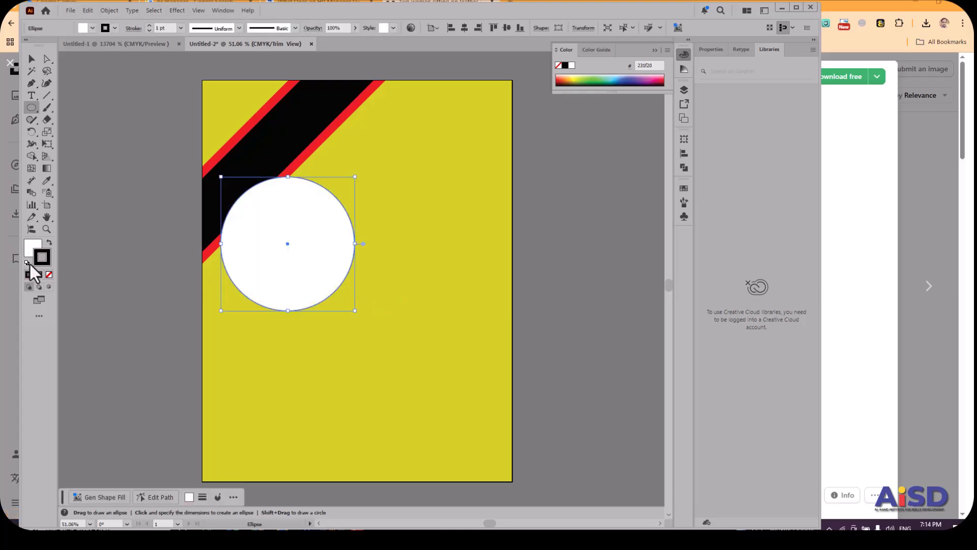
left_click(50, 275)
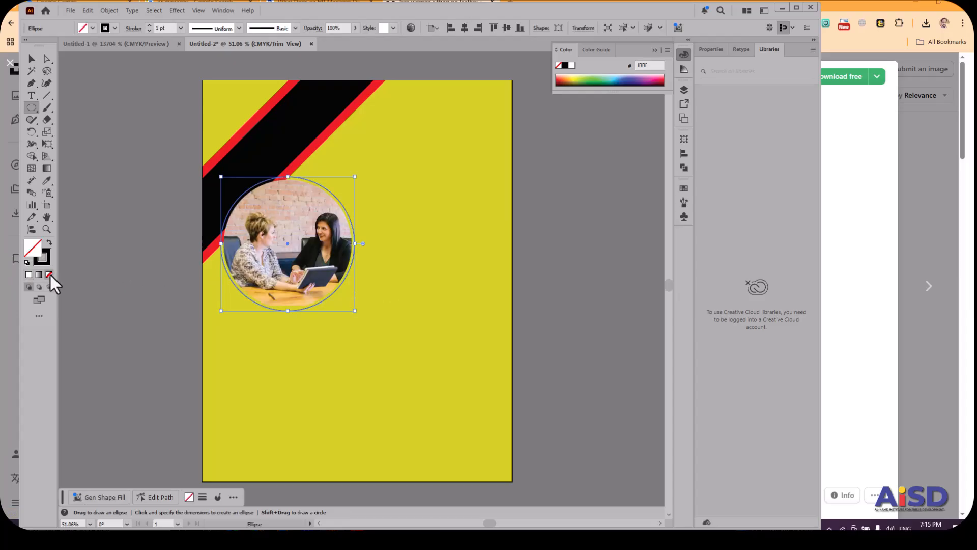
left_click(181, 28)
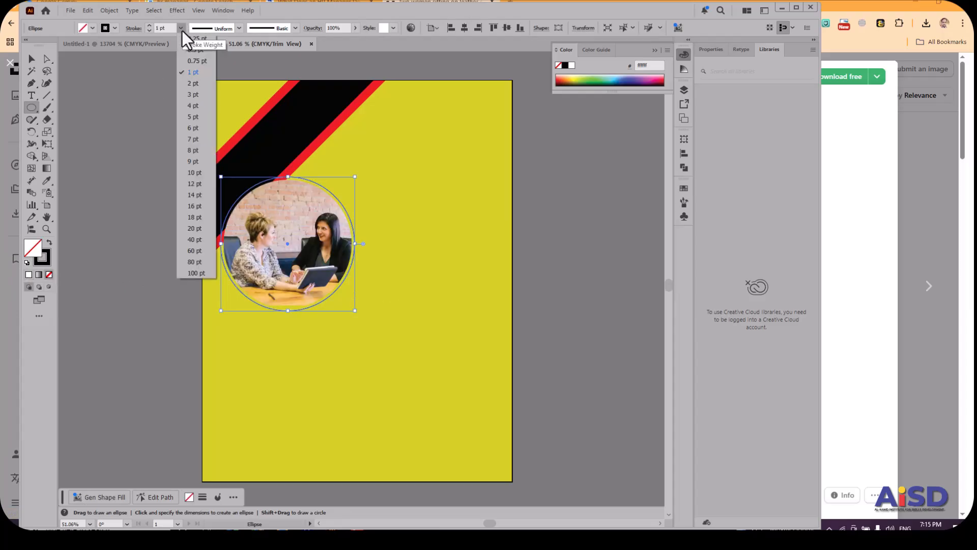
left_click(200, 120)
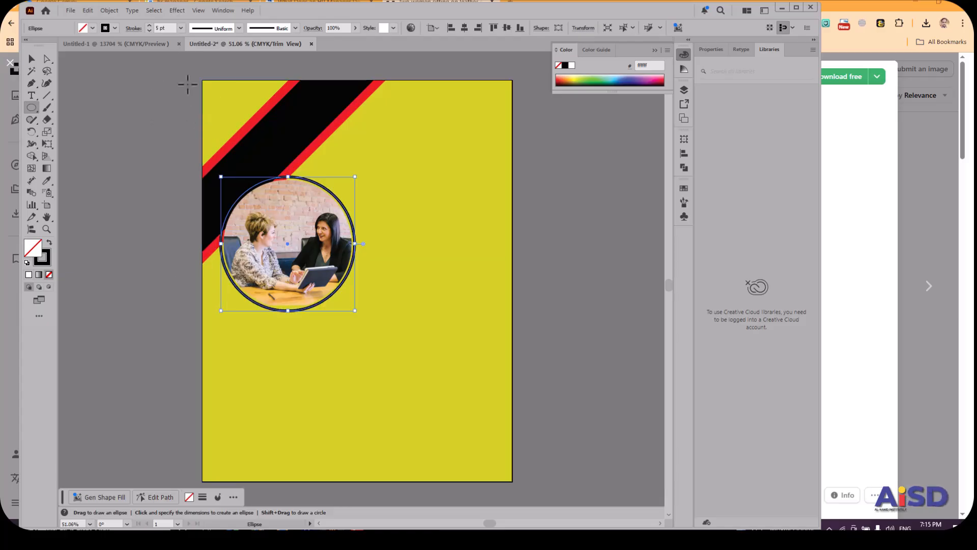
left_click(181, 28)
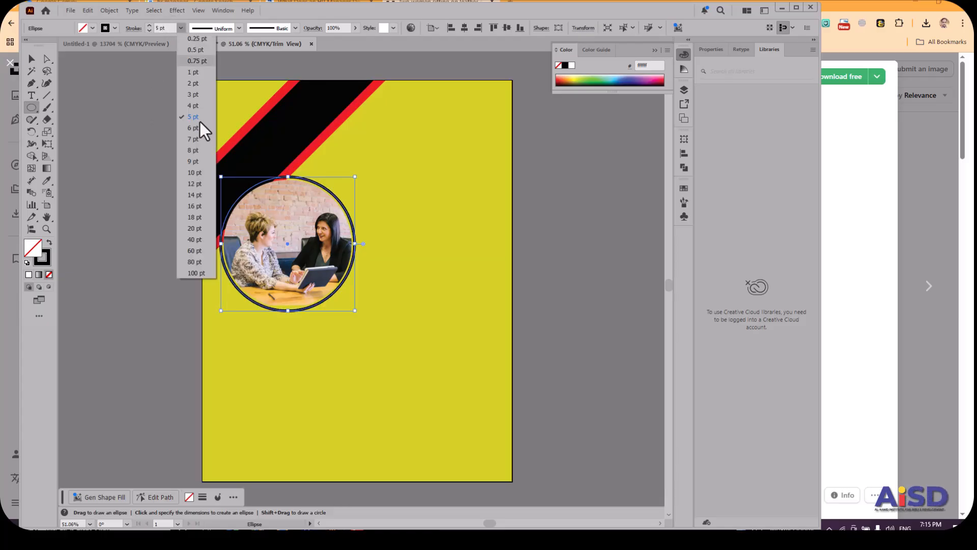
left_click(205, 150)
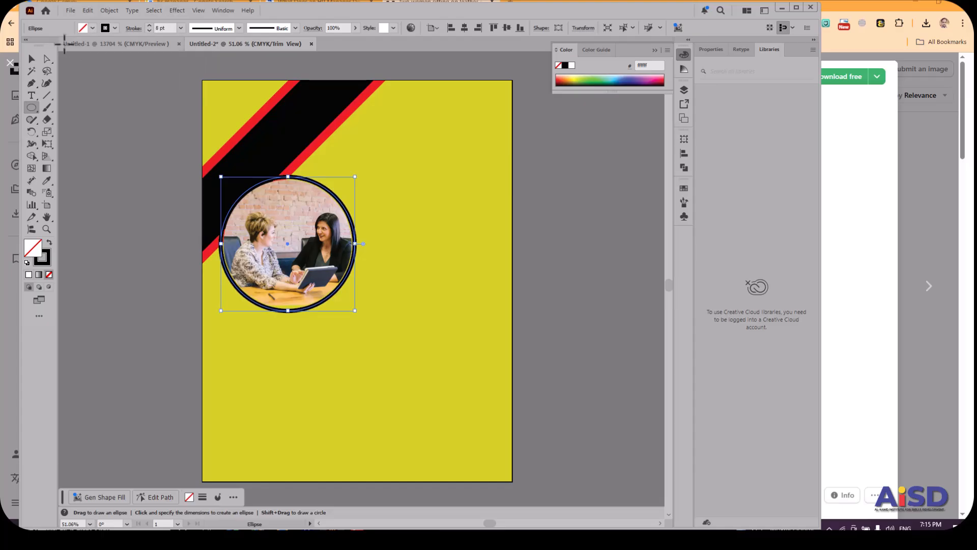
left_click(31, 58)
left_click(101, 123)
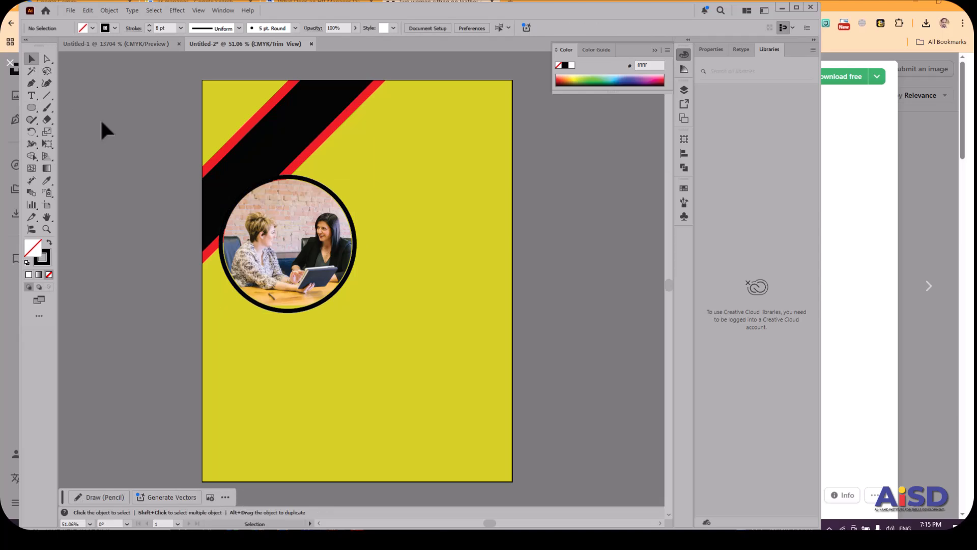
Draw a full-width rectangle along the poster's bottom edge and give it a black fill with no stroke.
left_click(31, 108)
left_click_drag(33, 109, 59, 111)
left_click_drag(203, 428, 512, 481)
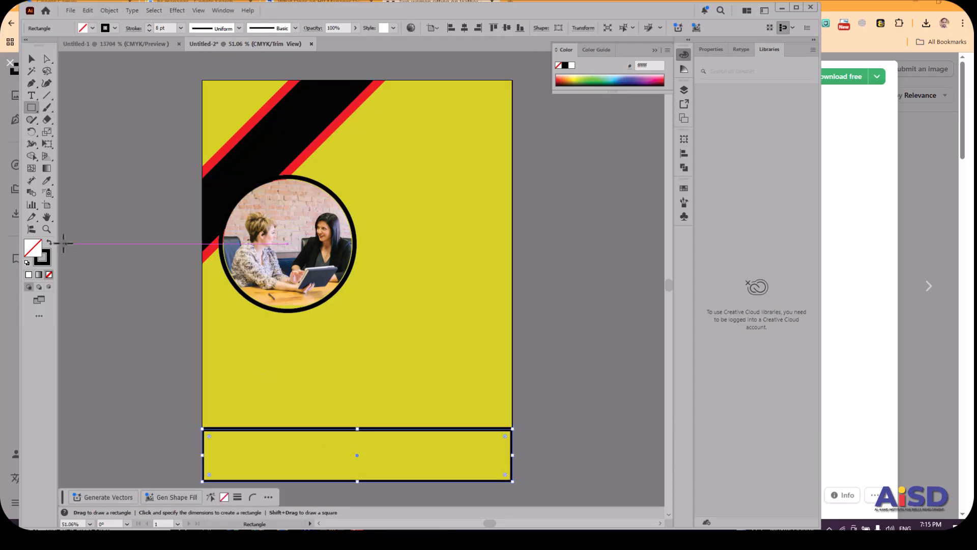
left_click(49, 243)
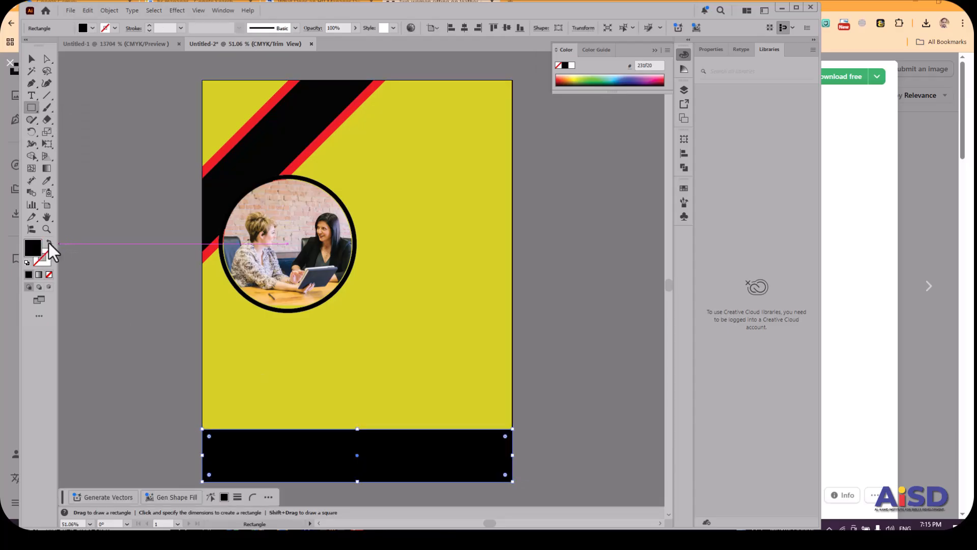
Place a point text object near the left end of the black bottom bar and set its fill to white.
left_click(32, 95)
left_click(222, 450)
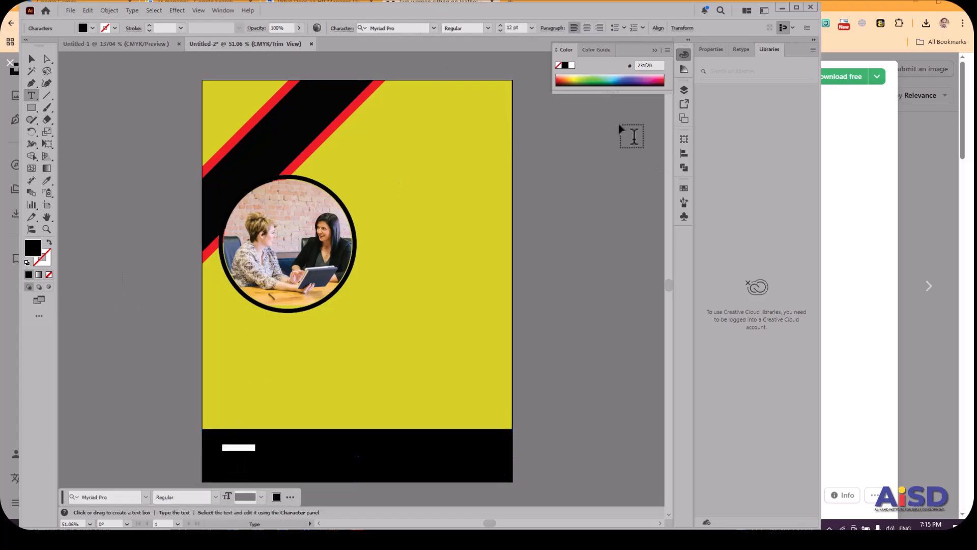
left_click(93, 28)
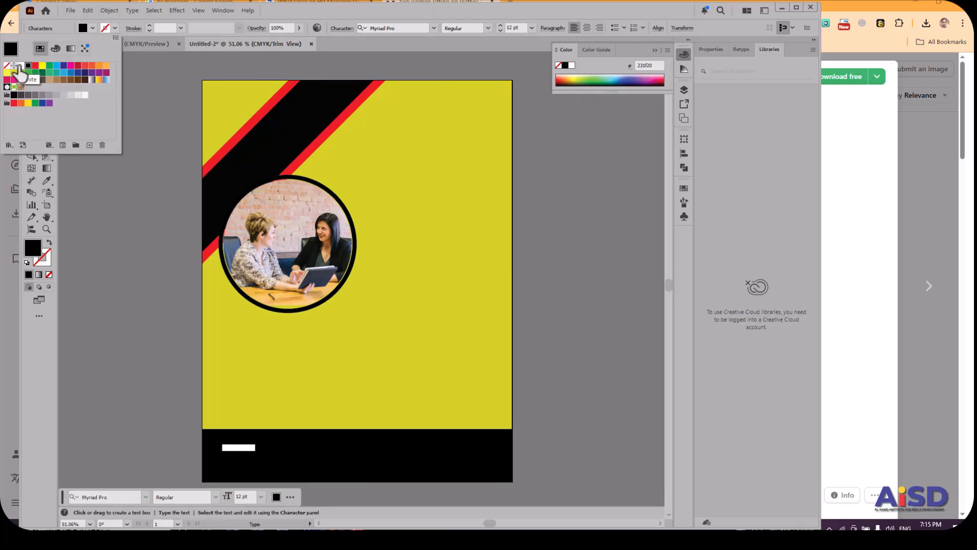
left_click(20, 73)
left_click(258, 446)
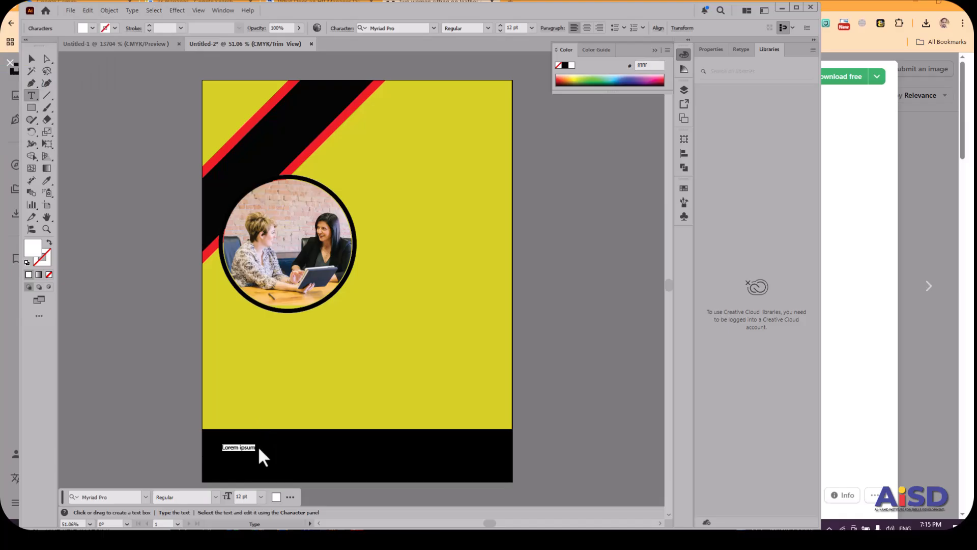
Replace the placeholder text with a CONTACT line holding the phone number and an EMAIL line holding the e-mail address.
left_click(250, 446)
triple_click(249, 447)
type("cc")
type("424545614")
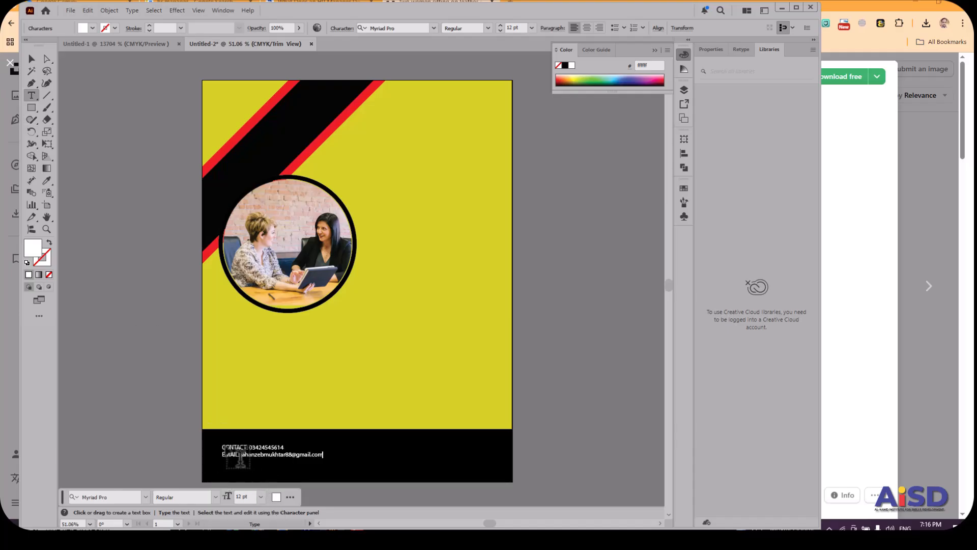
Set the leading of the two contact lines to 21 pt using the Character settings and deselect the text.
left_click_drag(223, 446, 327, 464)
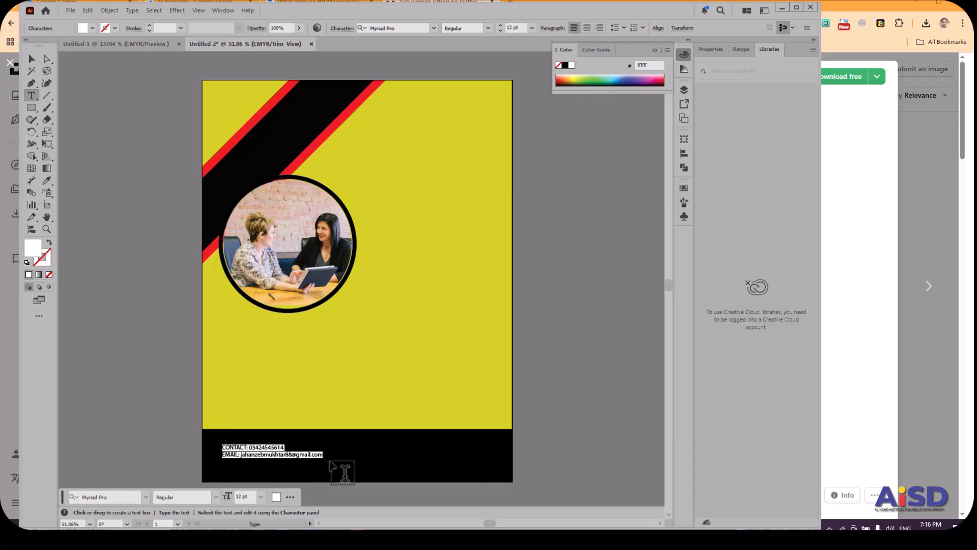
left_click(220, 10)
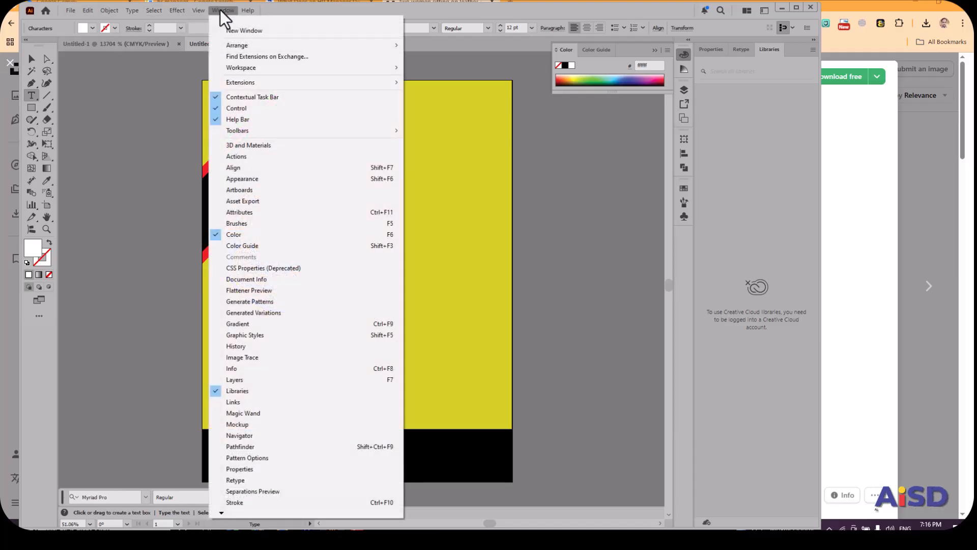
left_click(802, 8)
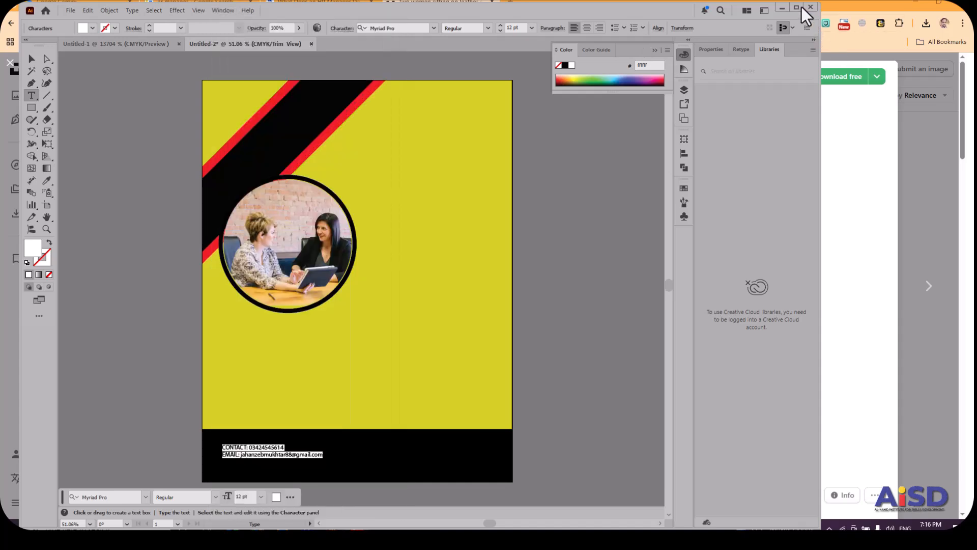
left_click(231, 11)
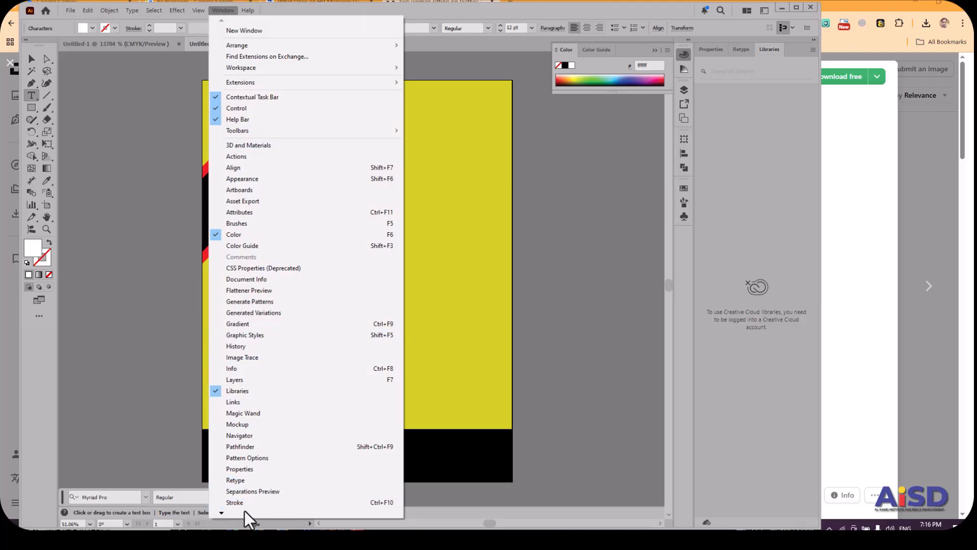
mouse_move(226, 515)
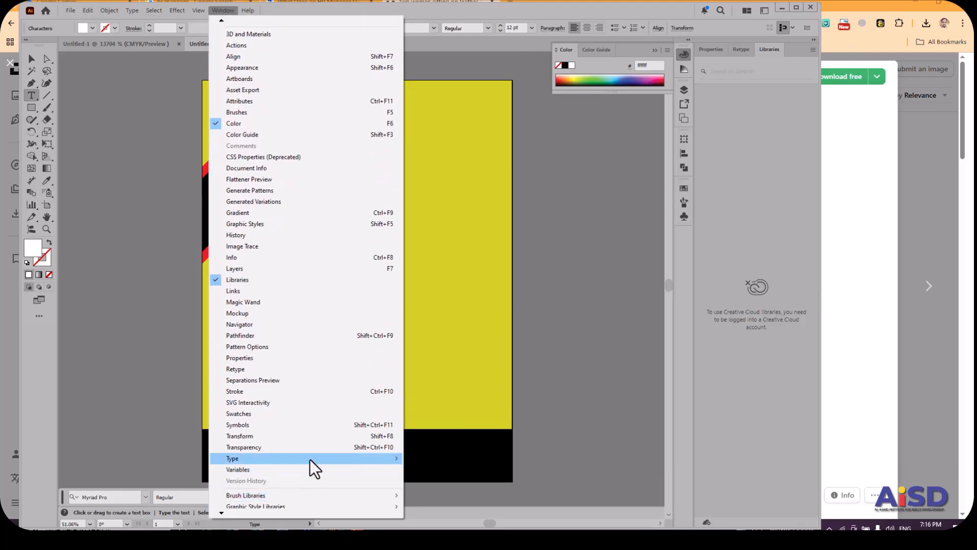
mouse_move(311, 459)
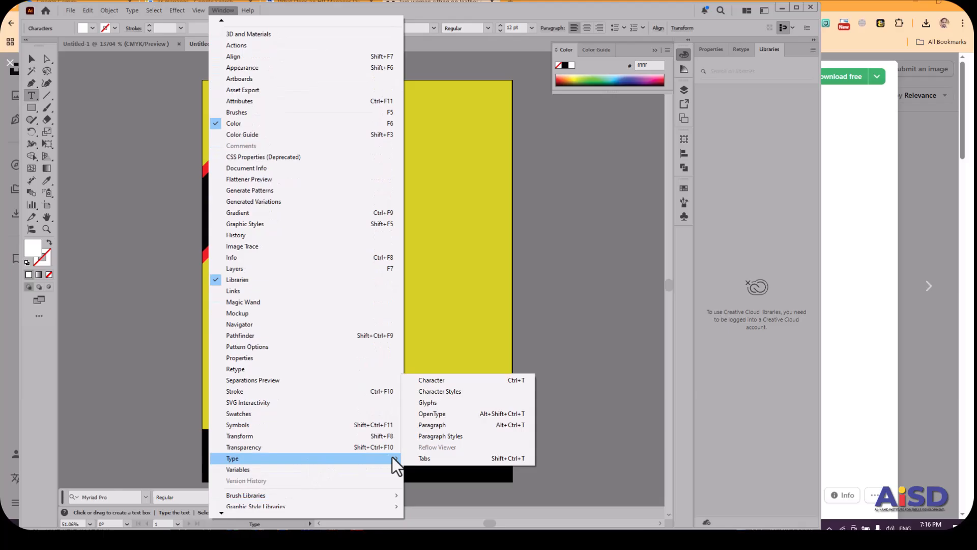
left_click(459, 379)
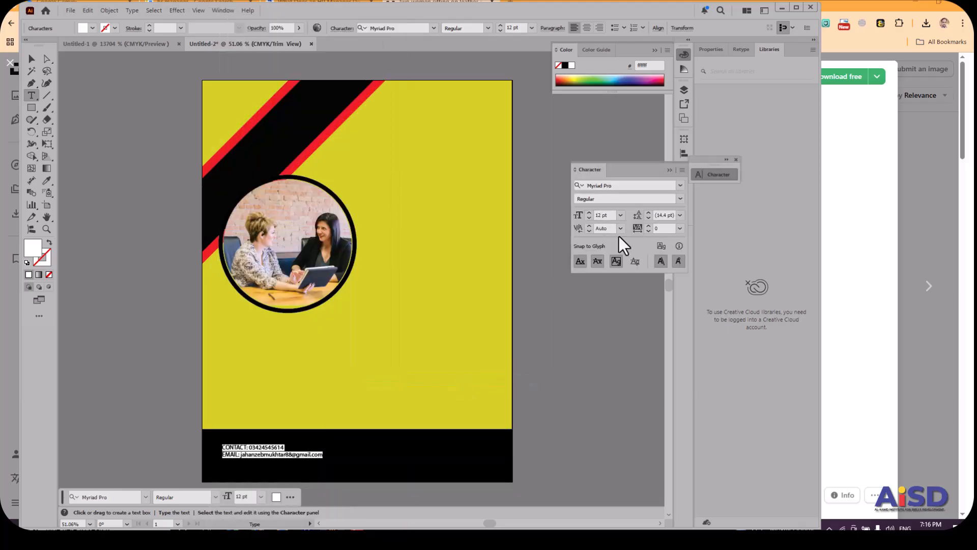
left_click(680, 215)
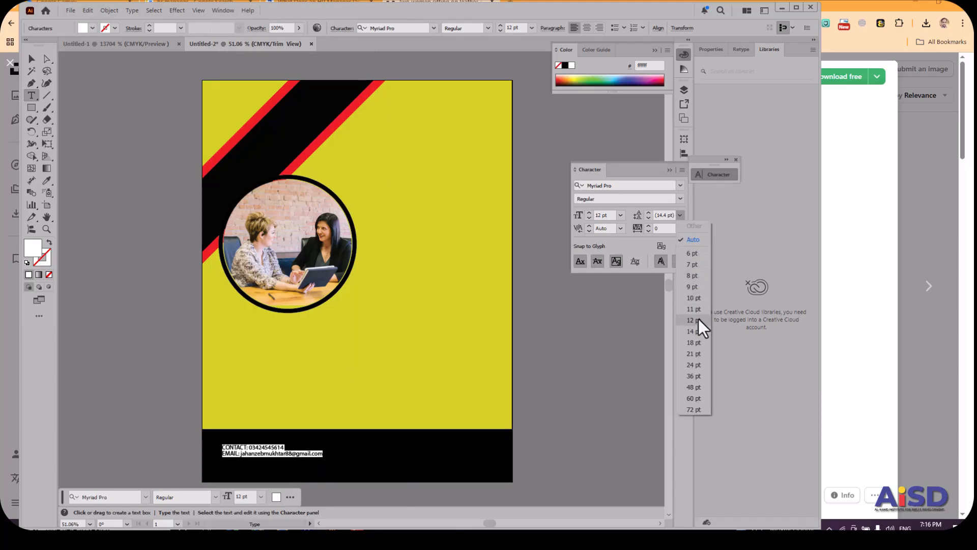
left_click(694, 353)
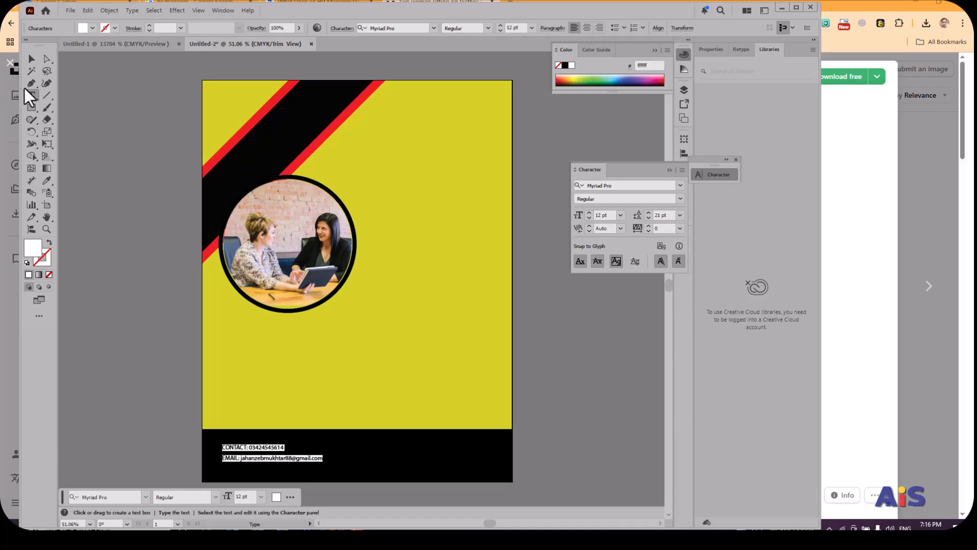
left_click(32, 59)
left_click(123, 188)
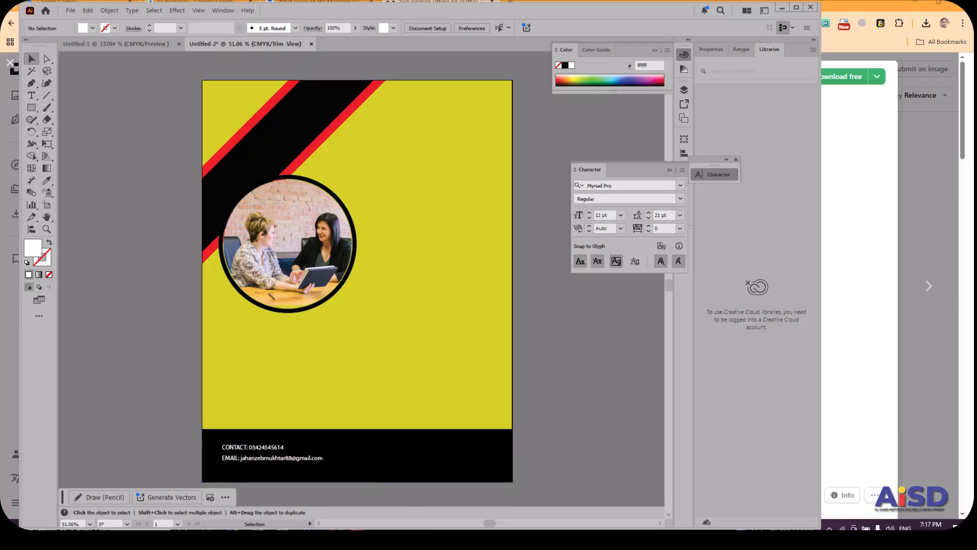
Switch to the browser's Google Images results and search for "location icon".
key("alt+Tab")
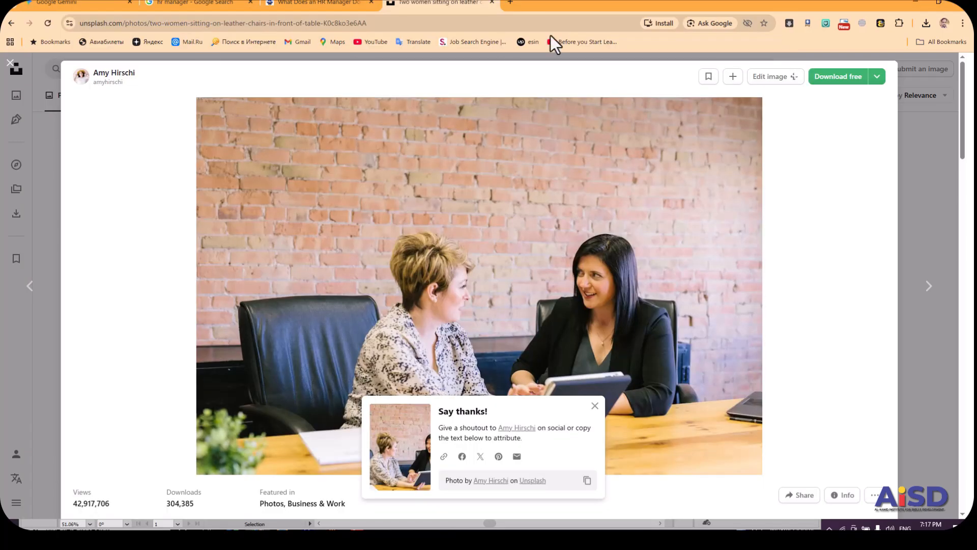
left_click(217, 5)
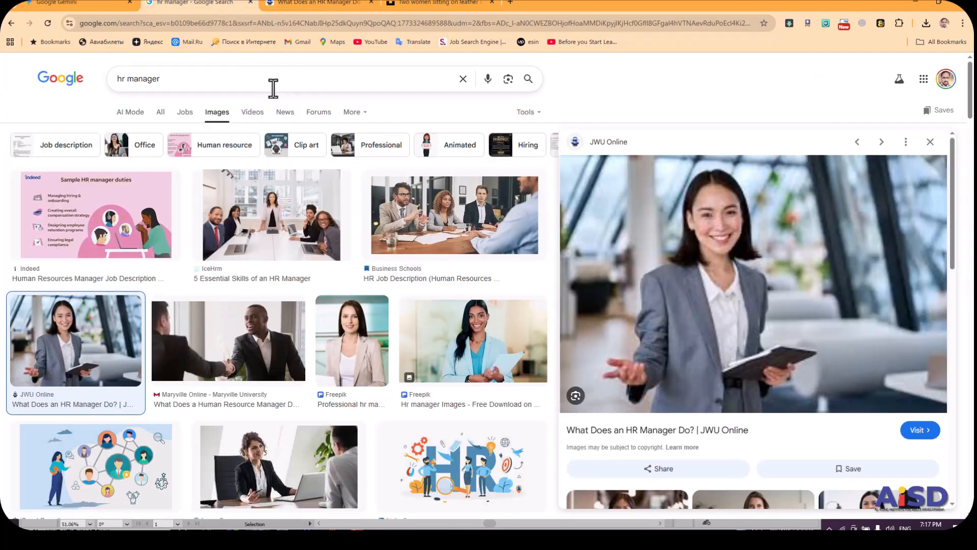
triple_click(273, 88)
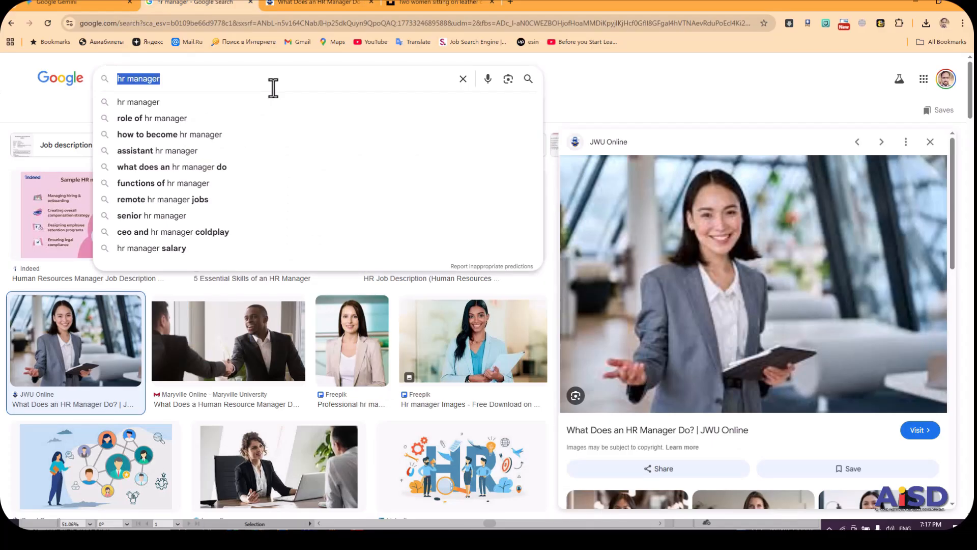
type("location ico")
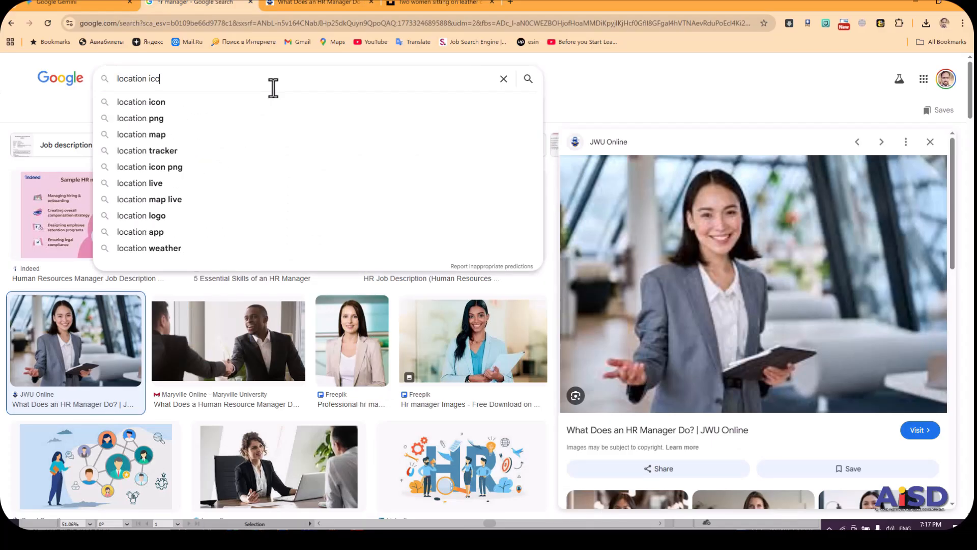
type("n")
key("Return")
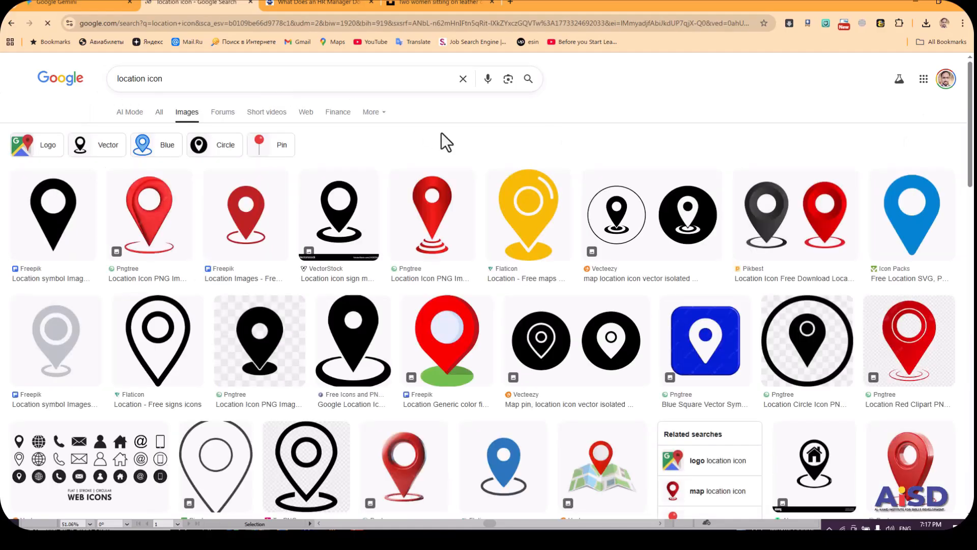
Filter the location icon image results by color to Transparent.
left_click(543, 121)
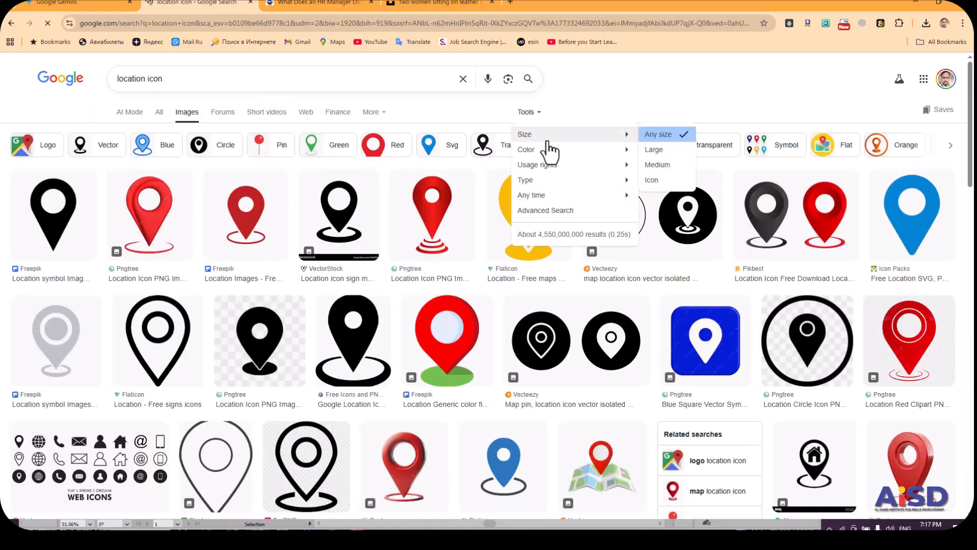
mouse_move(563, 153)
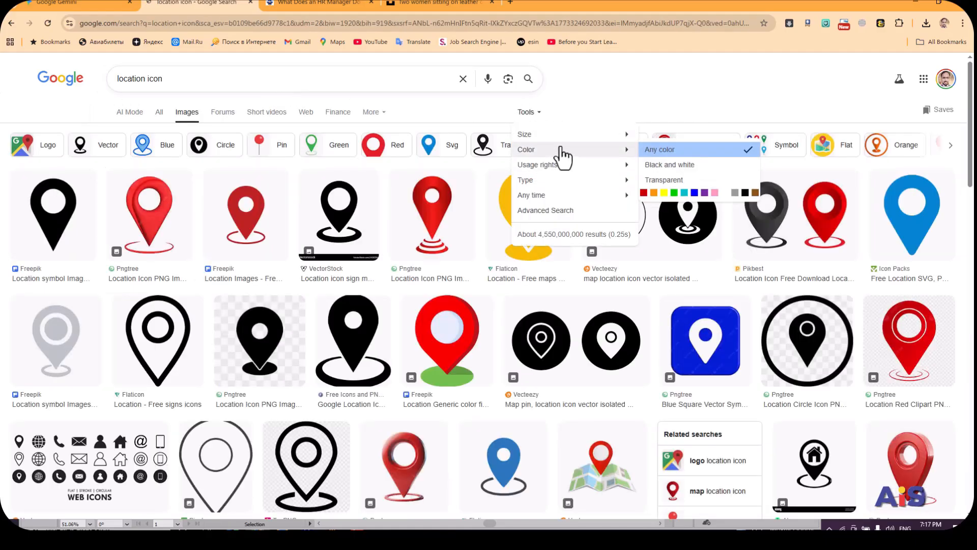
left_click(680, 179)
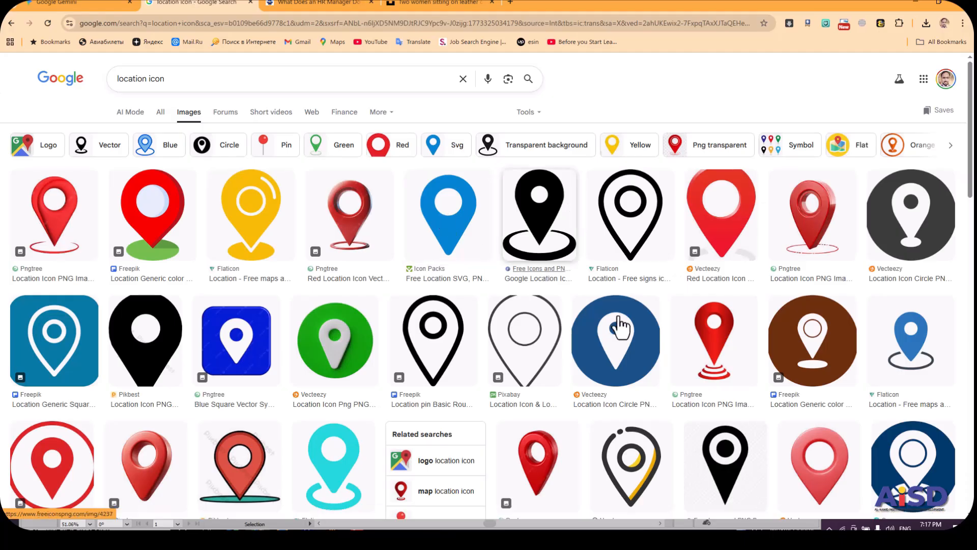
Save the white location pin in a dark grey circle from the image results as a PNG in Downloads.
scroll(971, 199, "down", 1)
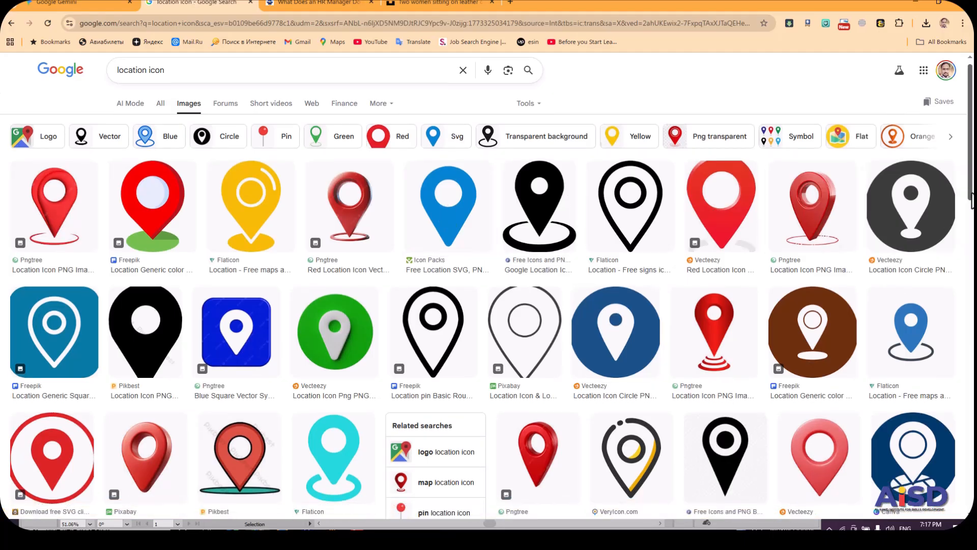
left_click(913, 213)
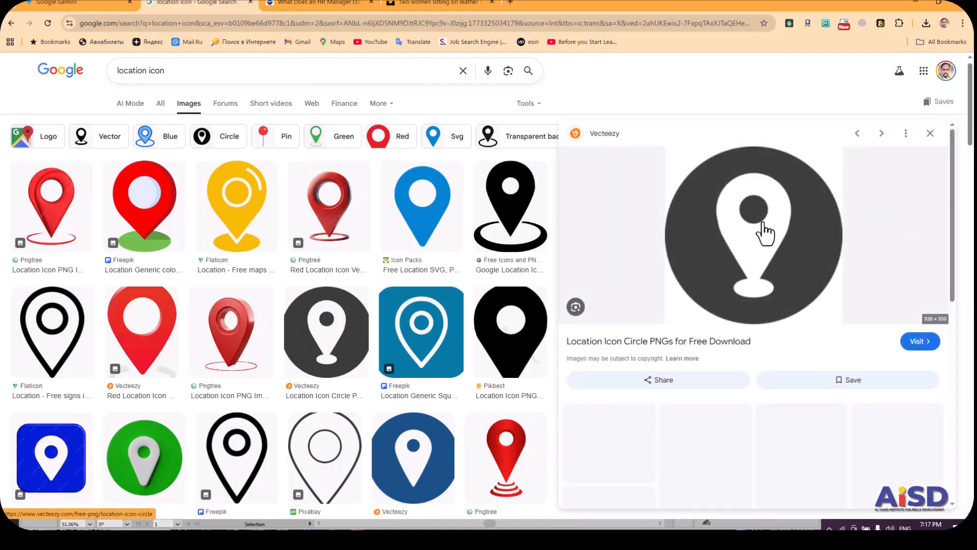
right_click(727, 233)
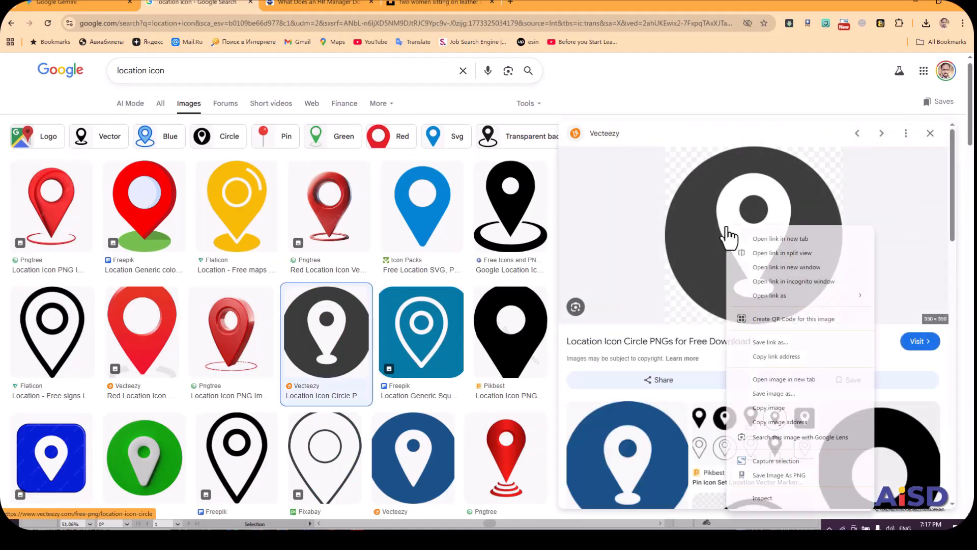
left_click(788, 392)
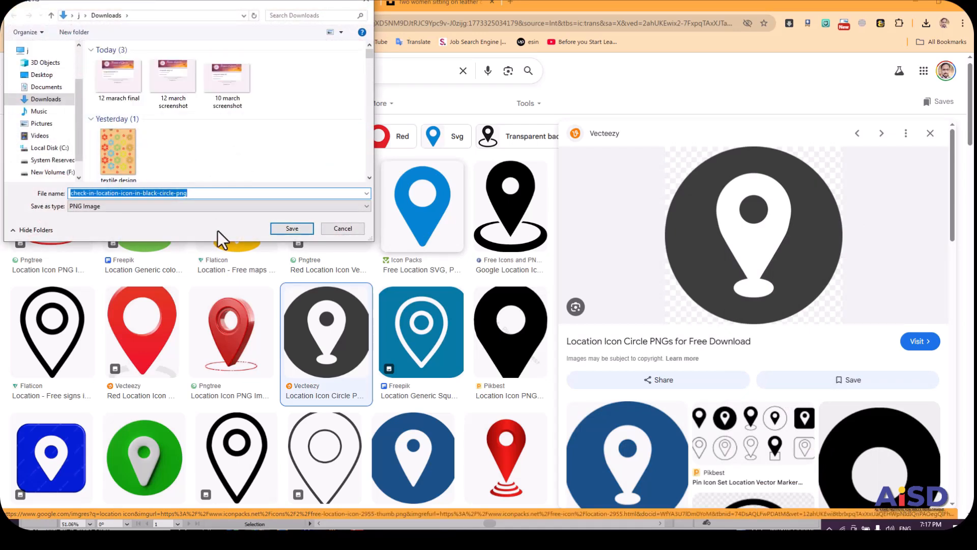
left_click(279, 230)
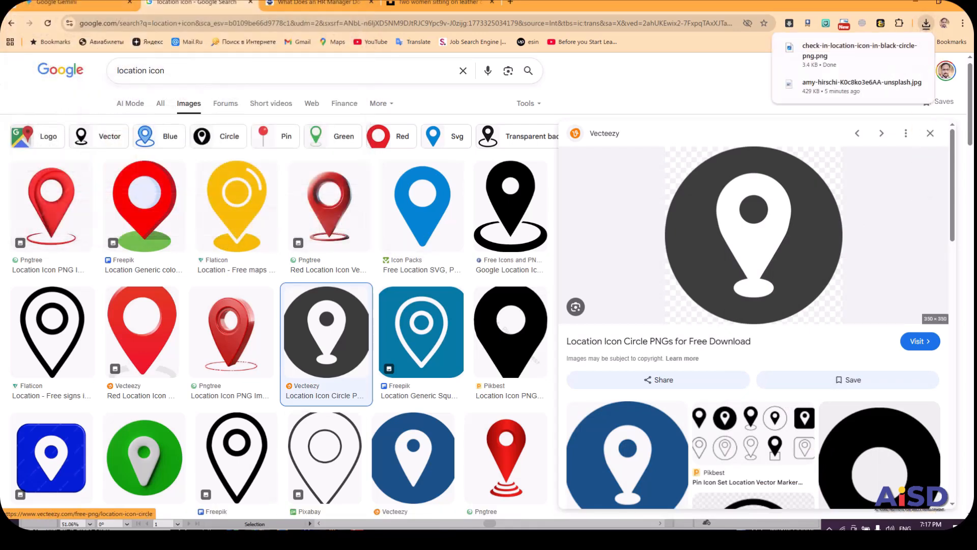
Switch to Illustrator and place check-in-location-icon-in-black-circle-png as a small linked image in the black footer's right half.
key("alt+Tab")
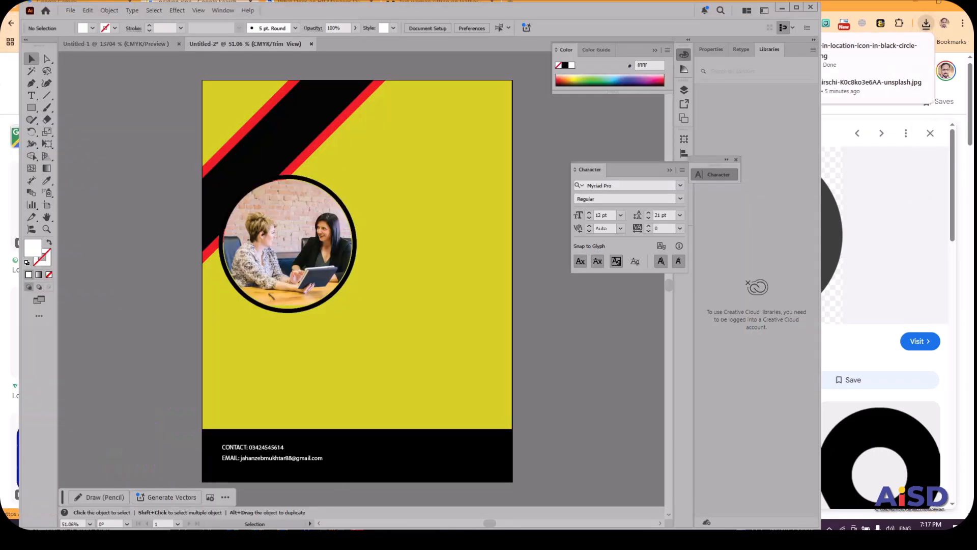
left_click(70, 10)
left_click(107, 192)
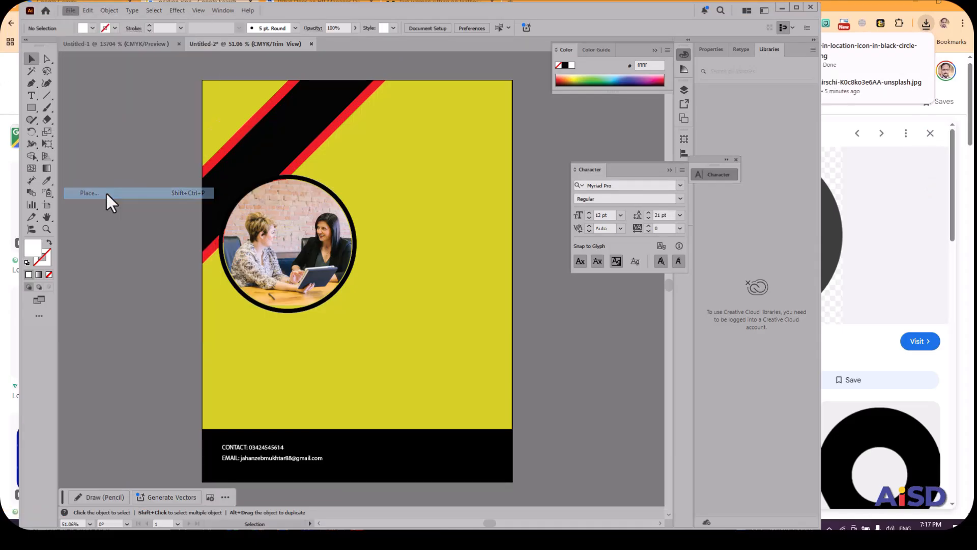
left_click(133, 96)
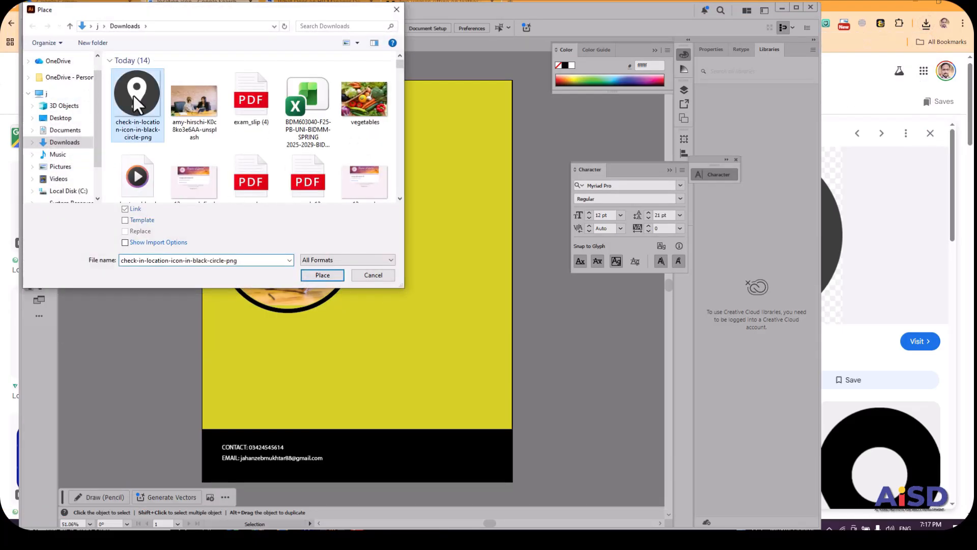
left_click(313, 272)
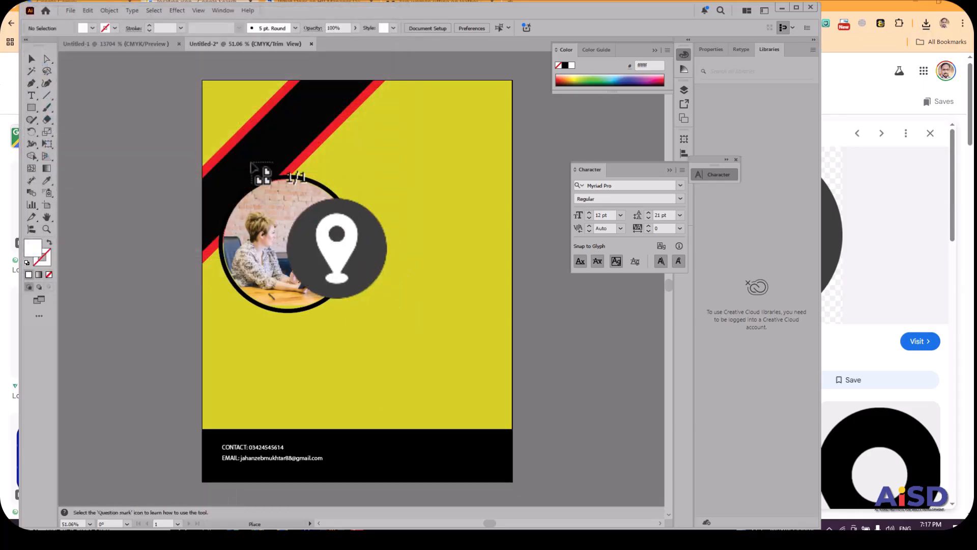
left_click_drag(371, 344, 400, 458)
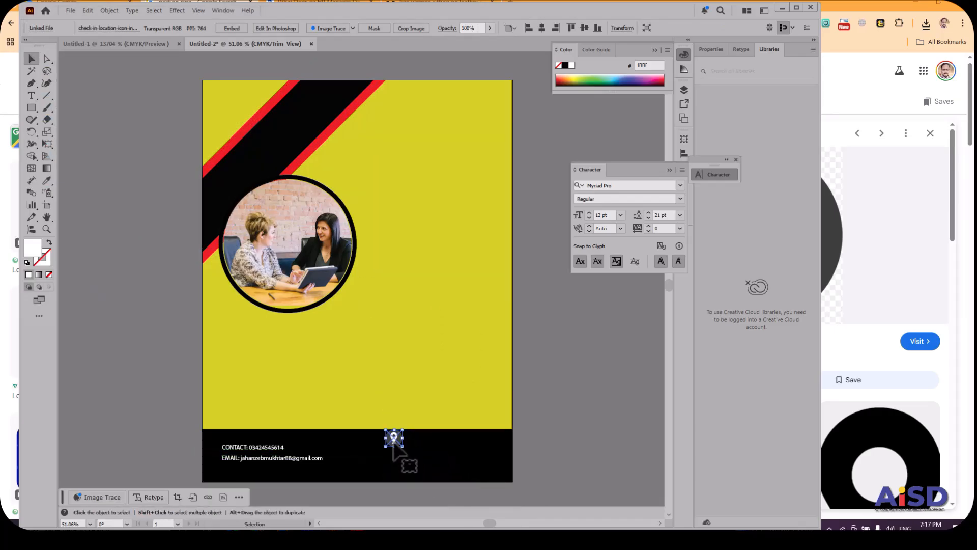
Move the location icon down and slightly left in the black footer, level with the contact lines.
key("ctrl+equal")
key("ctrl+equal")
key("ctrl+equal")
key("ctrl+equal")
key("ctrl+equal")
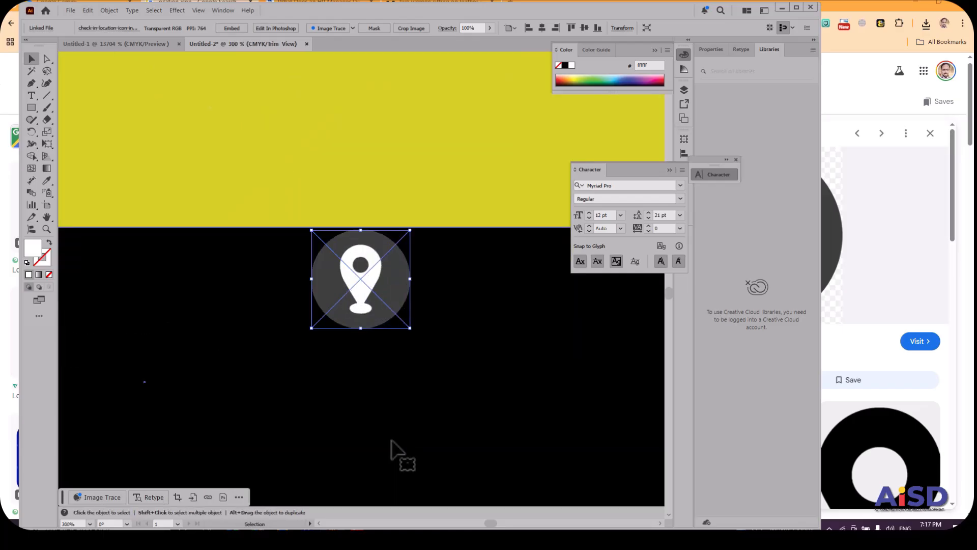
key("ctrl+minus")
key("ctrl+minus")
key("ctrl+minus")
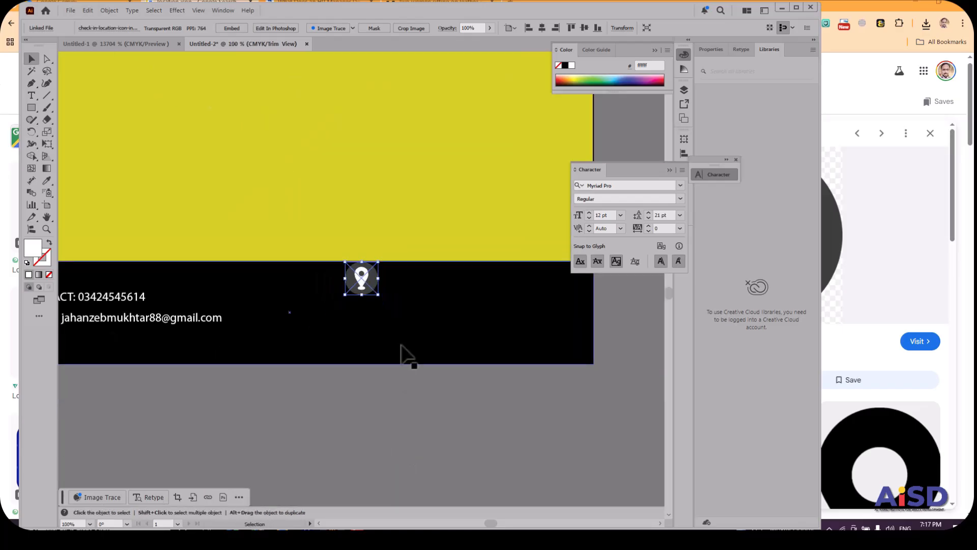
left_click_drag(362, 283, 362, 306)
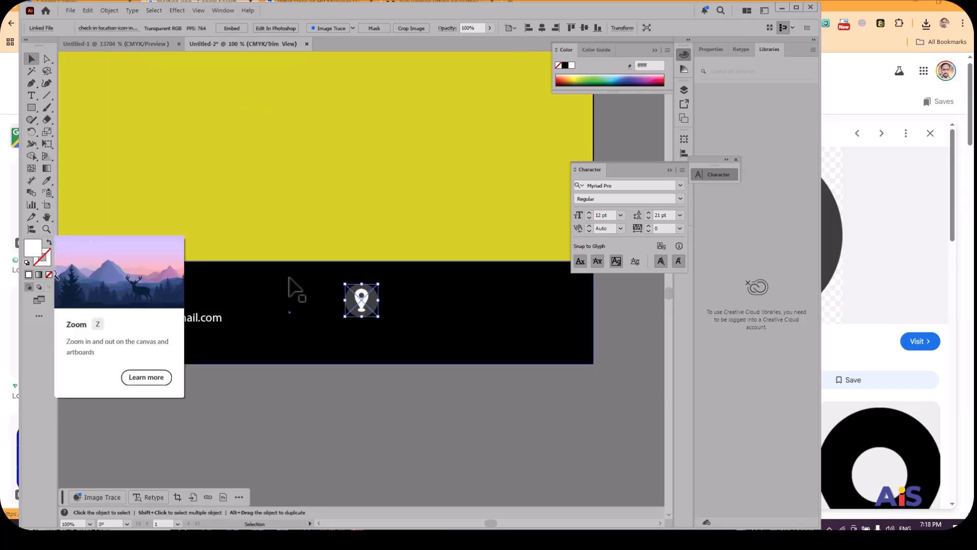
left_click(445, 319)
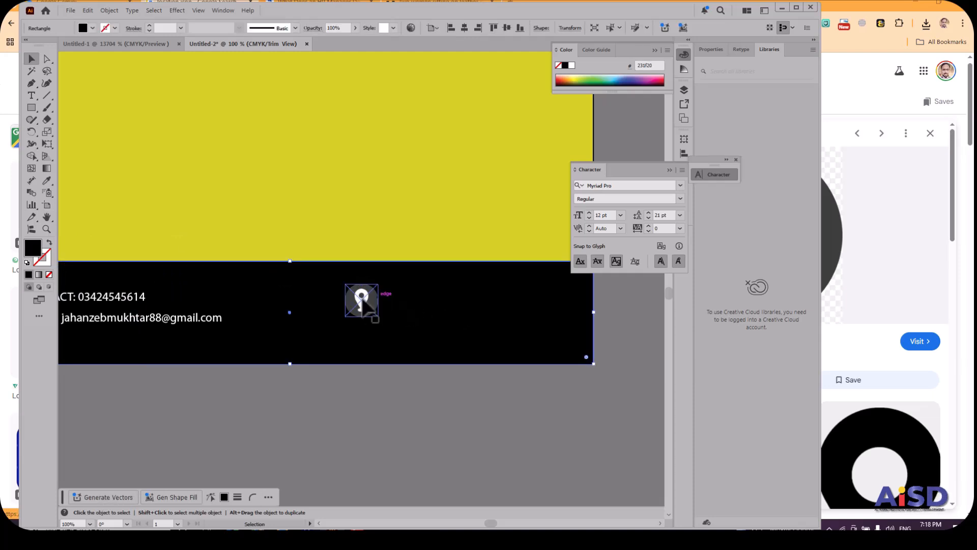
left_click(361, 302)
left_click_drag(361, 304, 358, 305)
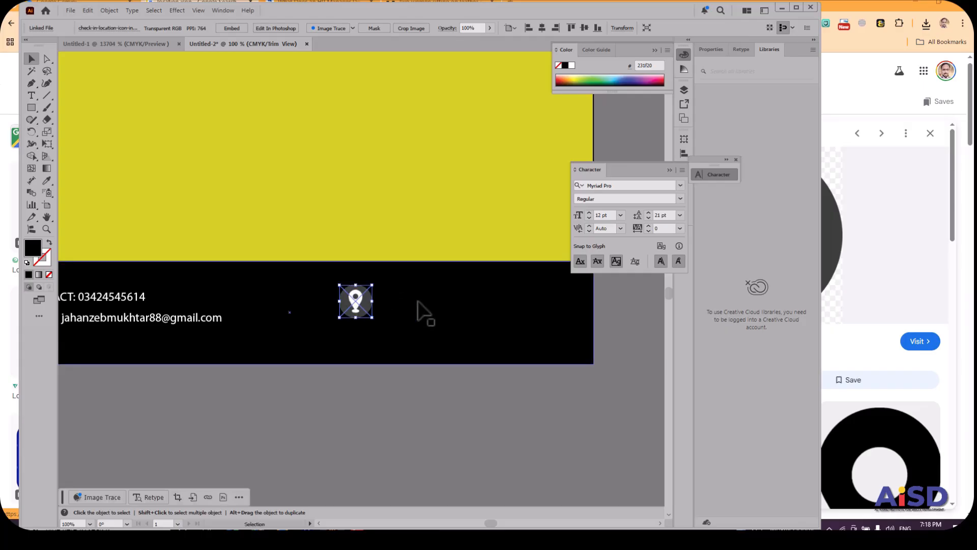
left_click(350, 285)
left_click(355, 301)
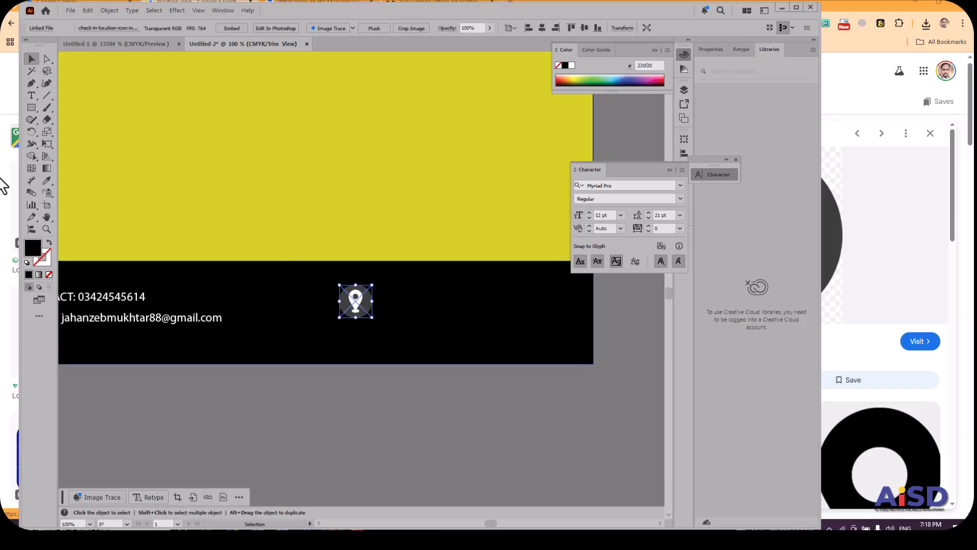
Duplicate the contact text block to the right of the location icon in the footer.
left_click(128, 308)
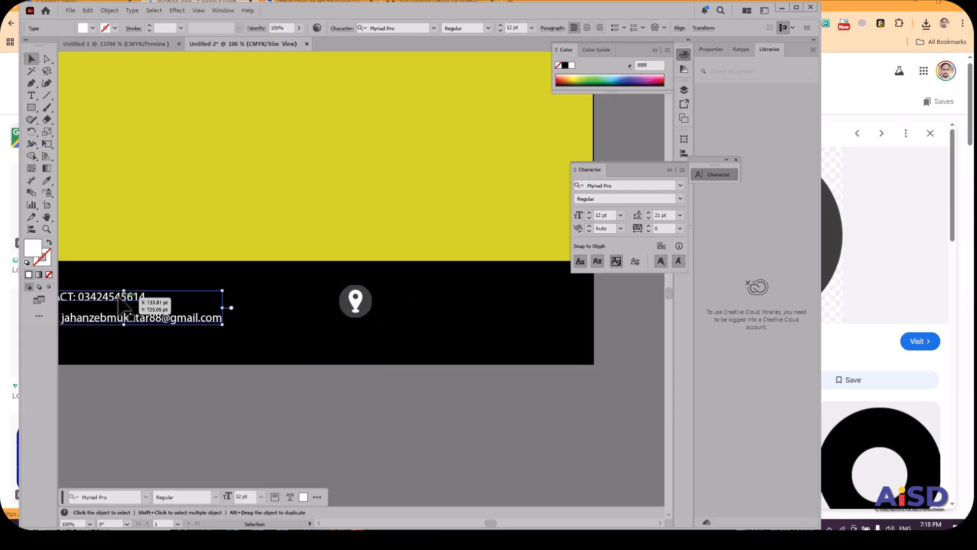
left_click_drag(121, 301, 484, 298)
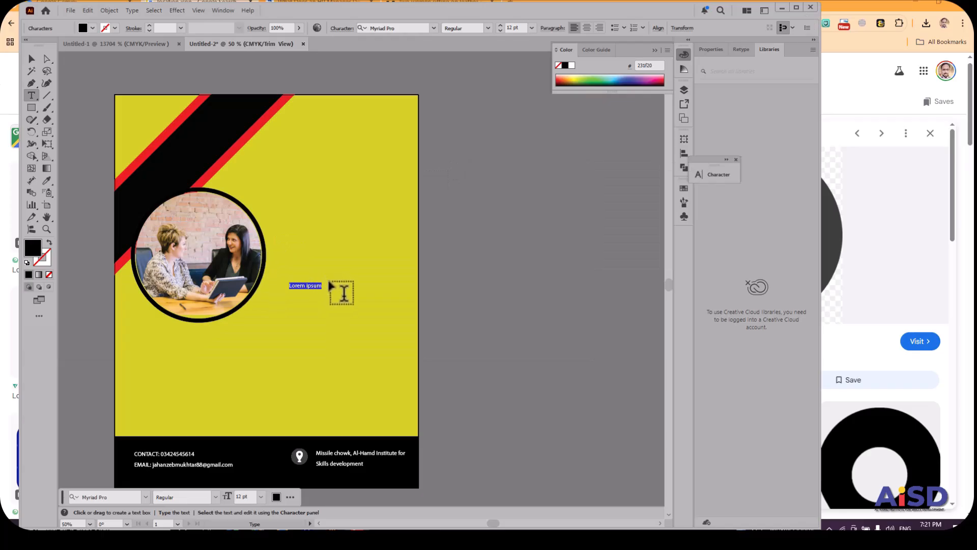
Replace the placeholder text beside the circular photo with OUR SERVICES and set its font style to Black.
double_click(317, 287)
triple_click(317, 287)
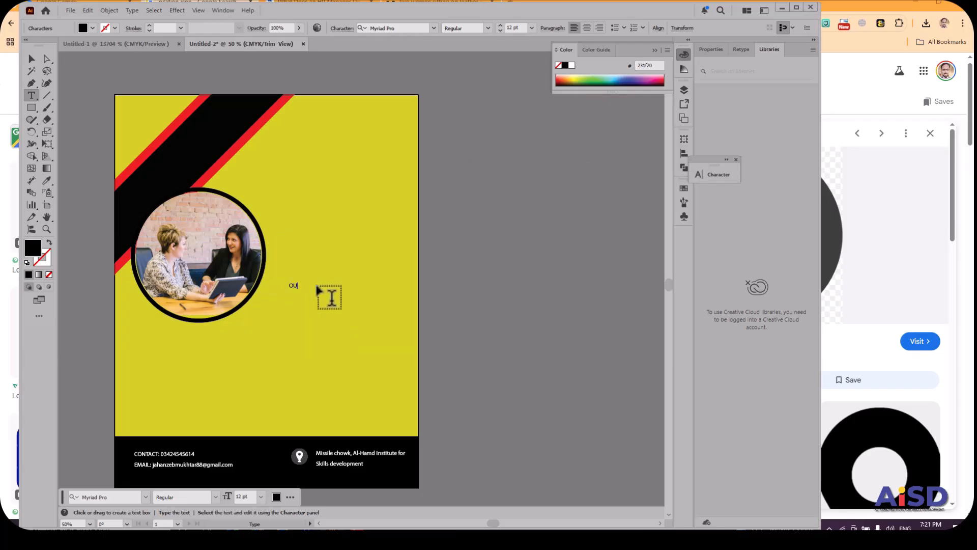
type("OUR SERVICES")
key("ctrl+shift+Left")
key("ctrl+shift+Left")
left_click(488, 28)
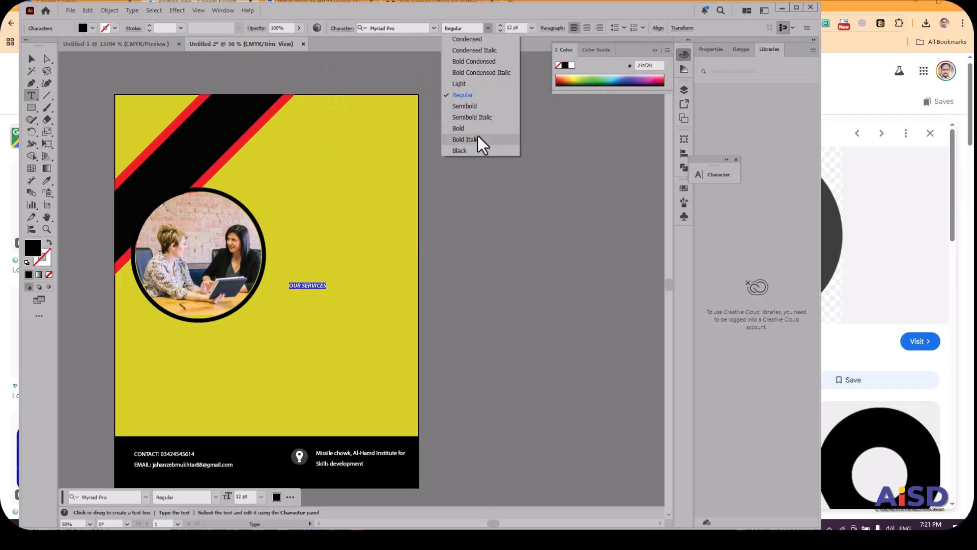
left_click(474, 152)
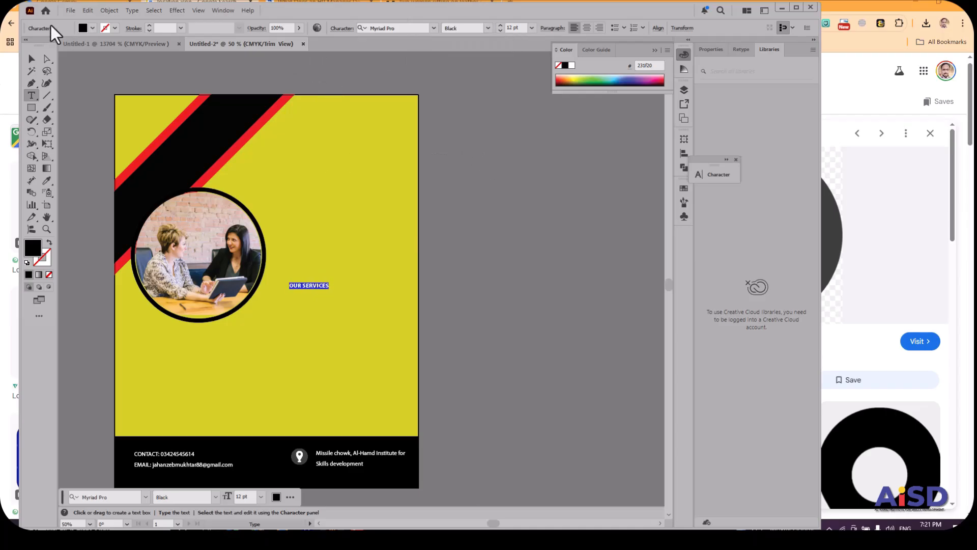
Scale the OUR SERVICES heading up to about 30 pt and position it just right of the circular photo.
left_click(28, 60)
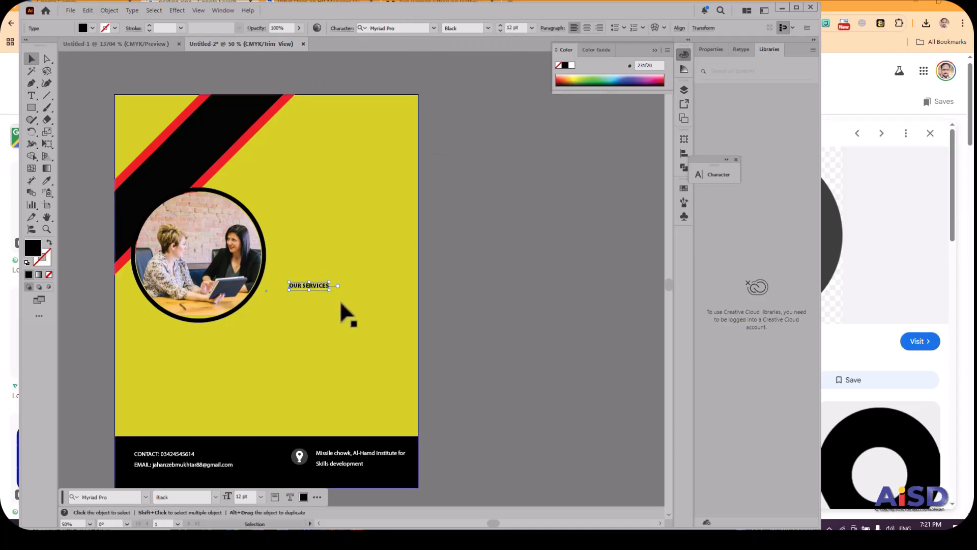
left_click_drag(330, 294, 391, 325)
left_click_drag(369, 288, 356, 286)
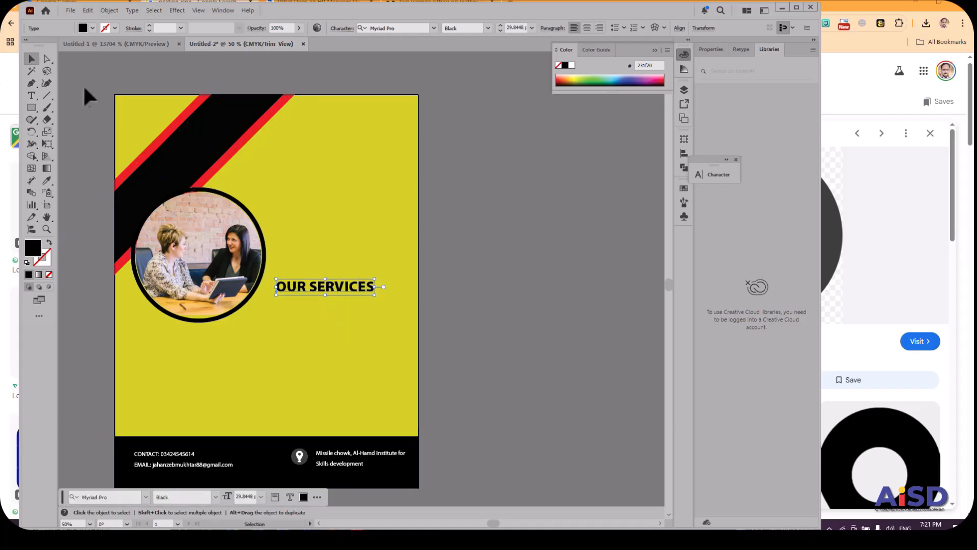
Add a two-line area text box of placeholder text under the OUR SERVICES heading and set its style to Regular.
left_click(32, 97)
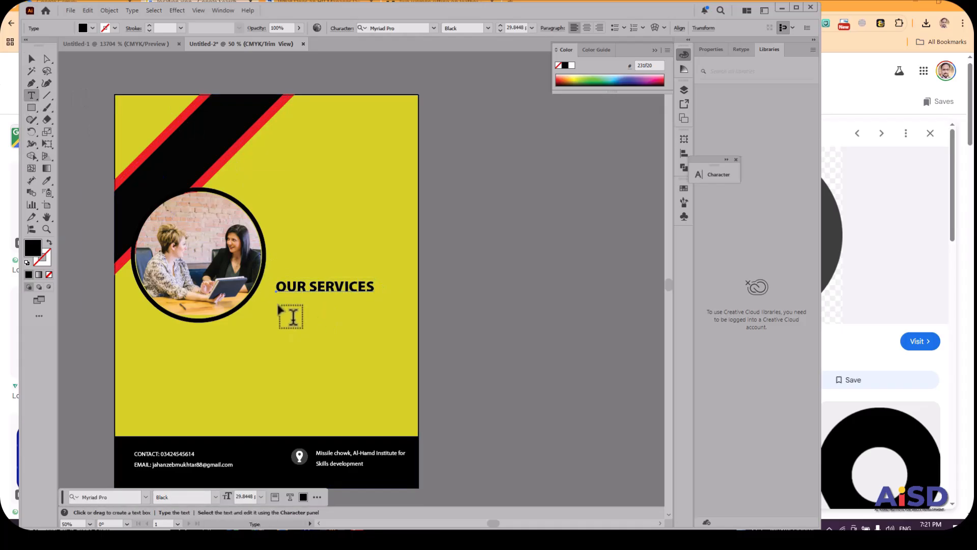
left_click_drag(281, 300, 405, 316)
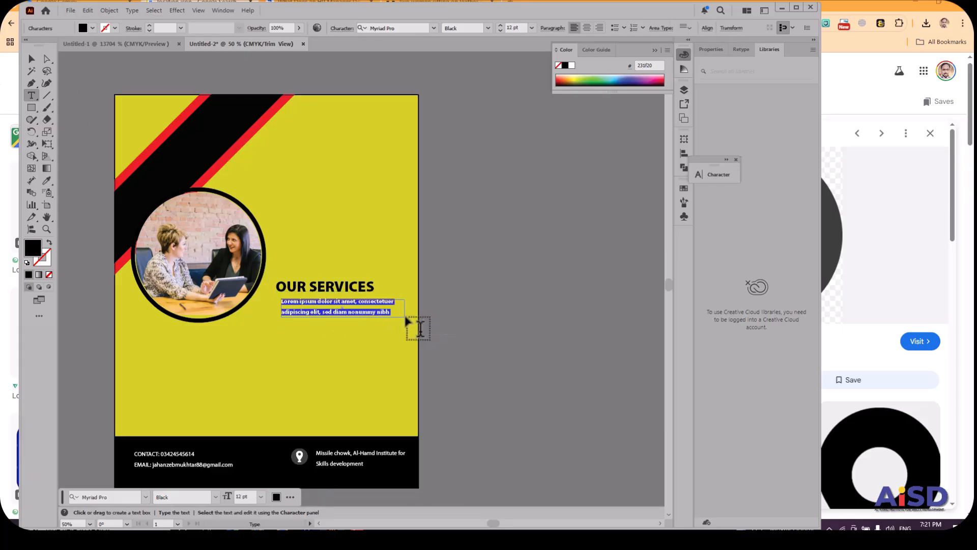
left_click(488, 28)
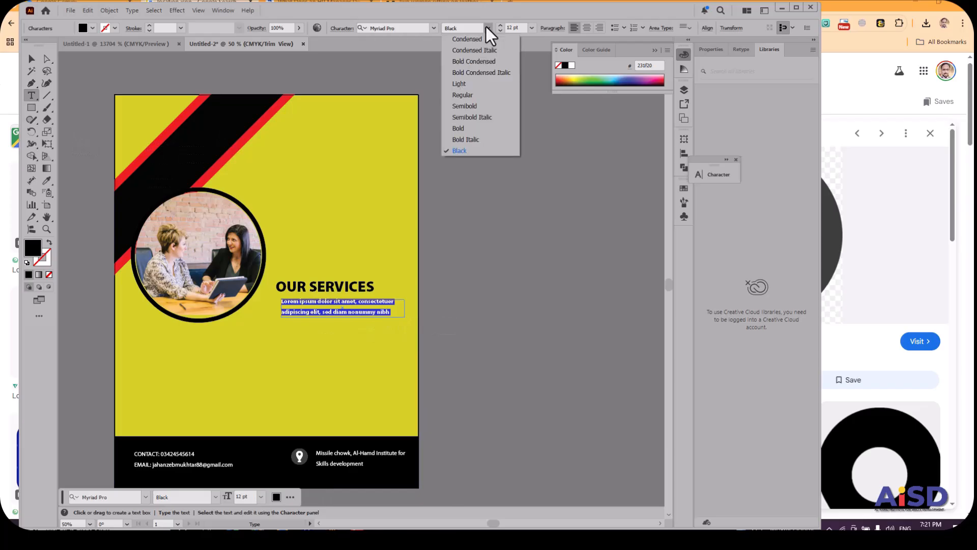
left_click(475, 96)
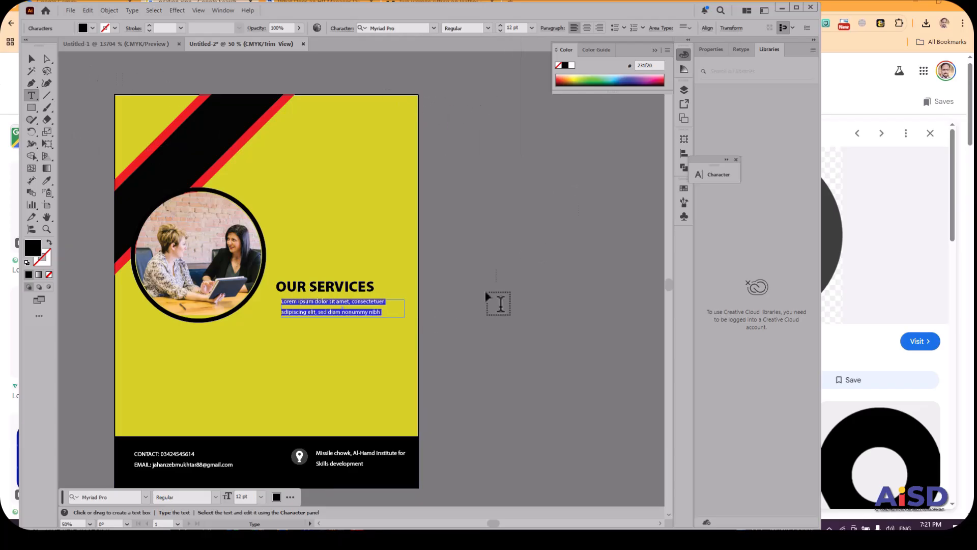
Set the leading of the placeholder paragraph to 14 pt using the Character settings.
left_click(224, 10)
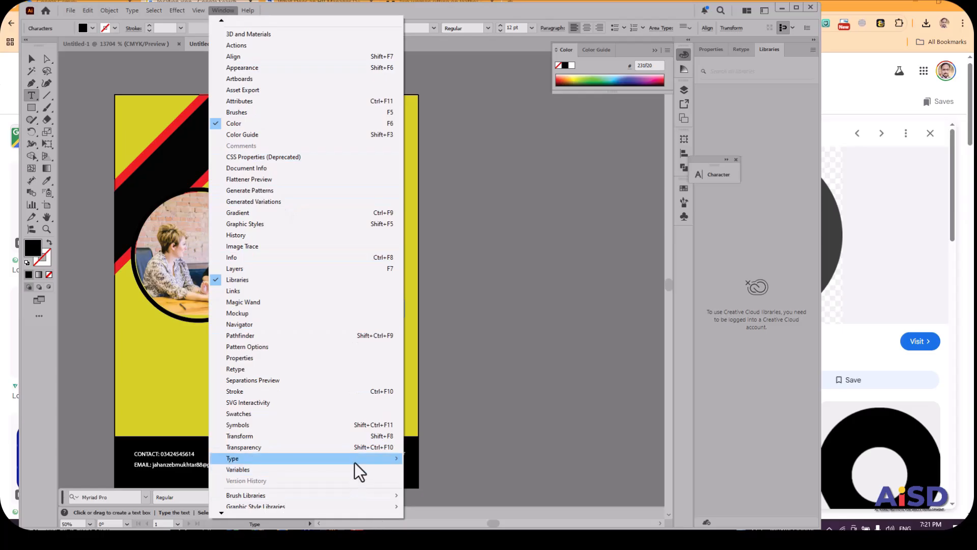
mouse_move(355, 459)
left_click(512, 381)
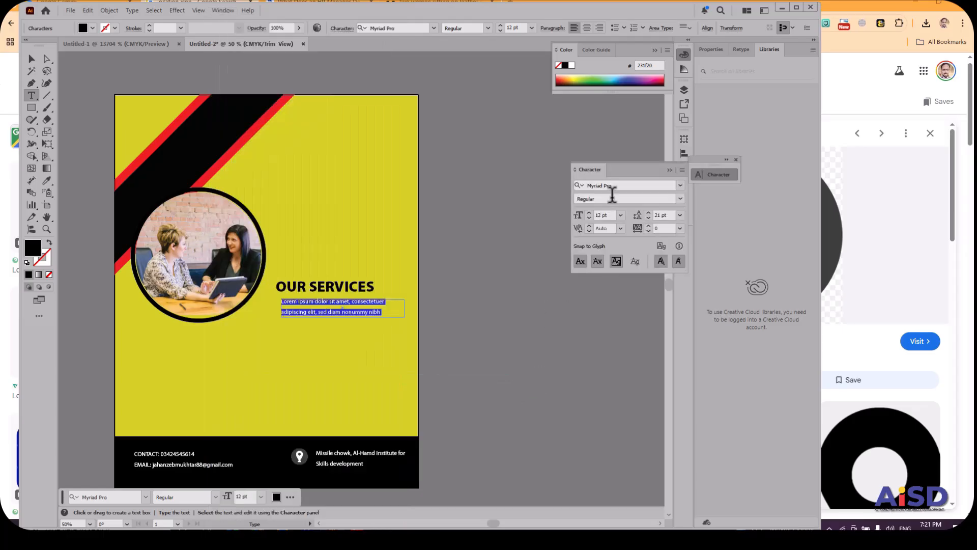
left_click(680, 215)
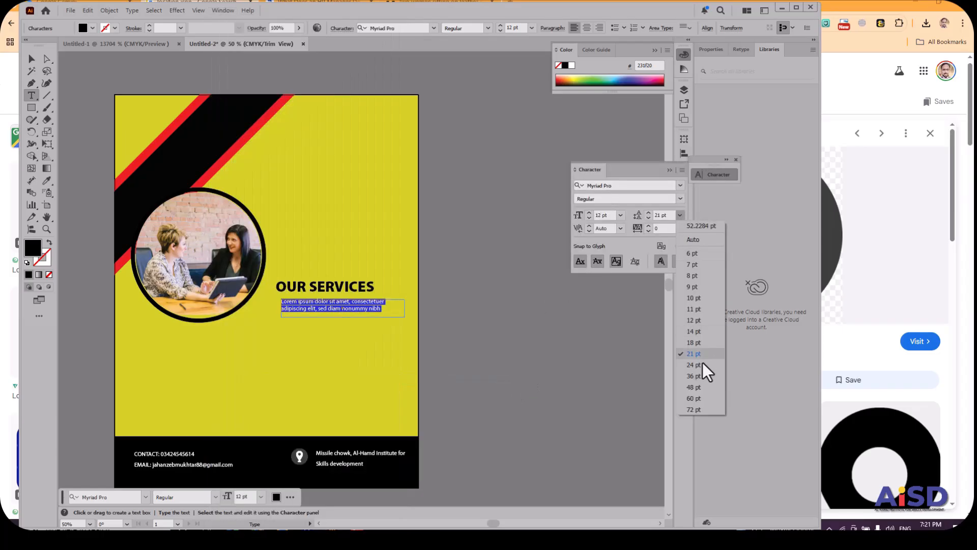
left_click(693, 332)
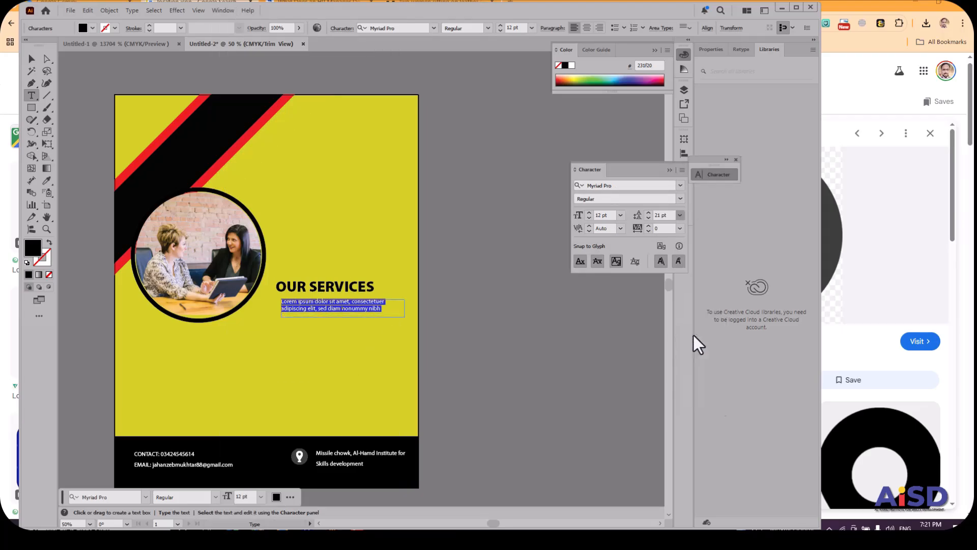
Move the placeholder paragraph slightly left and down so it lines up under the OUR SERVICES heading.
left_click(32, 59)
left_click(298, 186)
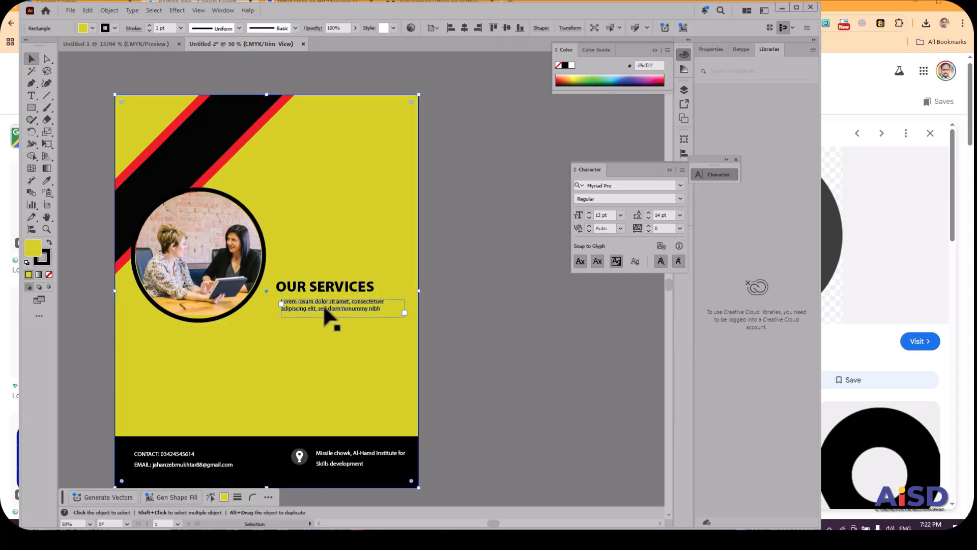
left_click(325, 308)
left_click_drag(321, 307, 316, 307)
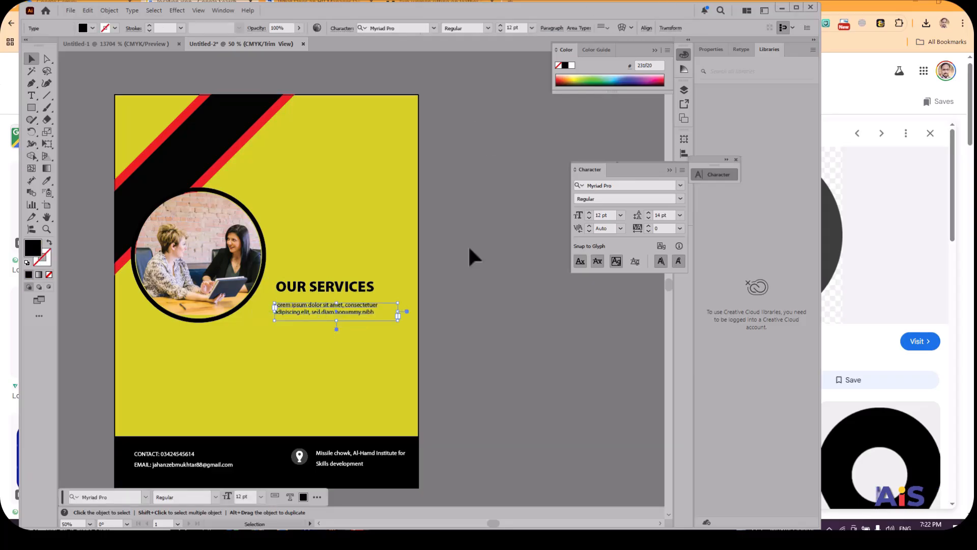
Duplicate the placeholder paragraph straight down and repeat the copy once at the same spacing, making three stacked paragraphs.
left_click_drag(320, 309, 319, 337)
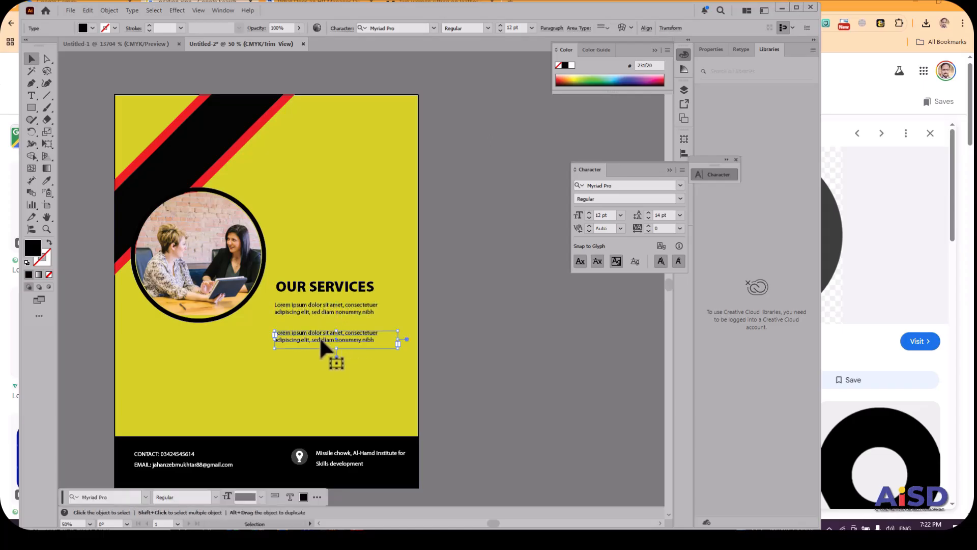
key("ctrl+d")
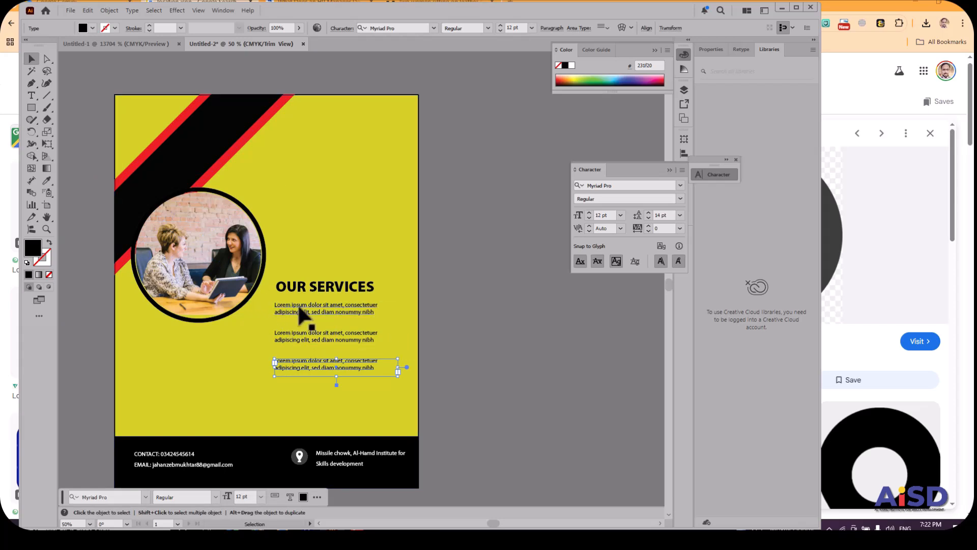
Select the three placeholder paragraphs together and move them slightly right so they sit indented under the OUR SERVICES heading.
left_click_drag(268, 305, 336, 371)
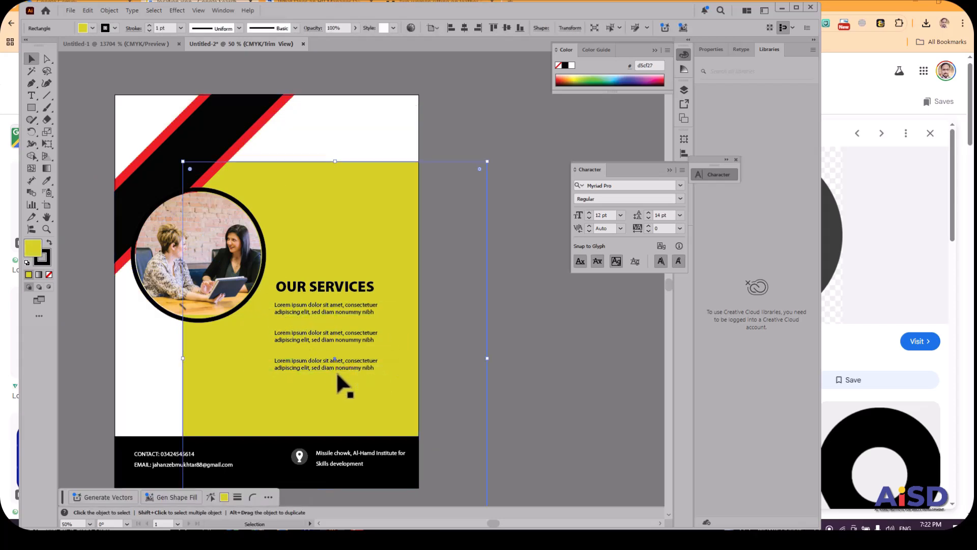
key("ctrl+z")
left_click(325, 308)
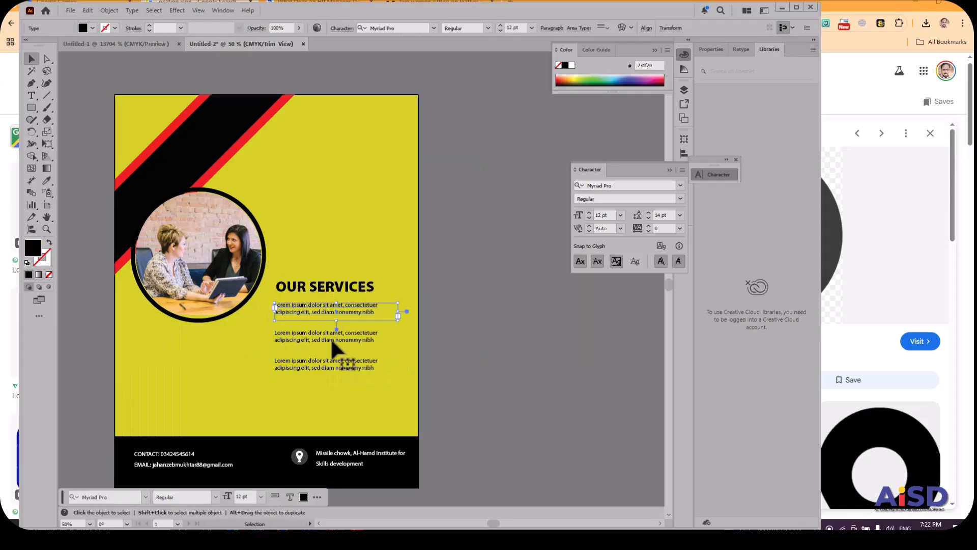
left_click(333, 340, "shift")
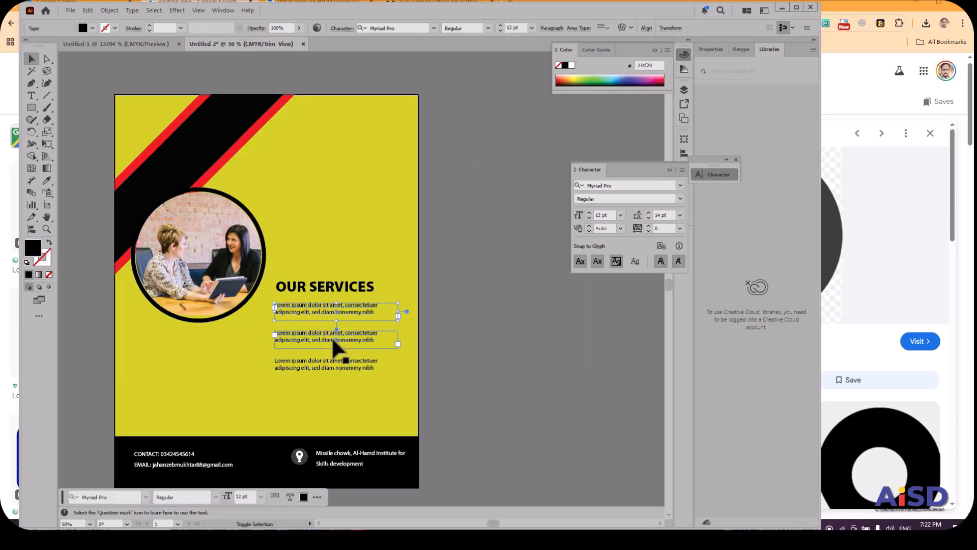
left_click(334, 363, "shift")
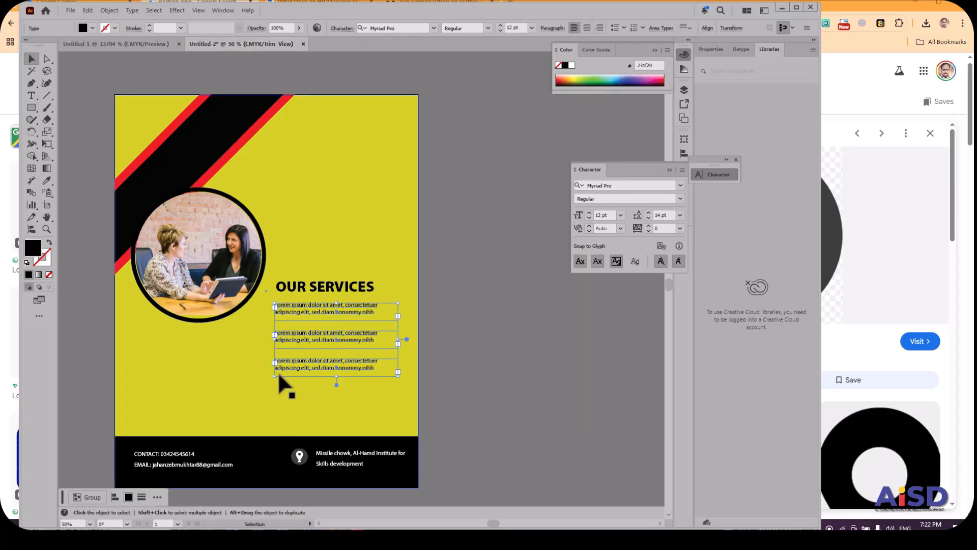
left_click_drag(275, 377, 242, 395)
mouse_move(270, 322)
left_mouse_down()
mouse_move(312, 308)
mouse_move(269, 321)
left_mouse_up()
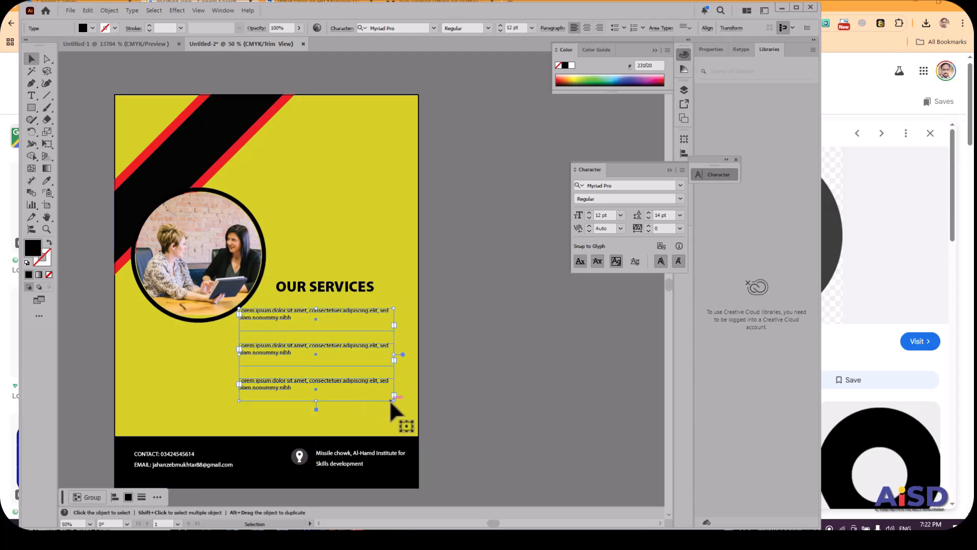
left_click_drag(393, 399, 363, 381)
left_click_drag(290, 316, 334, 312)
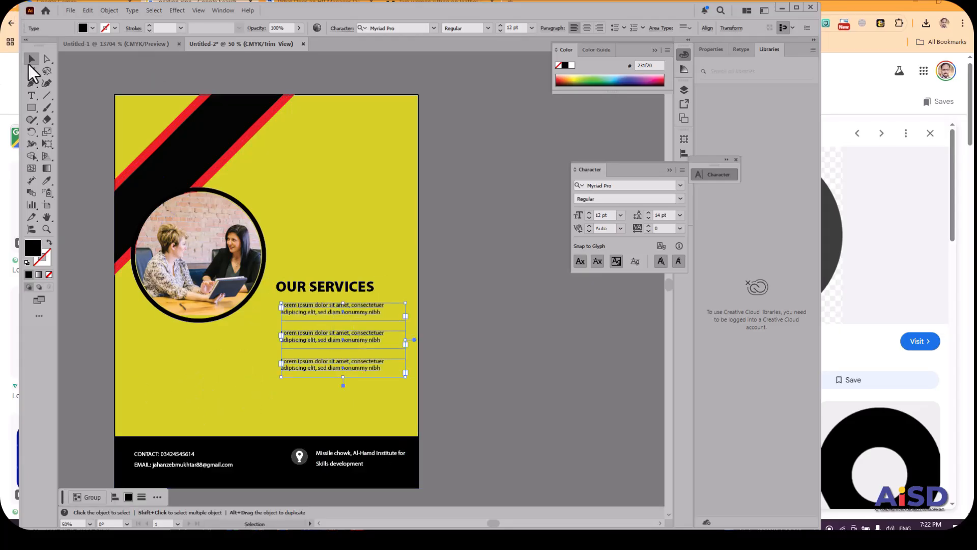
left_click(138, 82)
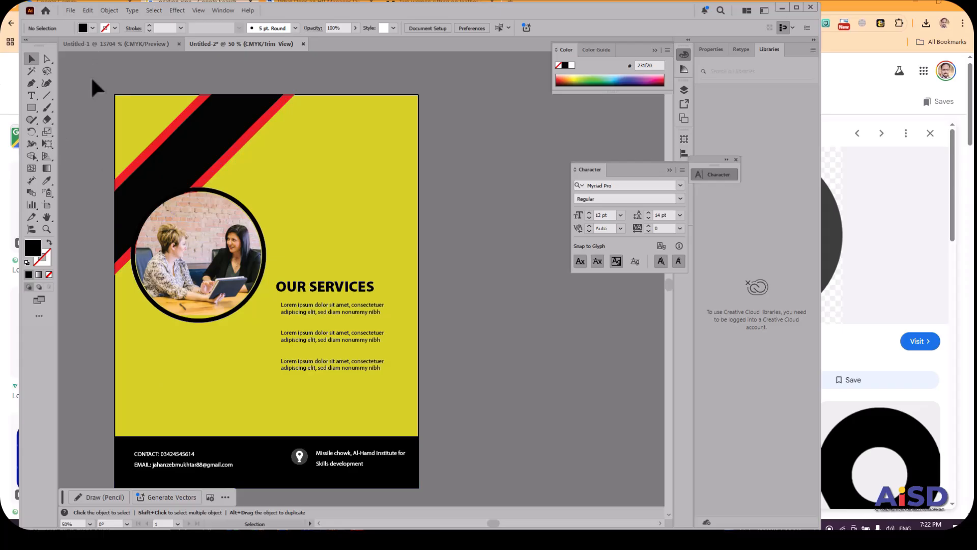
Add the point text "10& OFF" below the circular photo and set its style to Bold.
left_click(35, 97)
left_click(149, 351)
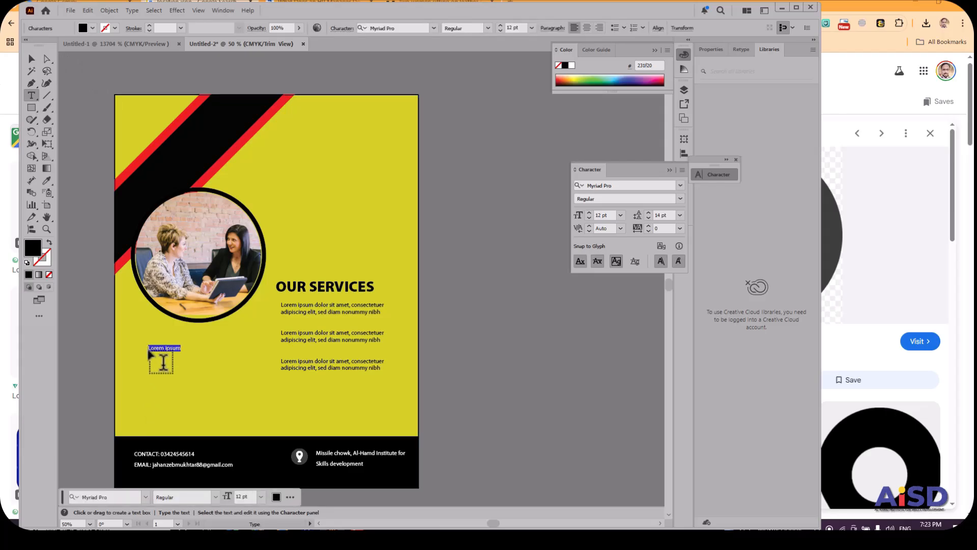
type("10& OFF")
left_click_drag(150, 348, 175, 351)
left_click(487, 28)
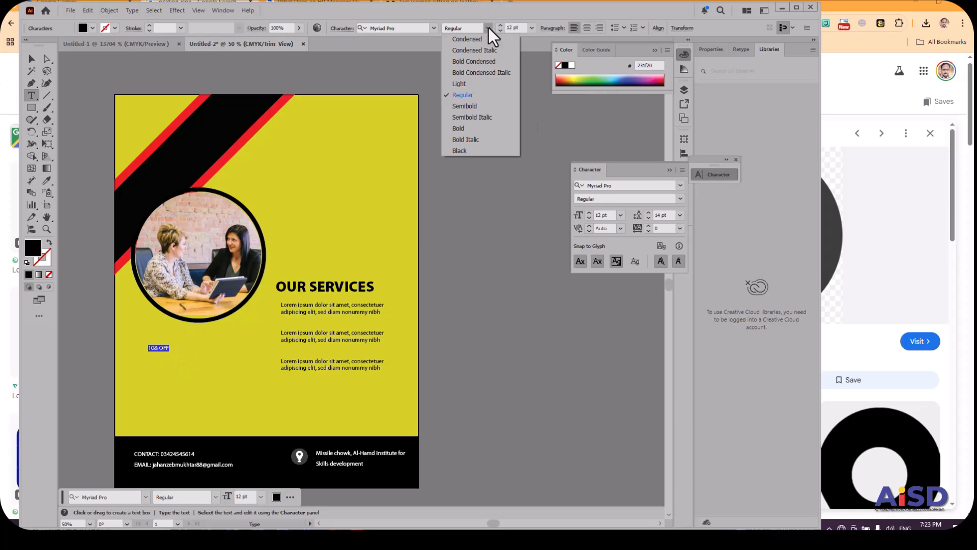
left_click(478, 129)
Scale the "10& OFF" text up to about 96 pt and move it up and left beneath the circular photo.
left_click(30, 60)
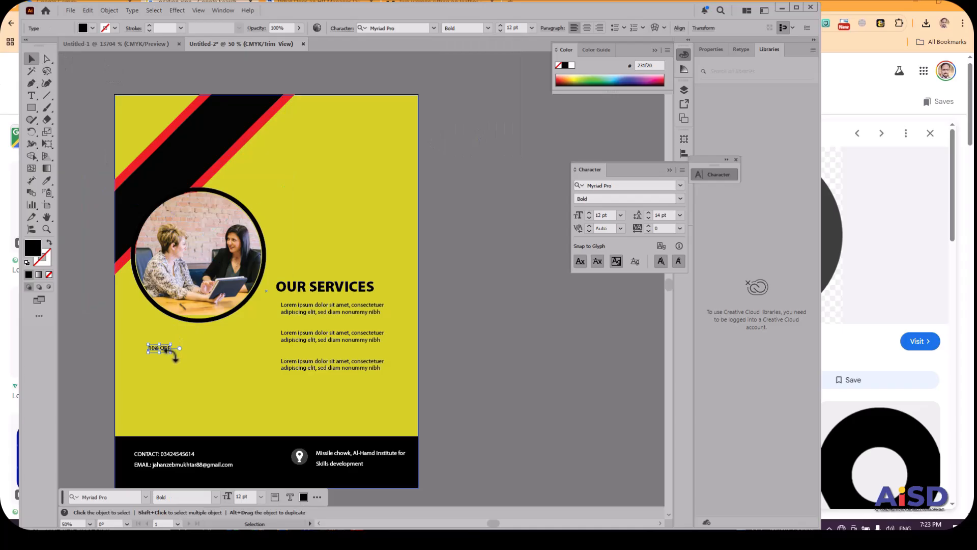
left_click_drag(170, 350, 352, 448)
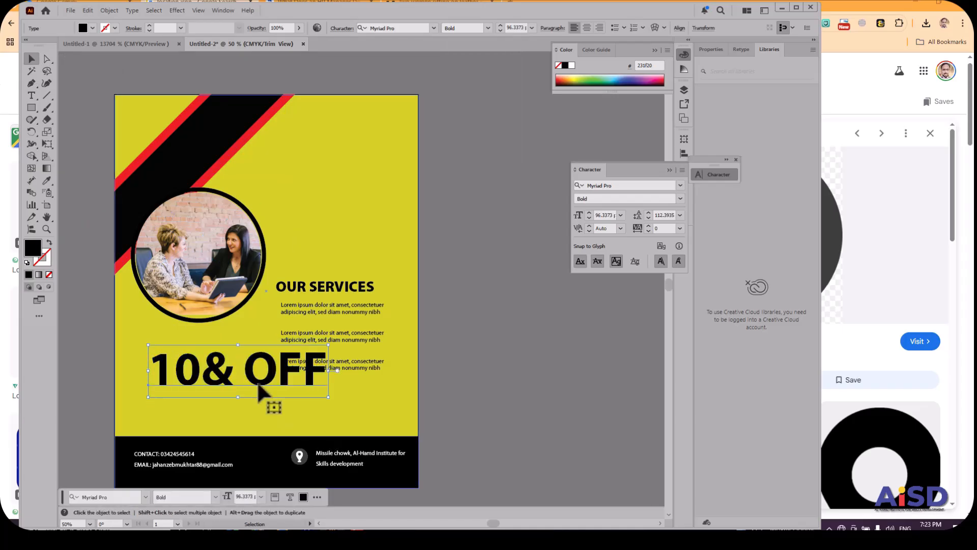
left_click_drag(260, 390, 206, 367)
Replace the ampersand in the discount text with a percent sign so it reads "10% OFF".
double_click(233, 367)
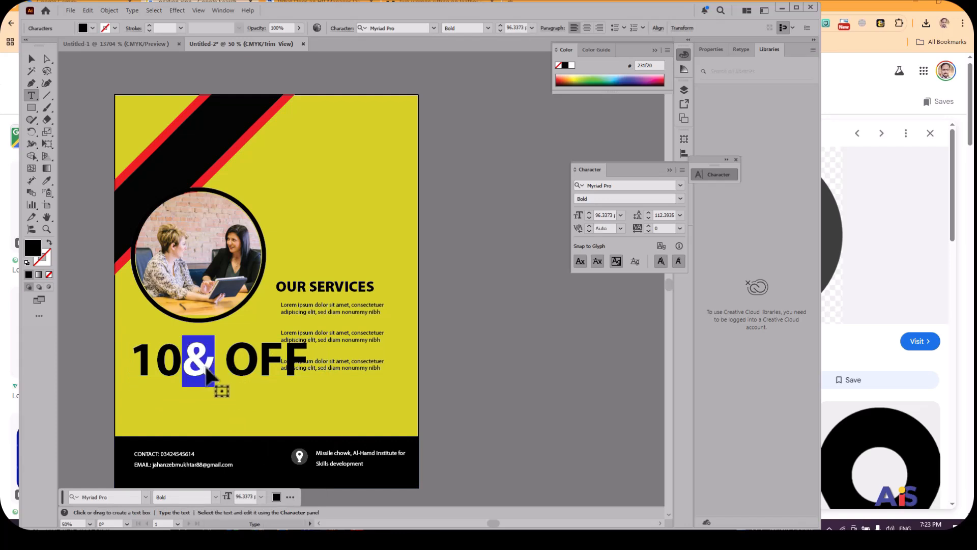
key("BackSpace")
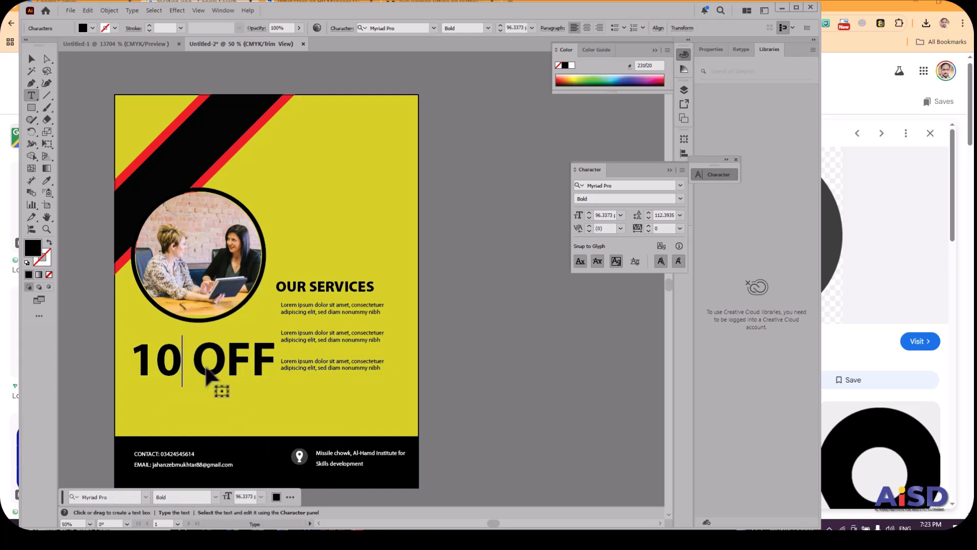
type("%")
Reduce the word OFF to 24 pt and delete it from the discount text, leaving only "10%".
left_click_drag(235, 369, 322, 396)
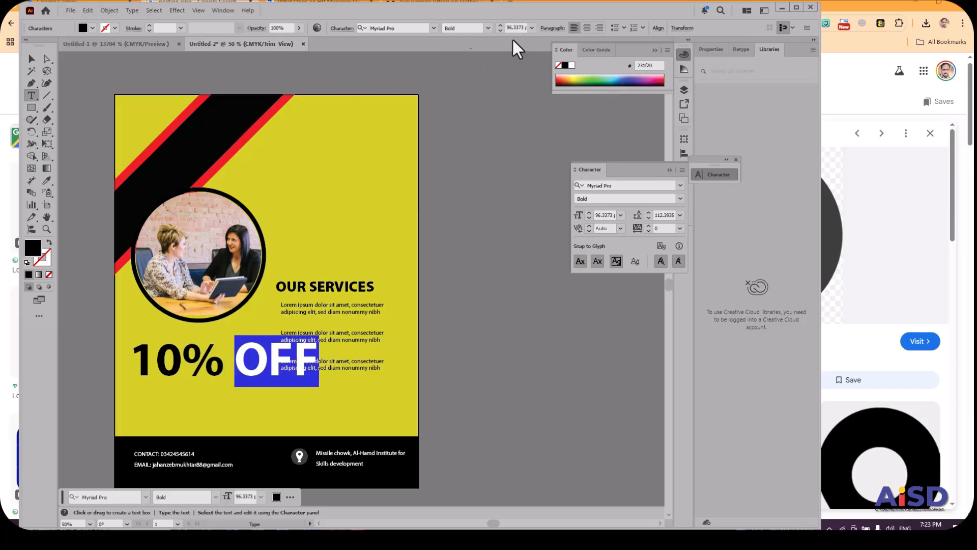
left_click(533, 30)
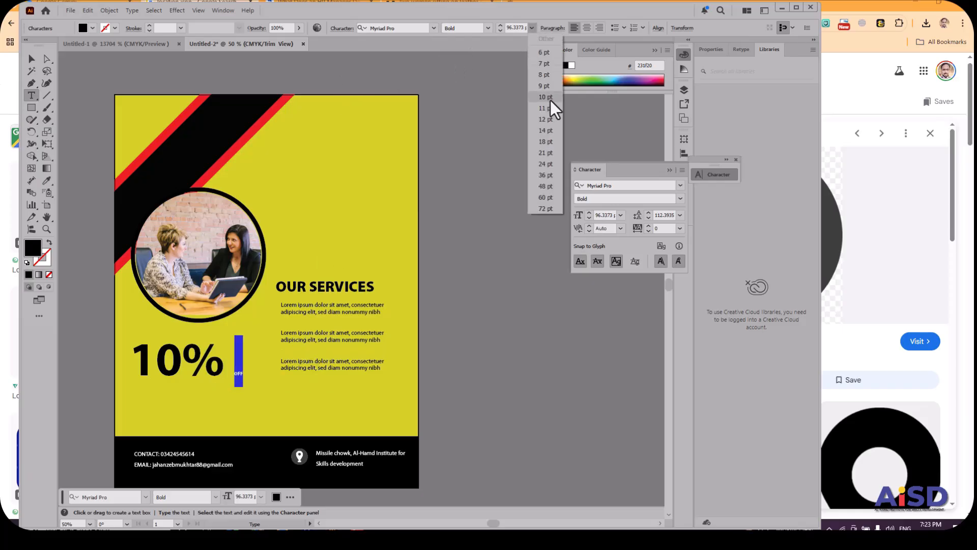
left_click(554, 168)
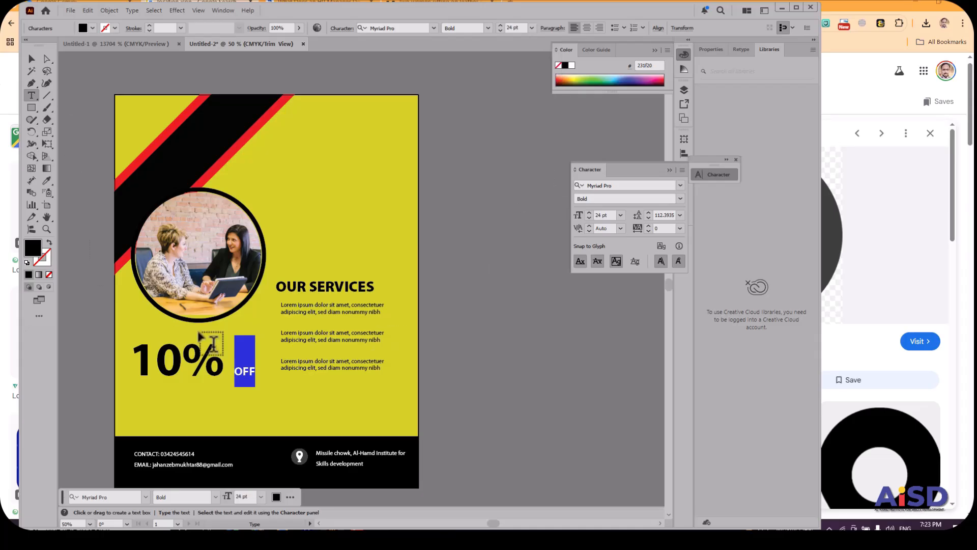
key("BackSpace")
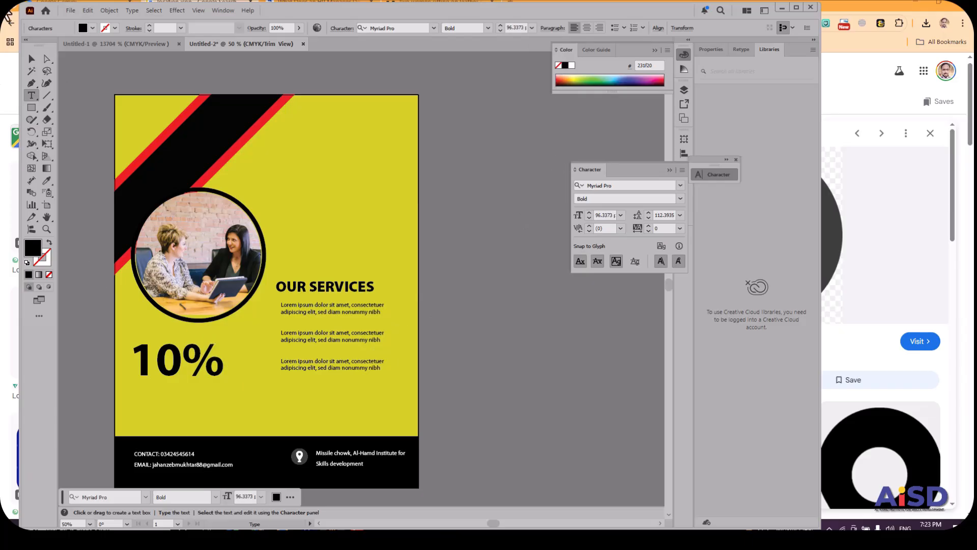
Move the "10%" text slightly up and right so it sits closer beneath the circular photo.
left_click(29, 60)
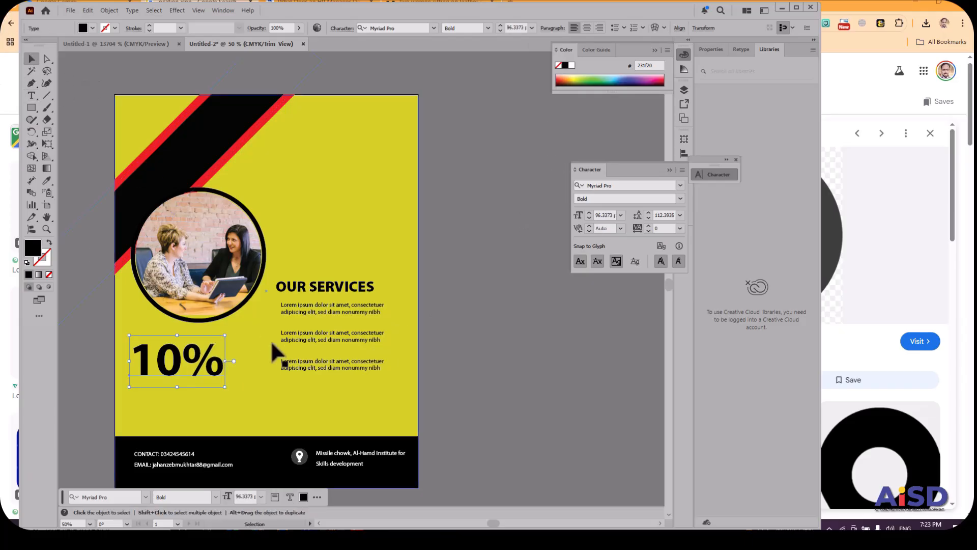
left_click(253, 356)
left_click_drag(176, 367, 185, 365)
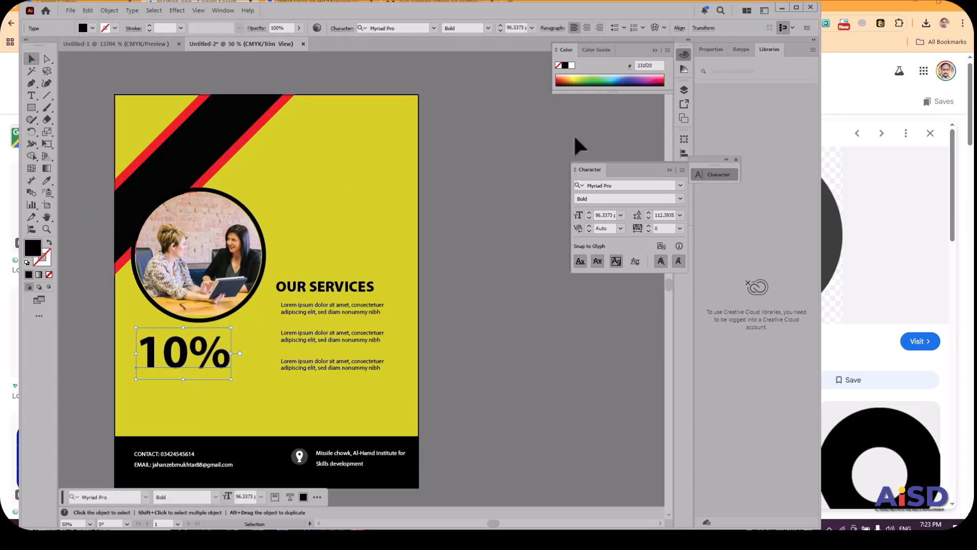
left_click(514, 180)
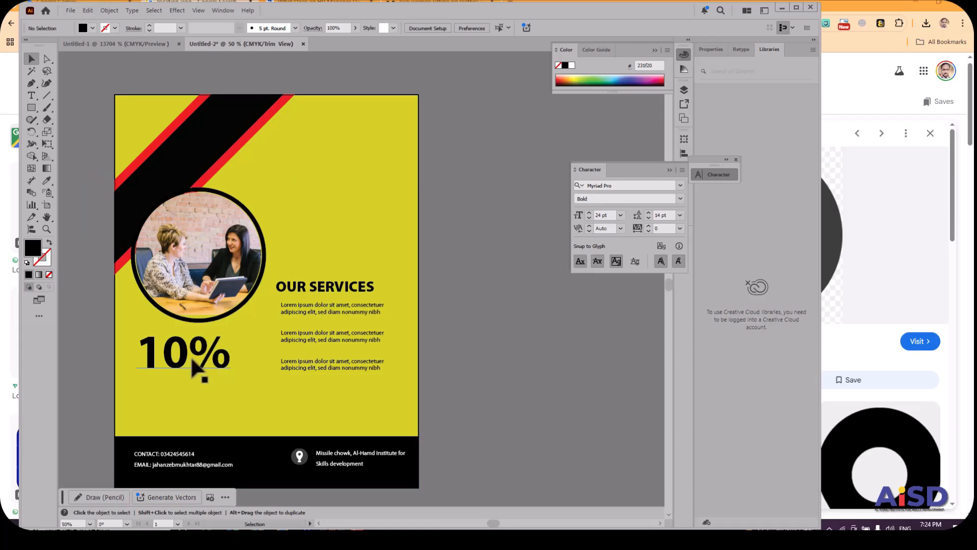
Add a separate "OFF" text in the empty yellow area above OUR SERVICES, styled Regular at 12 pt.
left_click(31, 95)
left_click(331, 201)
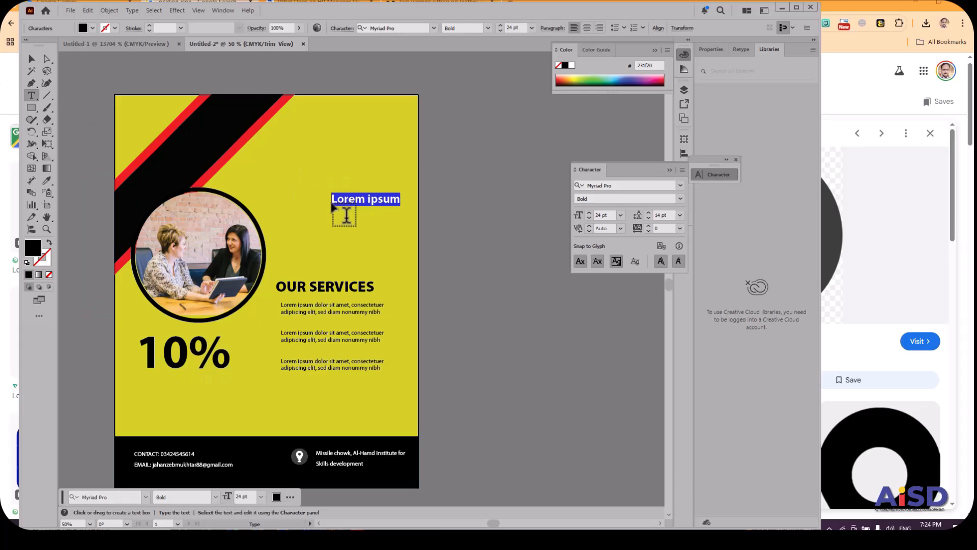
type("OFF")
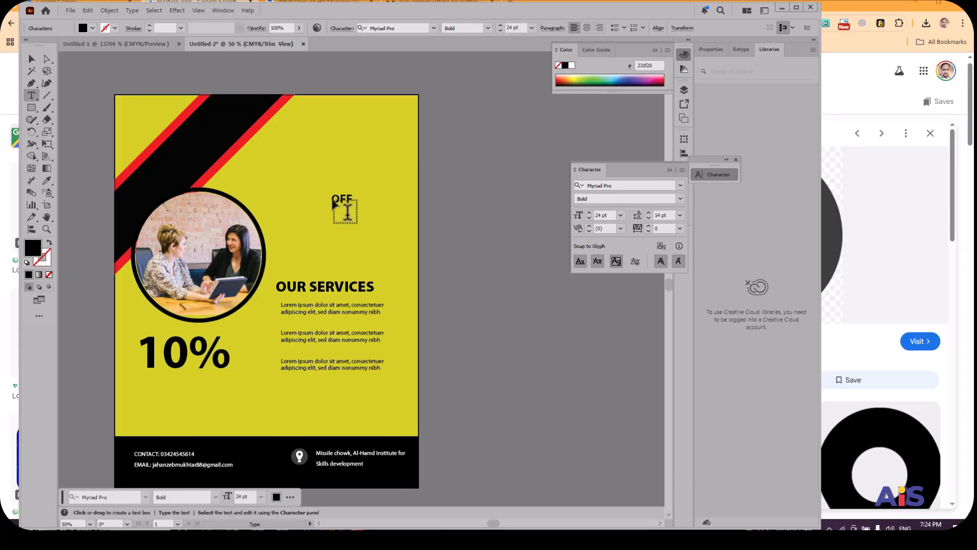
left_click_drag(332, 199, 352, 201)
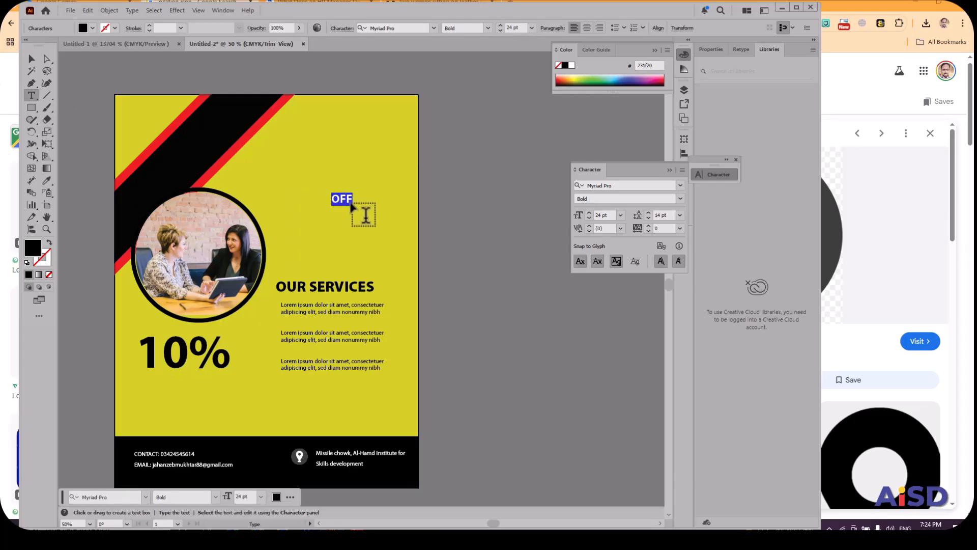
left_click(488, 28)
left_click(466, 95)
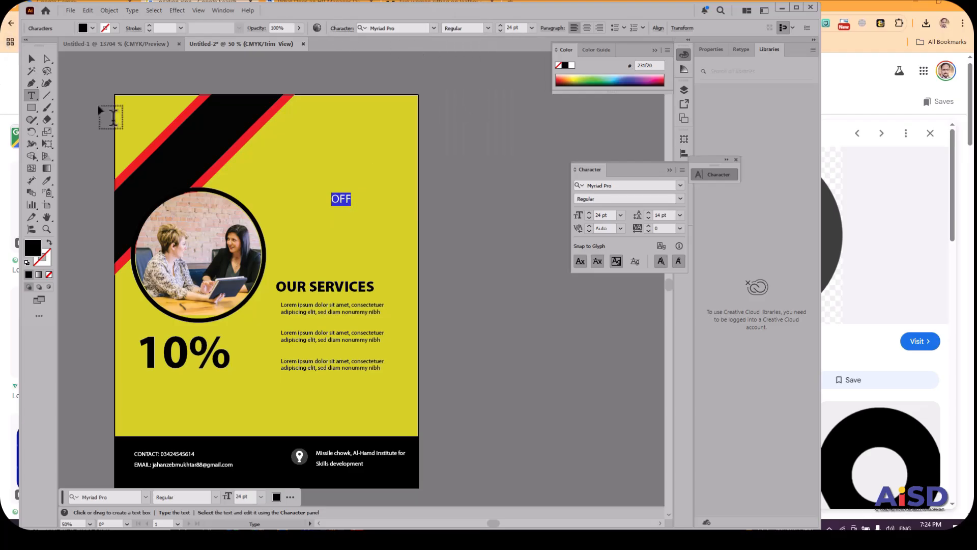
left_click(532, 29)
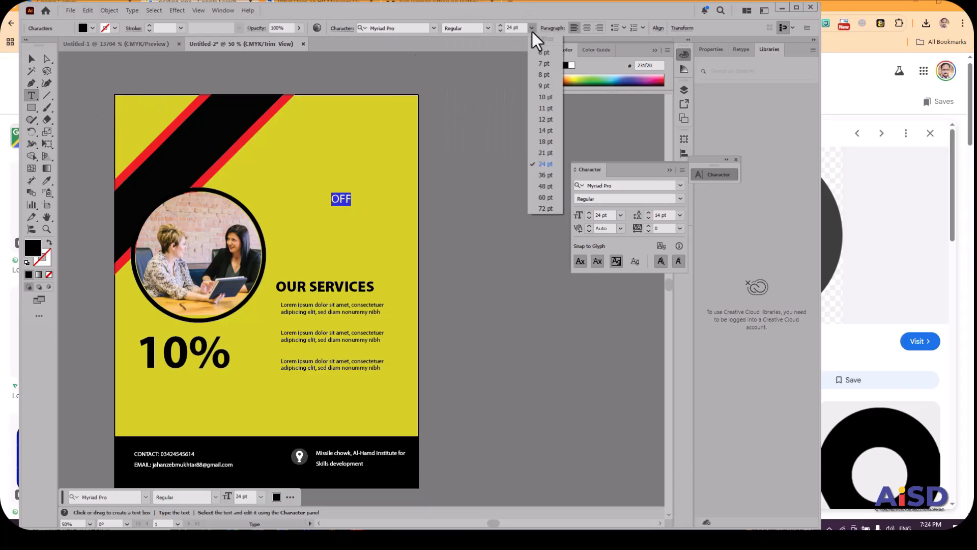
left_click(548, 119)
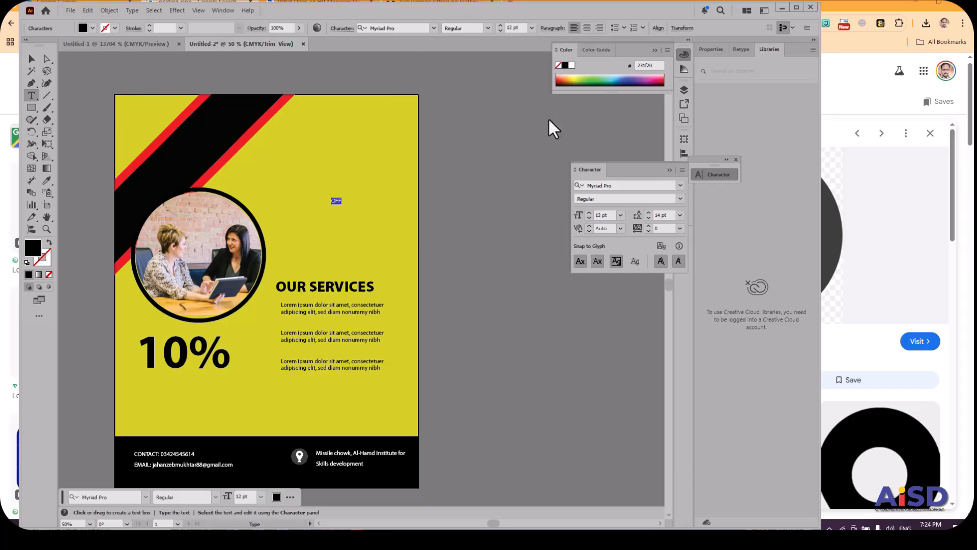
Move the small "OFF" text down next to the upper right of the percent sign in "10%".
left_click(31, 60)
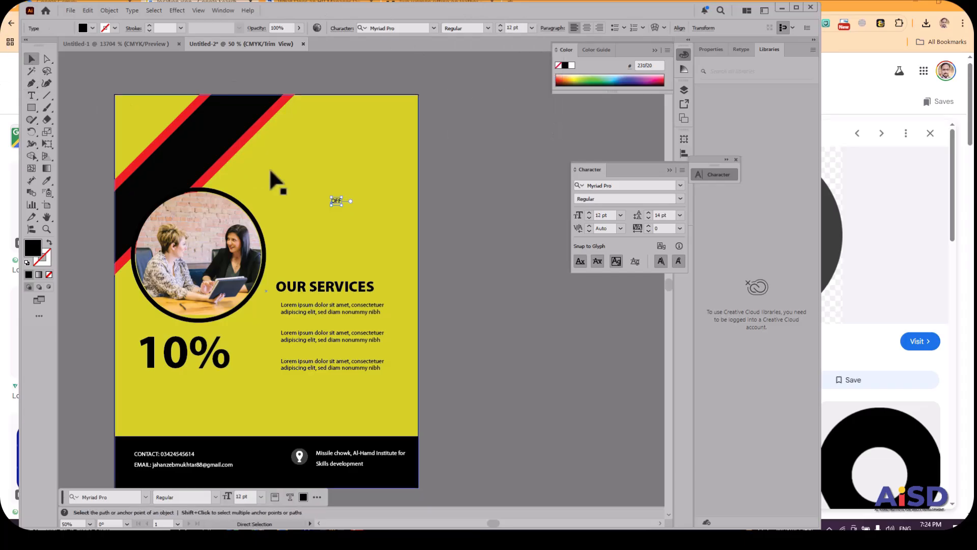
key("ctrl+equal")
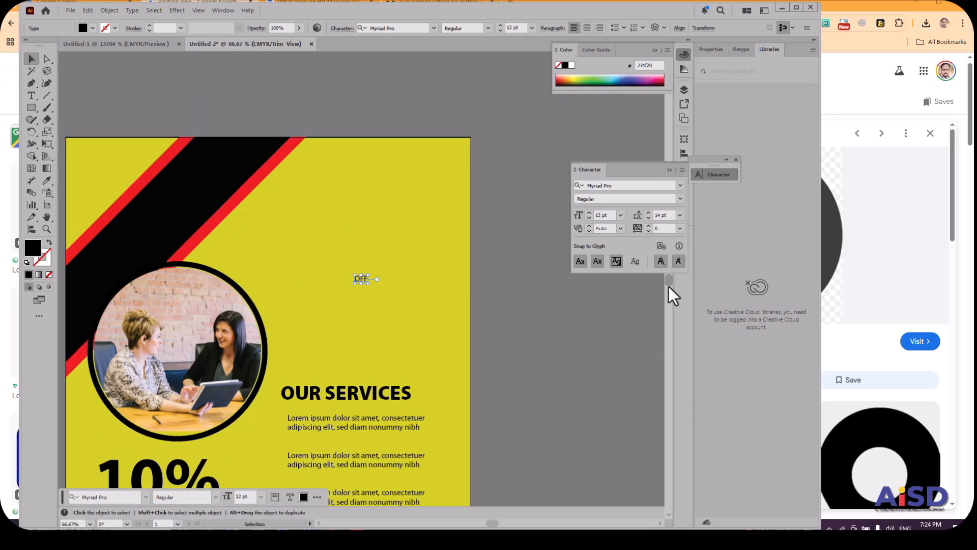
scroll(668, 286, "down", 2)
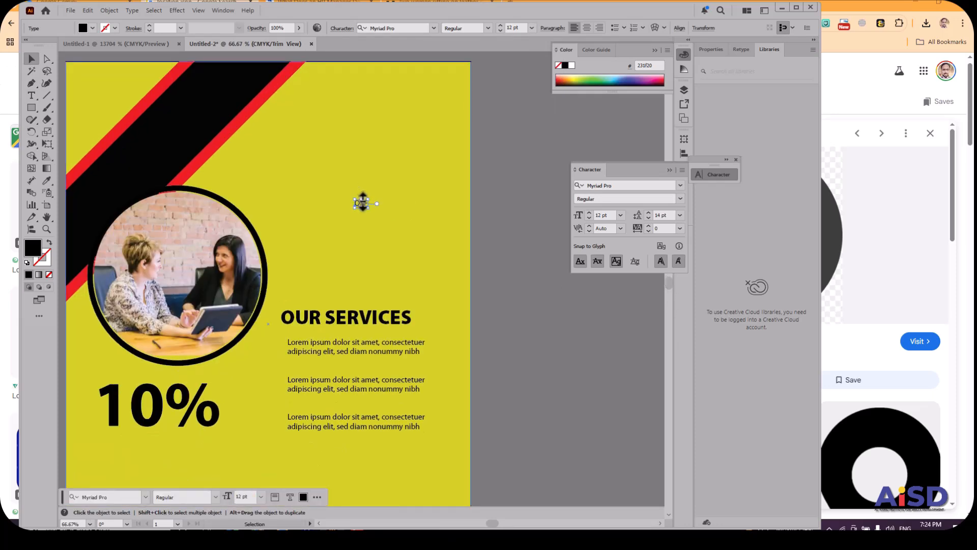
left_click_drag(359, 201, 216, 395)
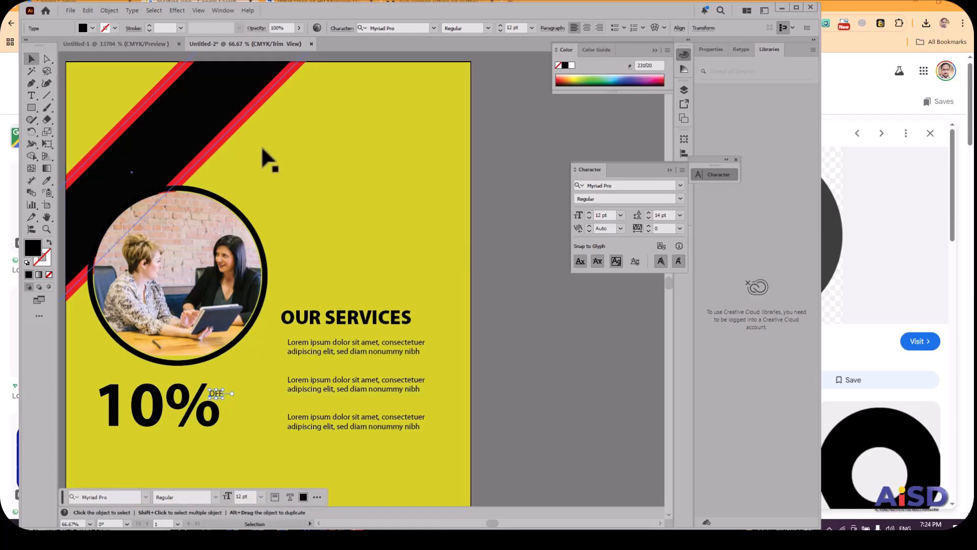
left_click(286, 151)
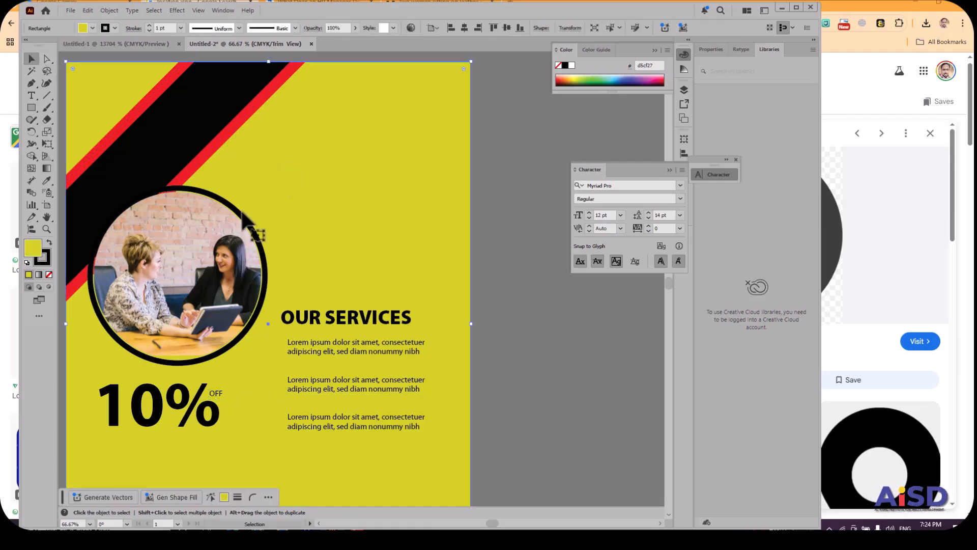
Select the large "10%" text beneath the circular photo.
key("ctrl+plus")
key("ctrl+minus")
key("ctrl+minus")
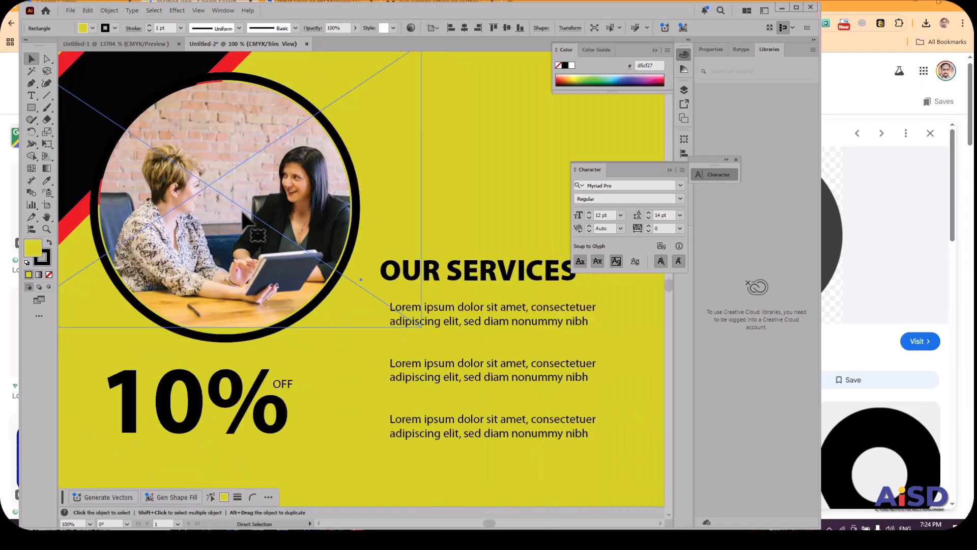
left_click(608, 365)
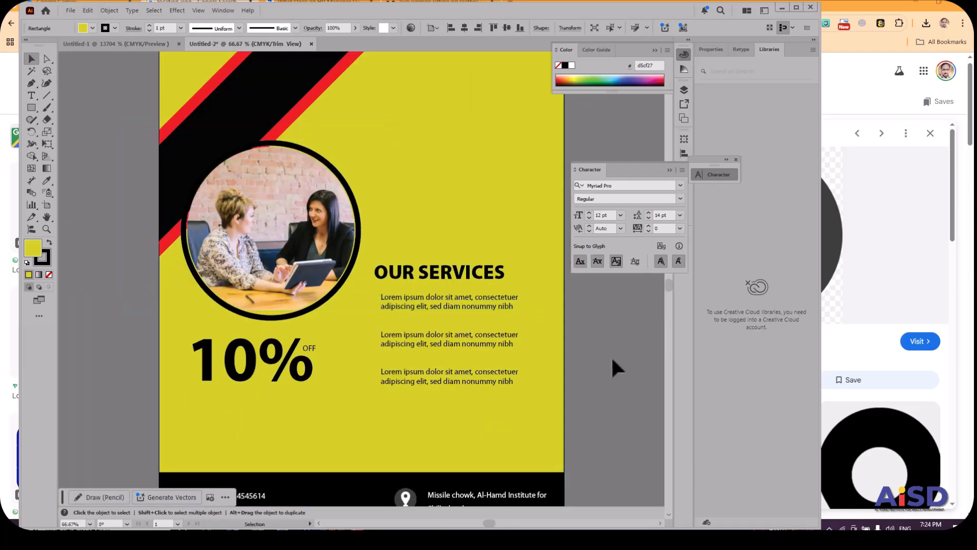
left_click(266, 372)
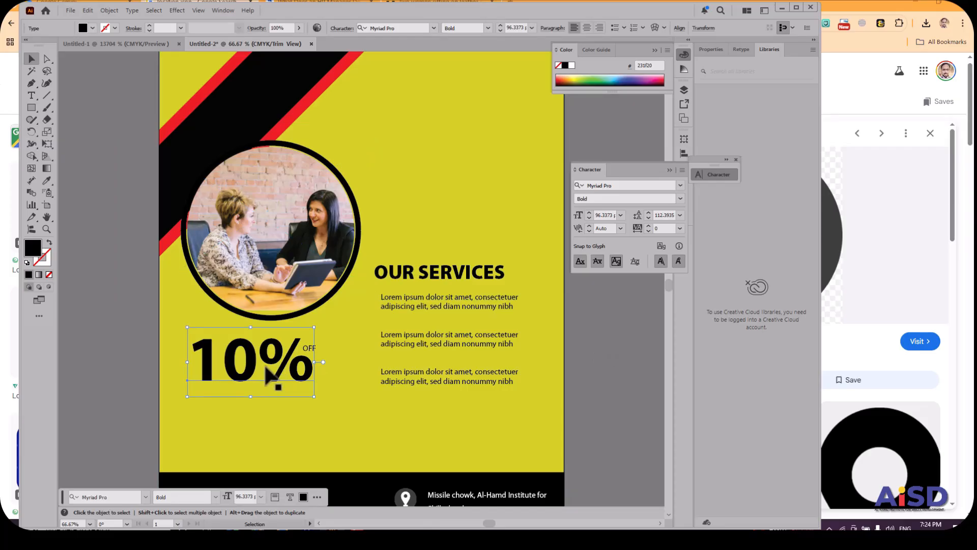
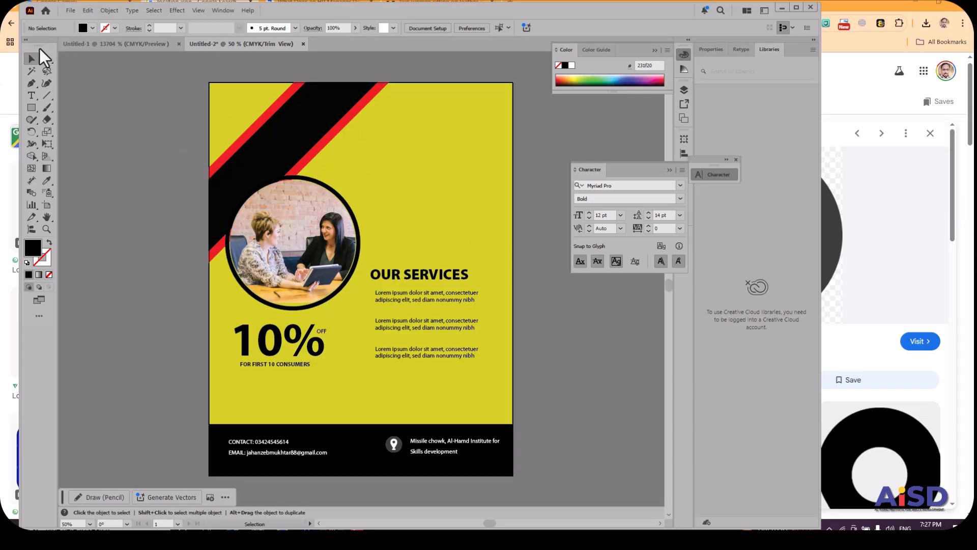
Delete all artwork from the poster artboard and collapse the Character panel.
left_click(226, 112)
key("ctrl+a")
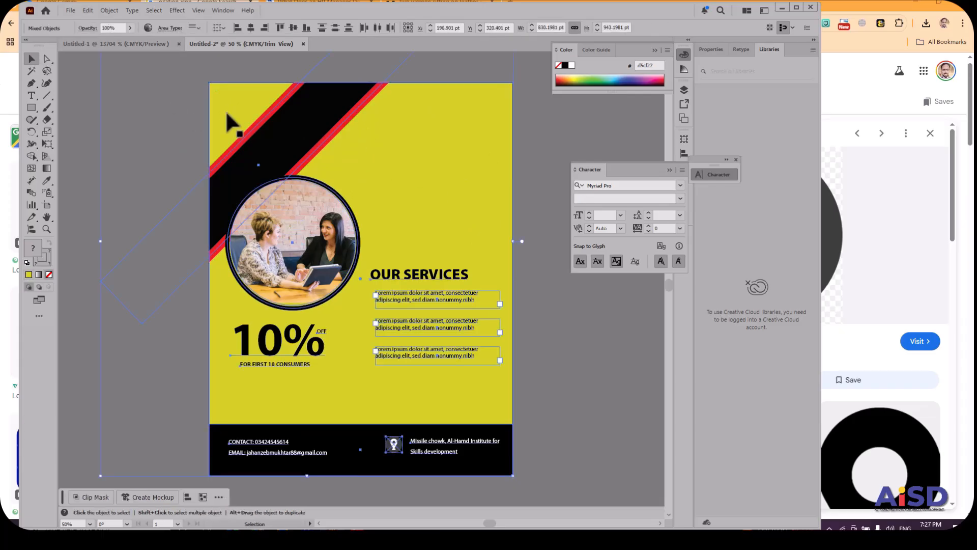
key("Delete")
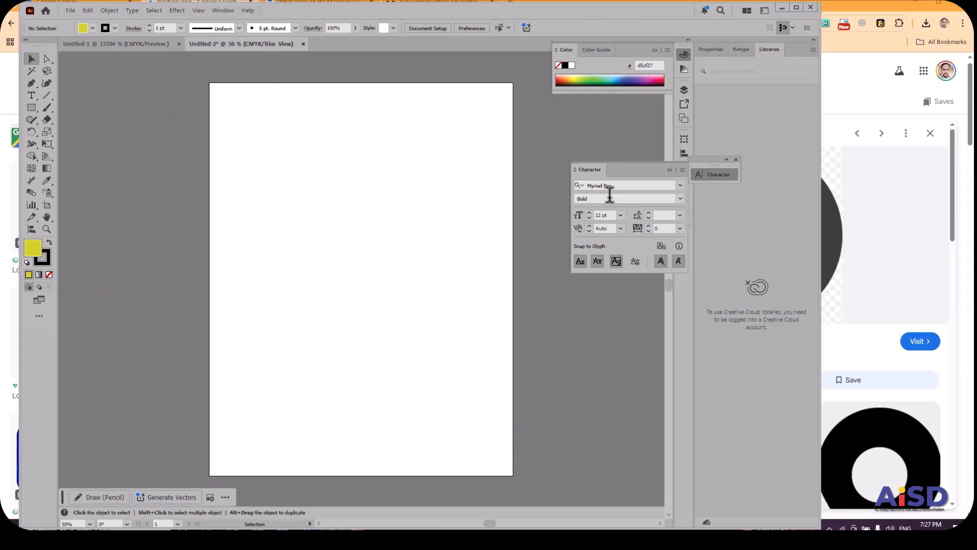
left_click(670, 171)
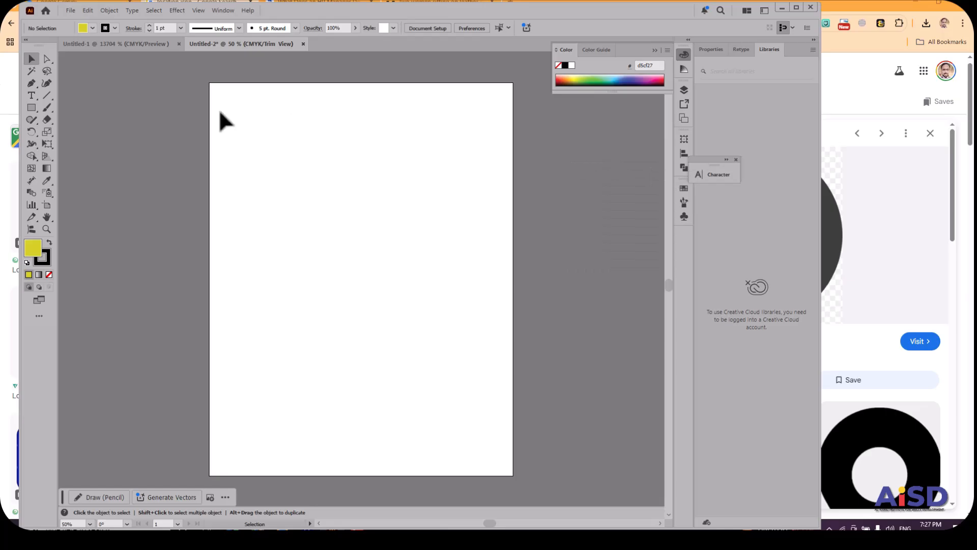
Add a person's first name in capitals as point text on the blank artboard and set its font to Impact.
left_click(31, 97)
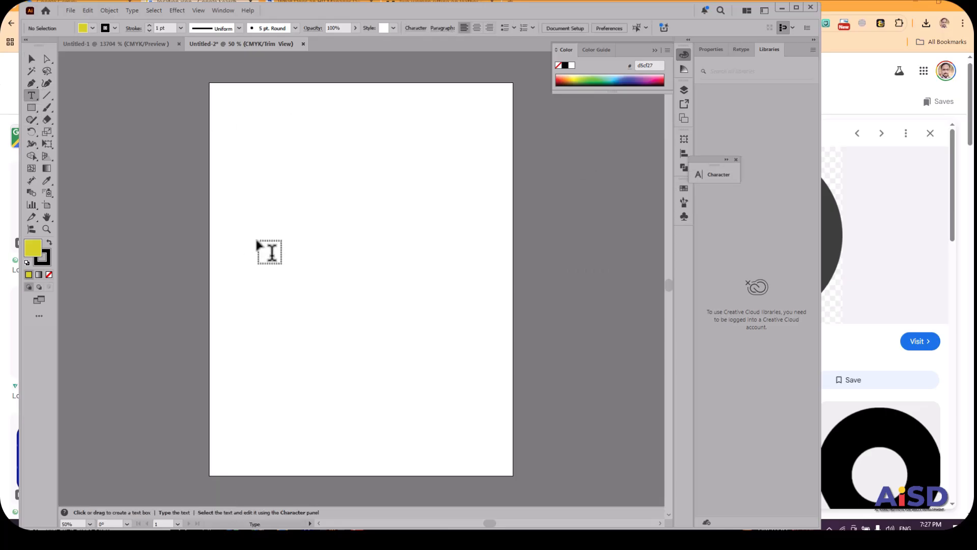
left_click(263, 227)
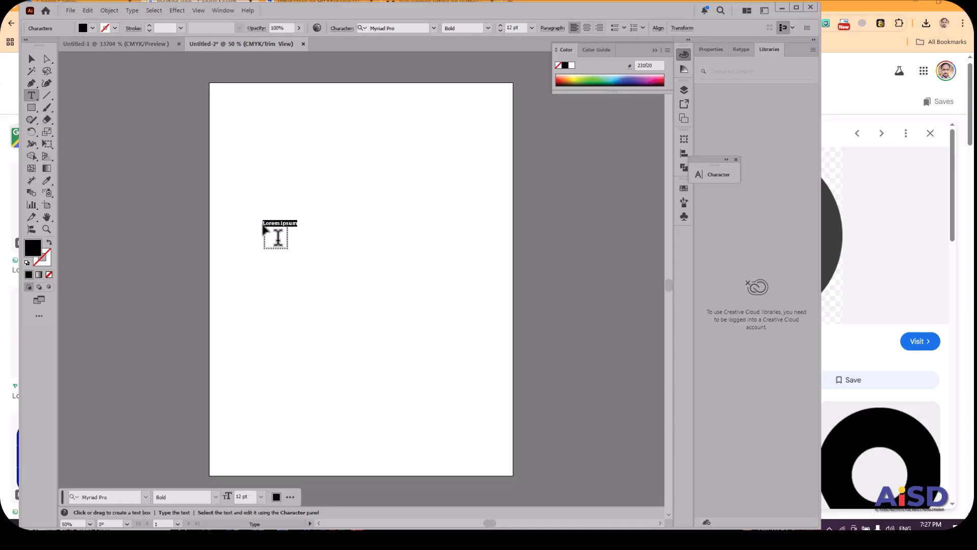
type("HASSAN")
double_click(271, 225)
left_click(435, 29)
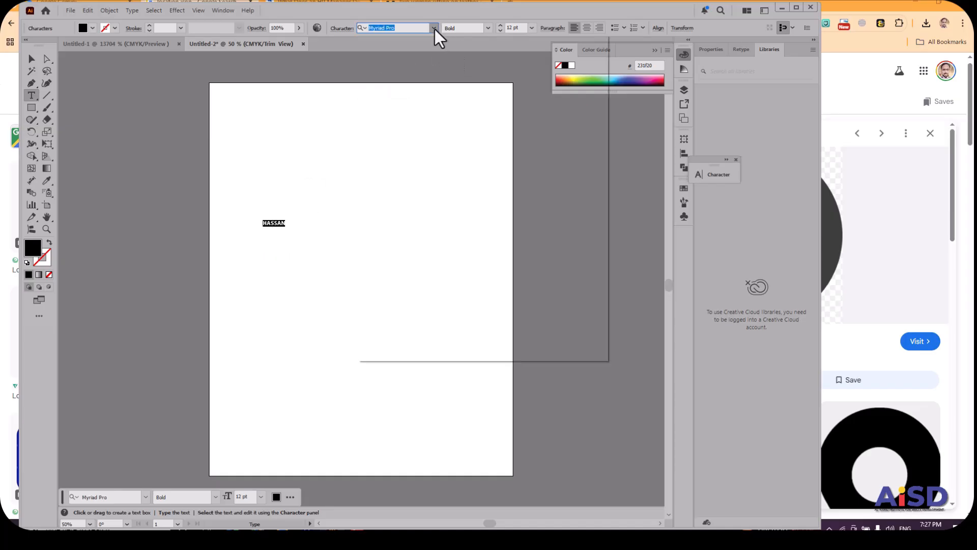
type("IMPA")
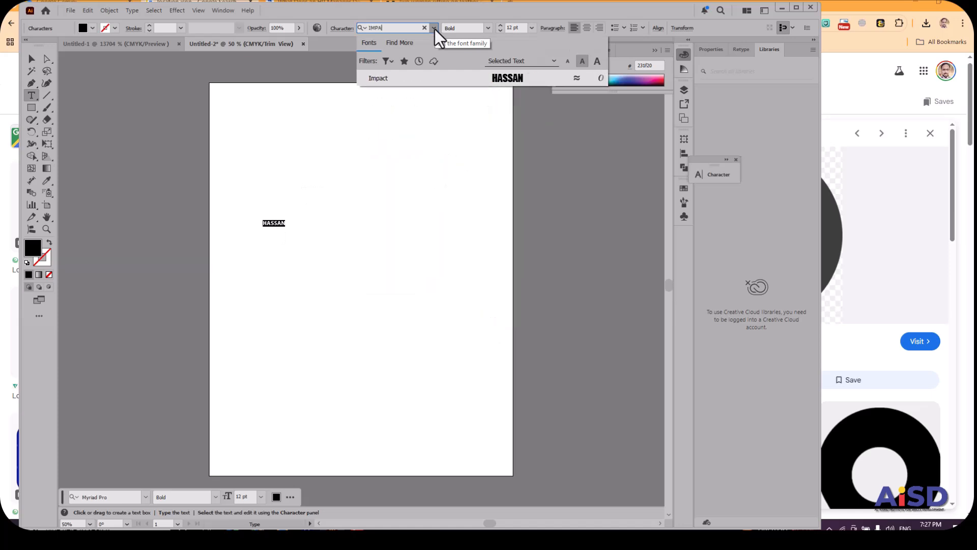
left_click(531, 80)
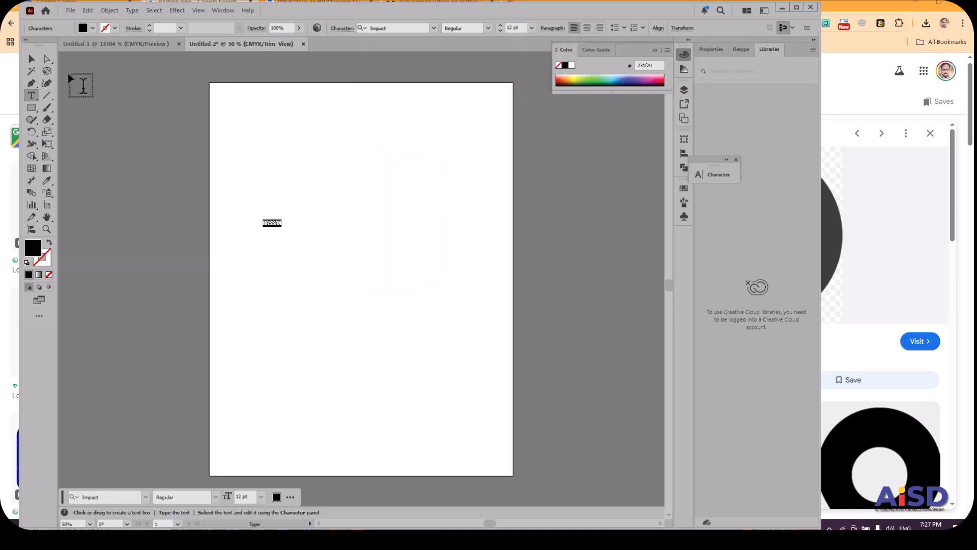
Scale the name text up to about 121 pt and move it to the lower middle of the artboard.
left_click(30, 59)
left_click_drag(284, 232, 475, 344)
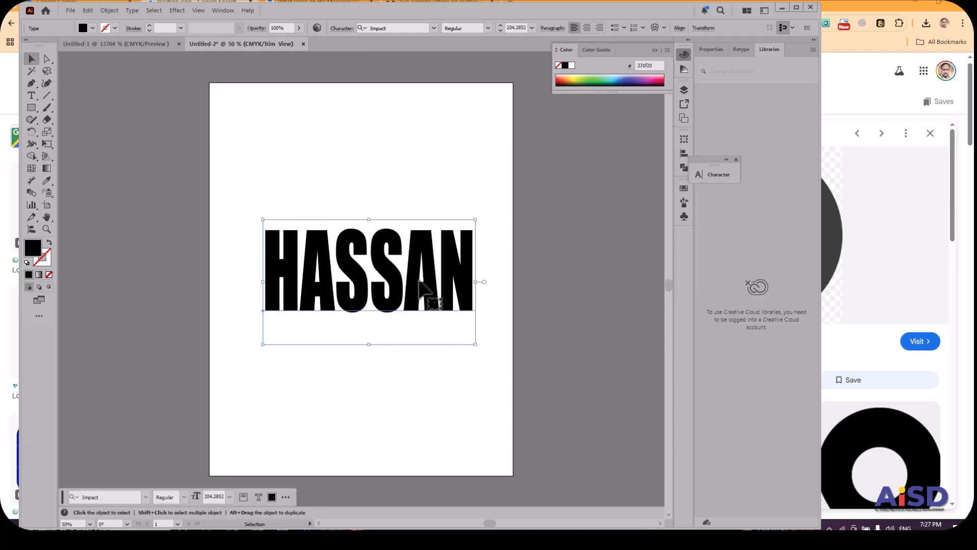
key("ctrl+z")
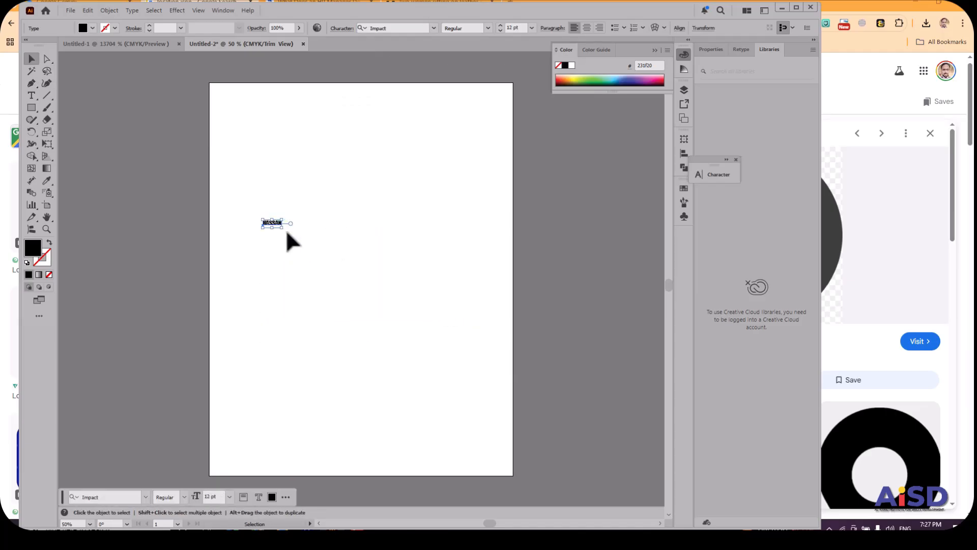
left_click_drag(281, 228, 453, 324)
left_click_drag(415, 273, 424, 354)
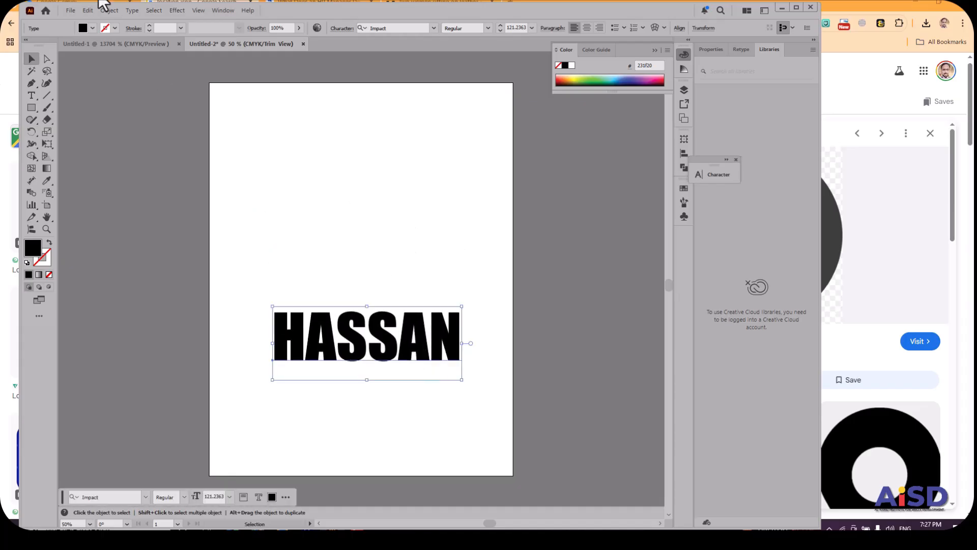
Place the vegetables image from Downloads above the name text, at about 449 by 310 pt.
left_click(71, 11)
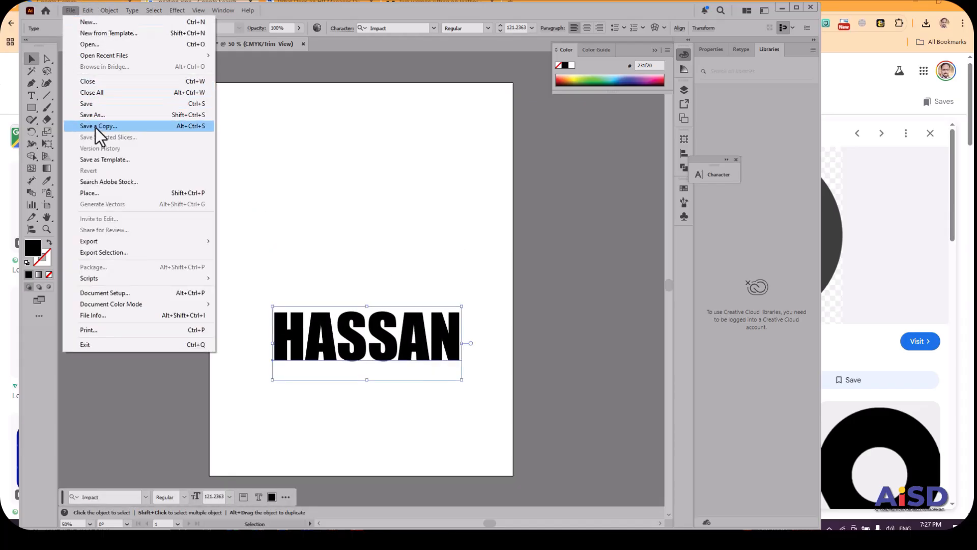
left_click(95, 192)
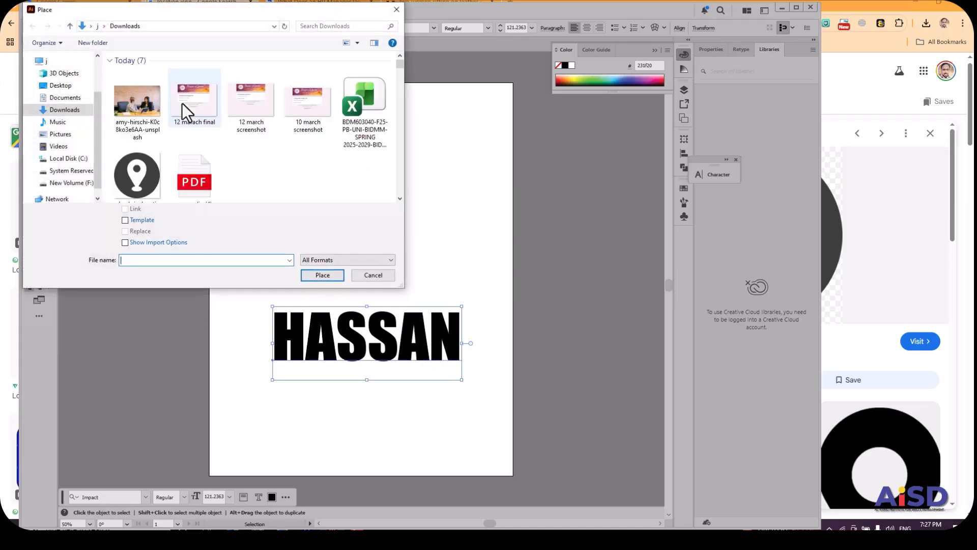
left_click(347, 89)
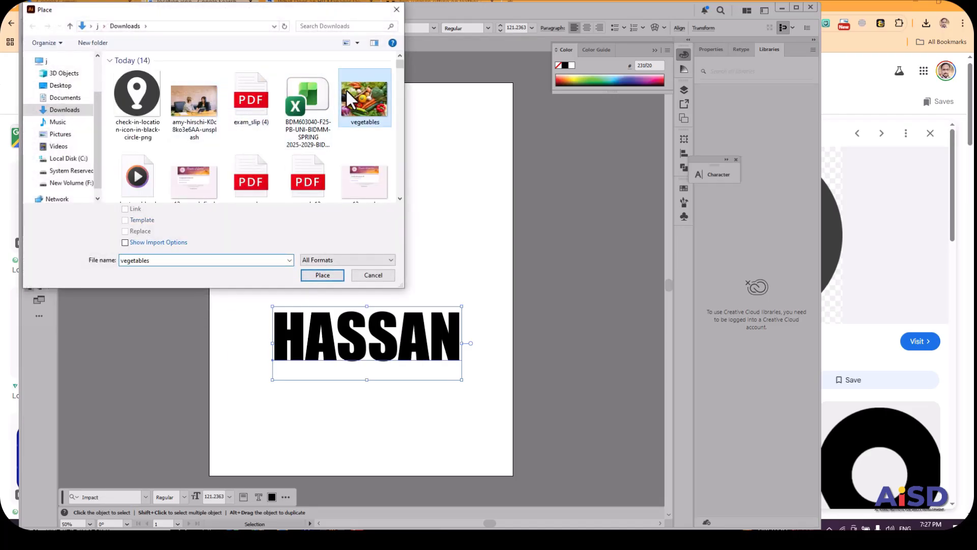
left_click(333, 279)
left_click_drag(252, 141, 475, 294)
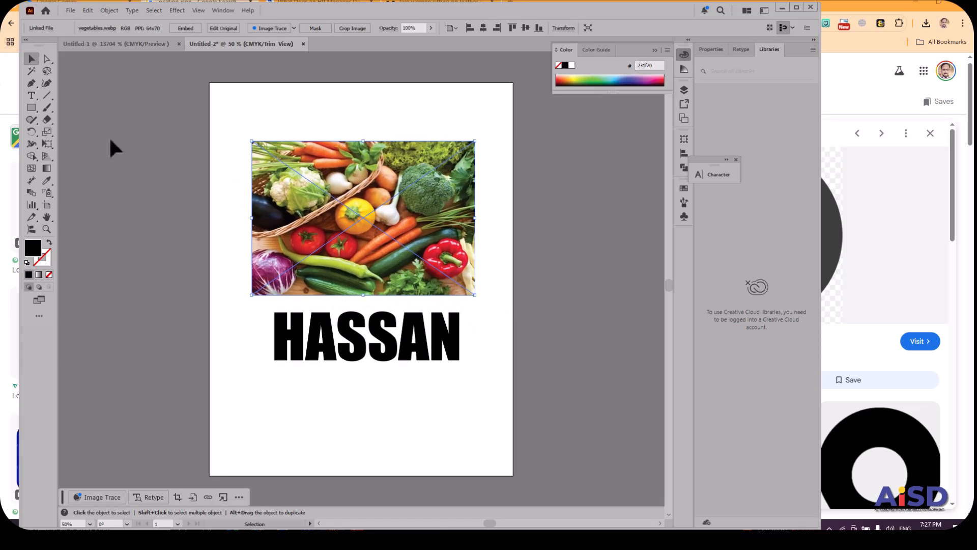
left_click(335, 359)
mouse_move(335, 359)
left_mouse_down()
mouse_move(334, 262)
mouse_move(333, 353)
left_mouse_up()
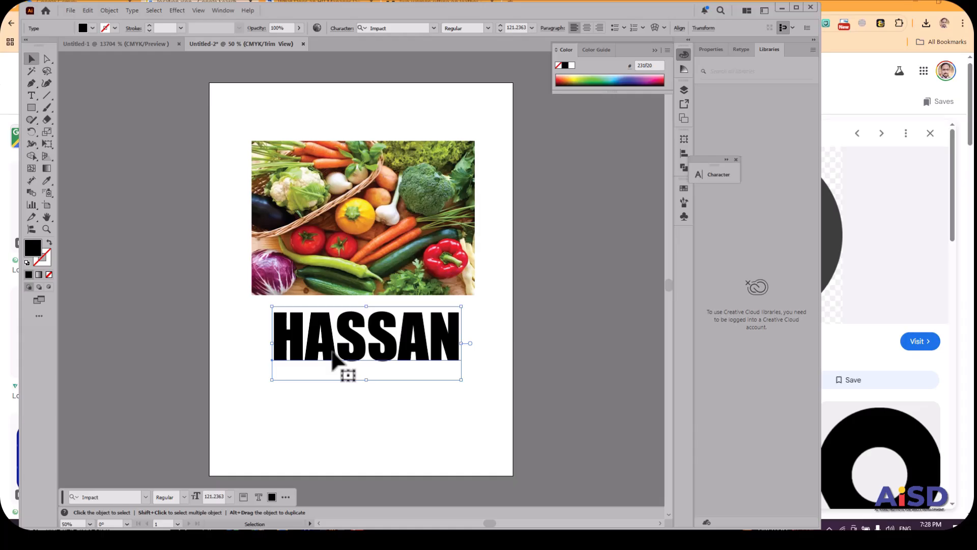
left_click(31, 108)
mouse_move(315, 173)
left_mouse_down()
mouse_move(397, 225)
mouse_move(412, 251)
left_mouse_up()
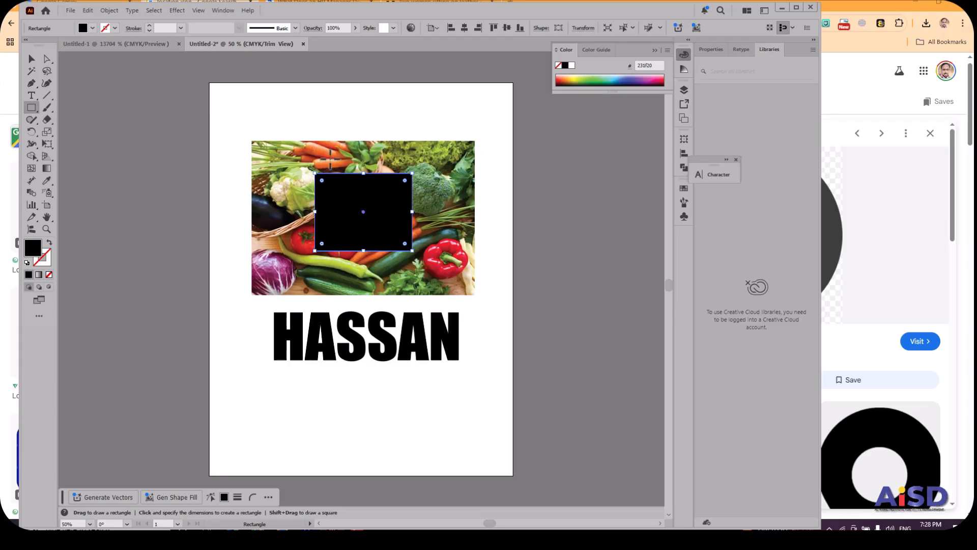
key("ctrl+z")
left_click(31, 58)
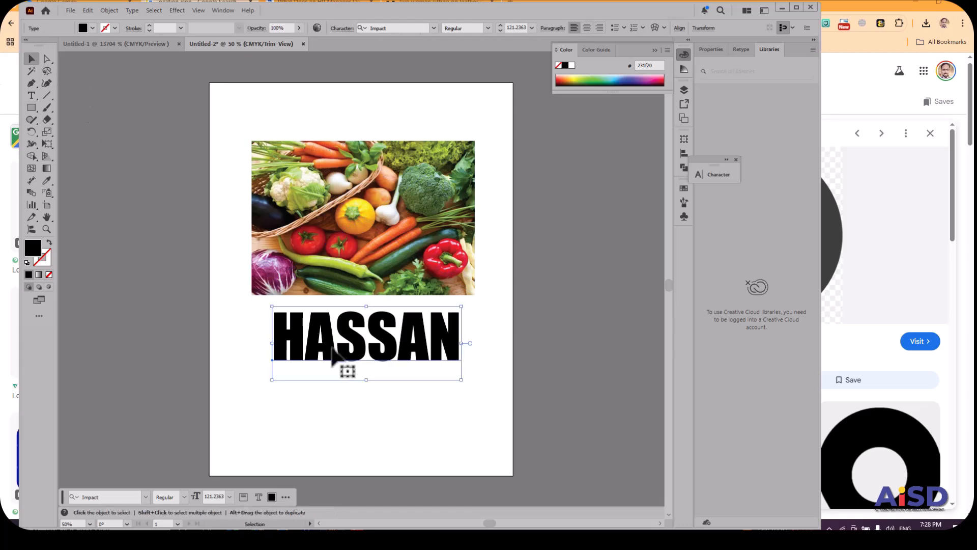
Move the name text over the middle of the vegetables image and bring it to the front.
left_click_drag(331, 352, 329, 244)
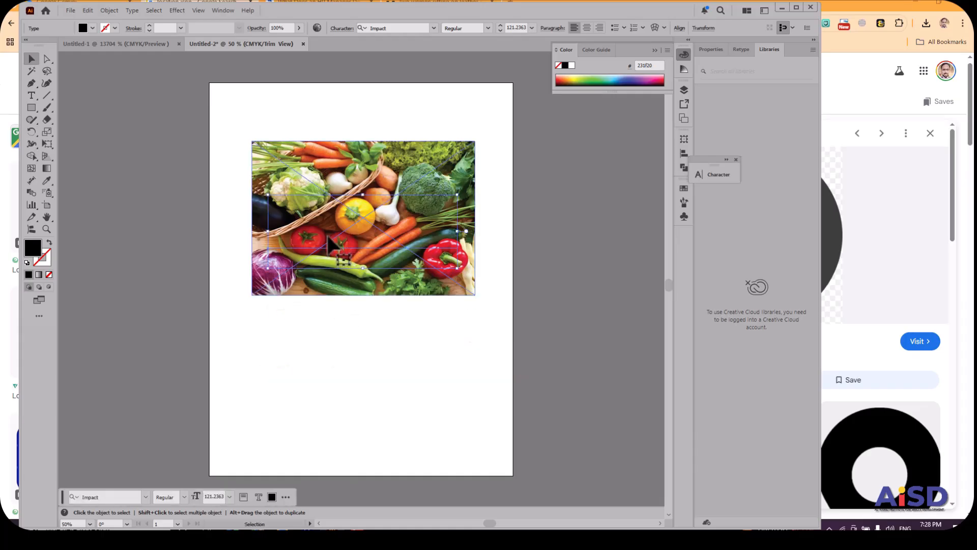
right_click(329, 243)
mouse_move(377, 468)
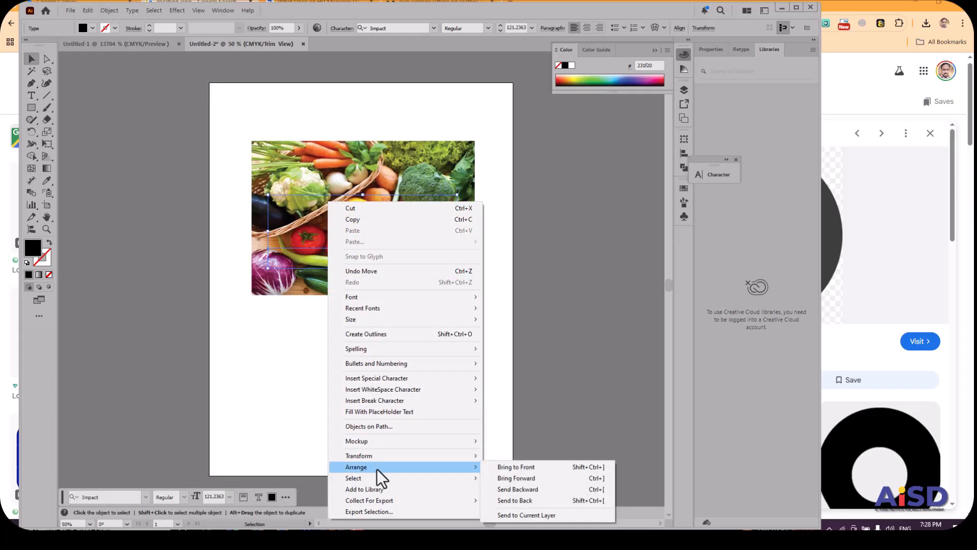
left_click(519, 467)
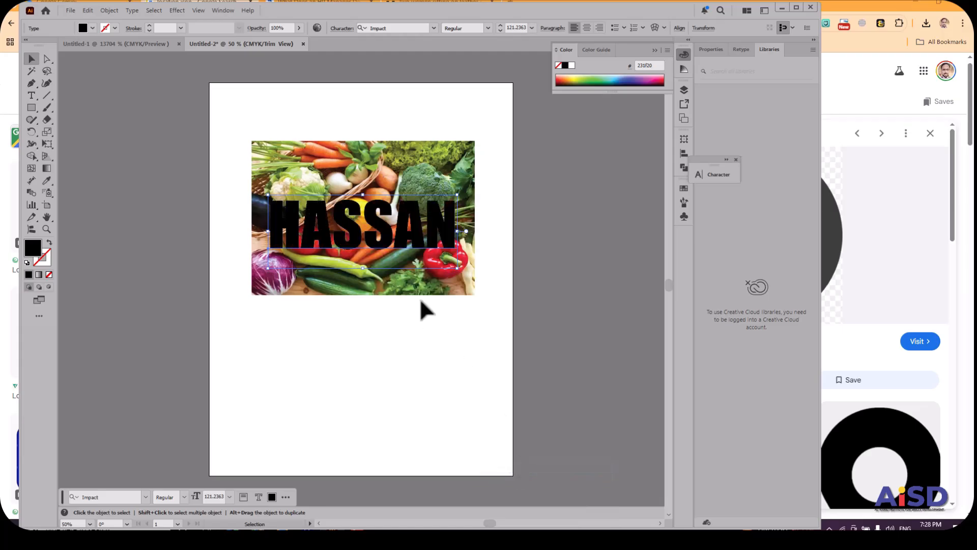
Make a clipping mask from the name text and the vegetables image.
left_click_drag(279, 116, 392, 349)
right_click(379, 249)
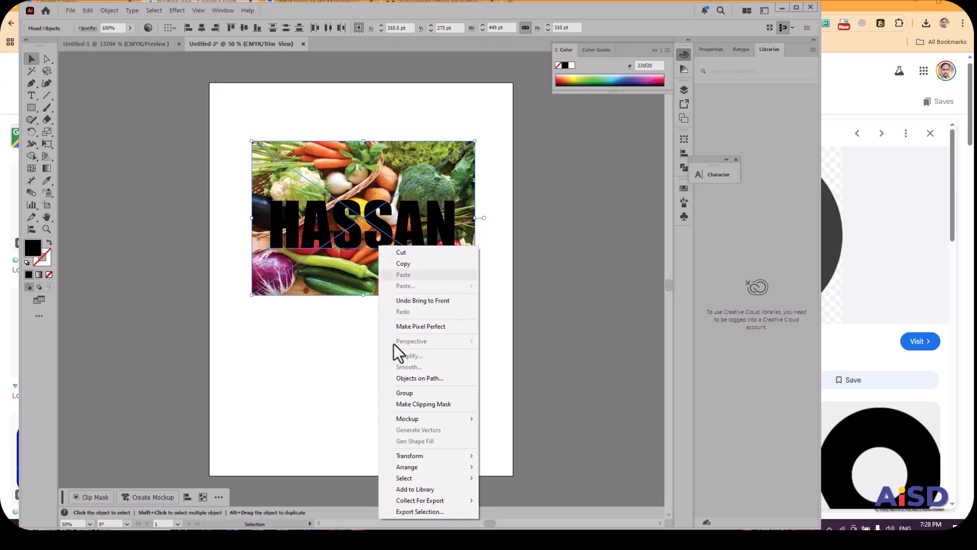
left_click(416, 404)
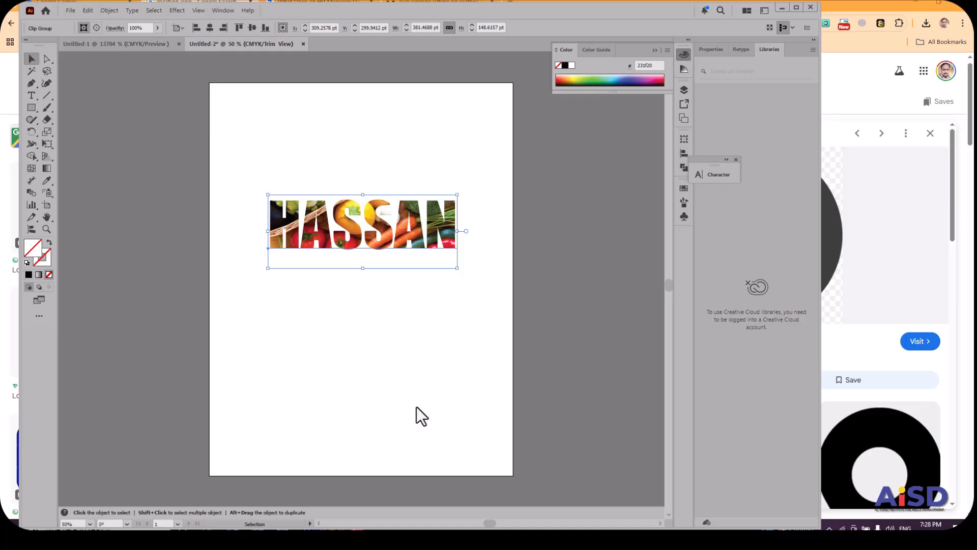
Isolate the clip group, shift the text mask slightly up and right over the image, and exit isolation.
double_click(385, 245)
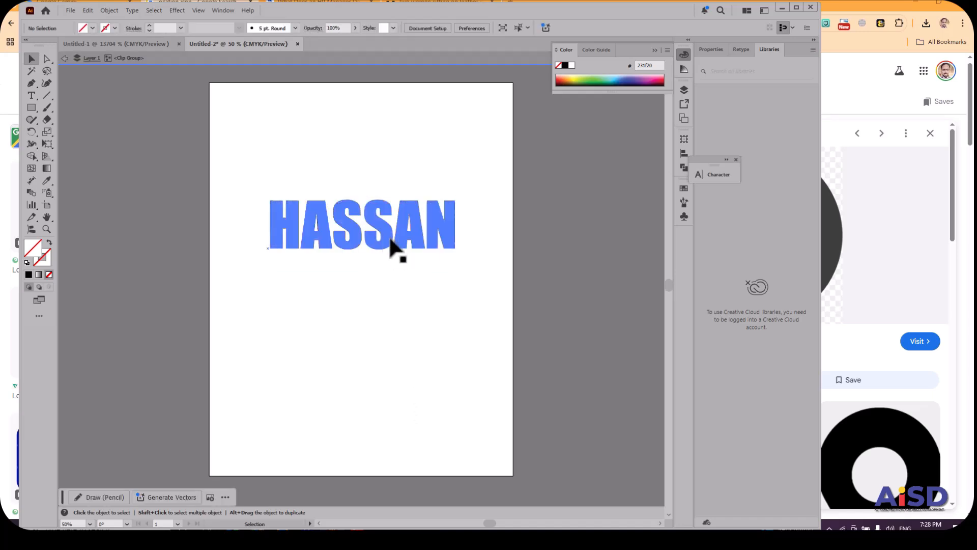
mouse_move(318, 235)
left_mouse_down()
mouse_move(349, 239)
mouse_move(306, 239)
mouse_move(305, 230)
mouse_move(355, 229)
mouse_move(331, 232)
left_mouse_up()
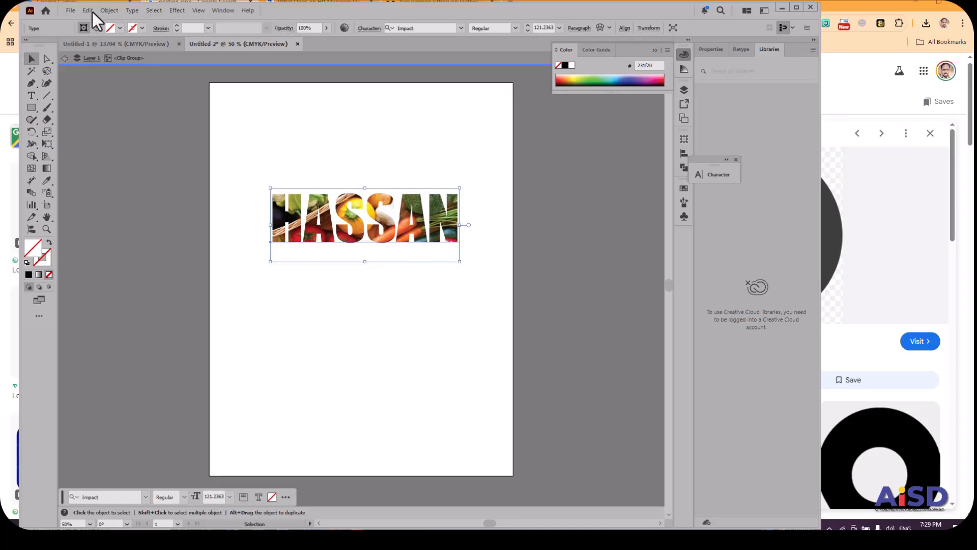
left_click(65, 58)
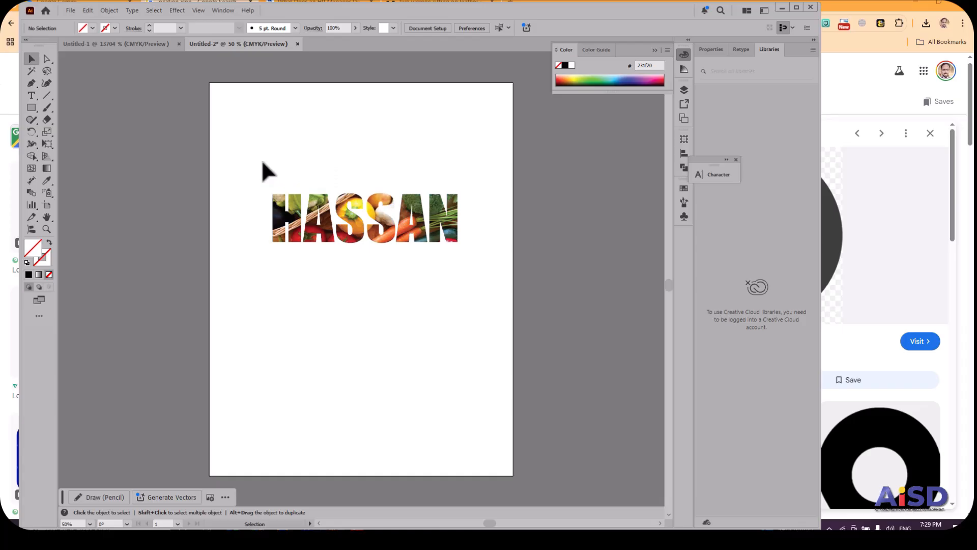
Release the clipping mask and move the vegetables image down below the name text.
left_click_drag(240, 166, 472, 290)
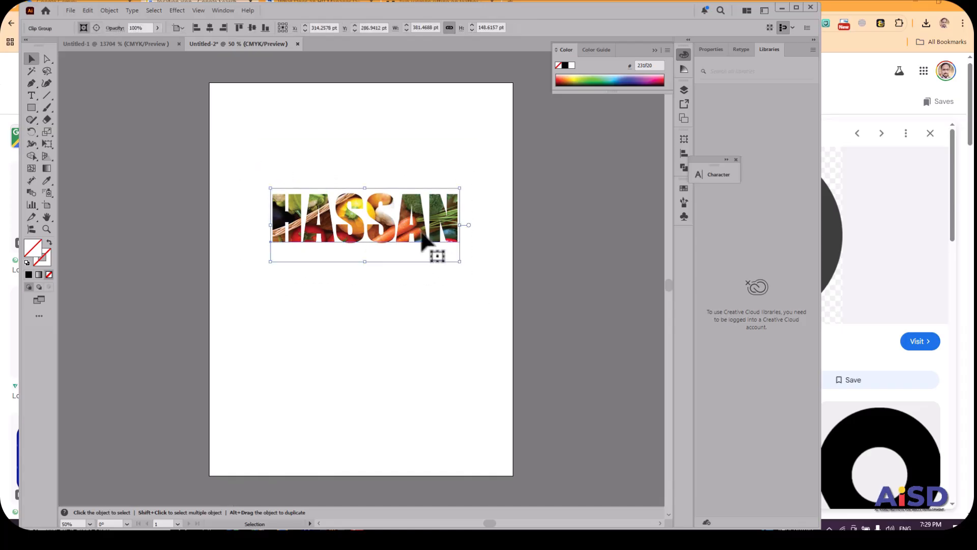
right_click(421, 233)
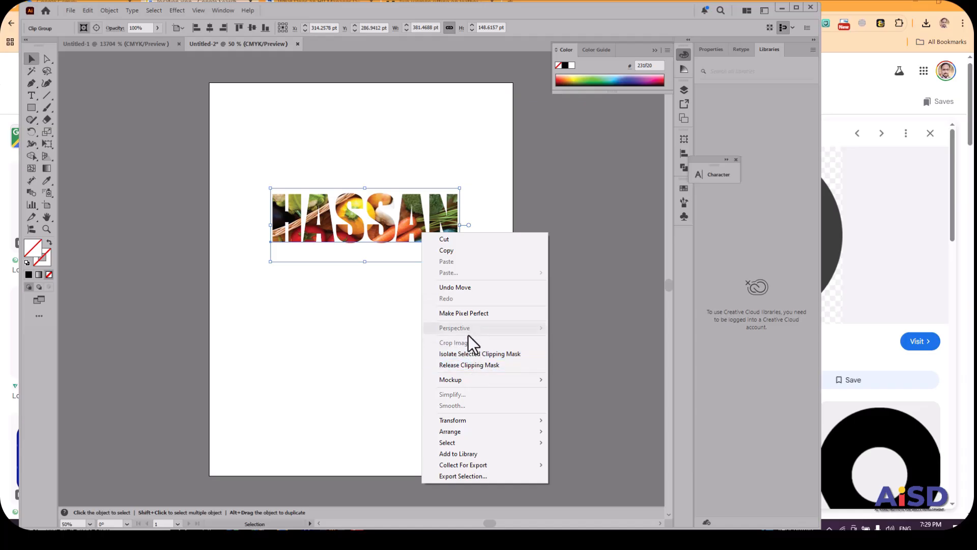
left_click(480, 365)
double_click(352, 150)
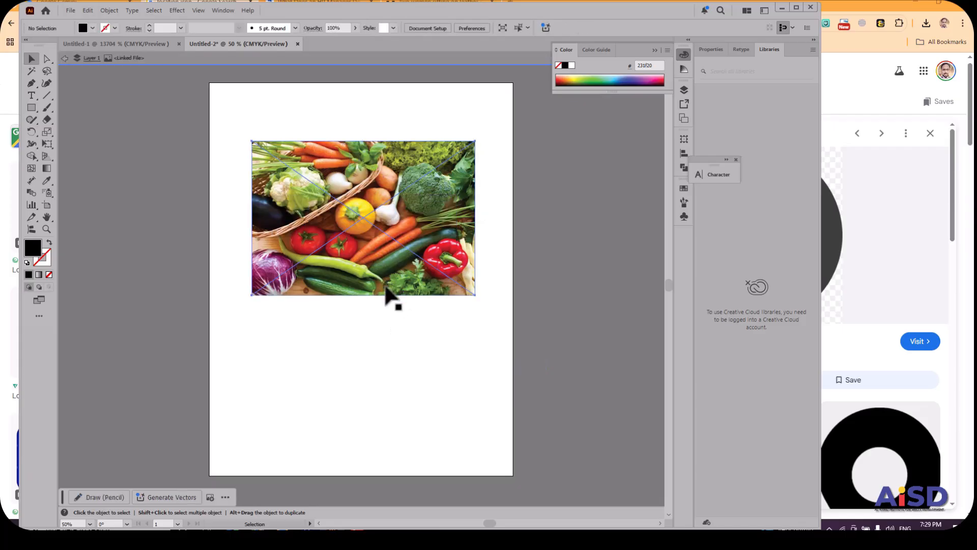
left_click_drag(390, 294, 381, 397)
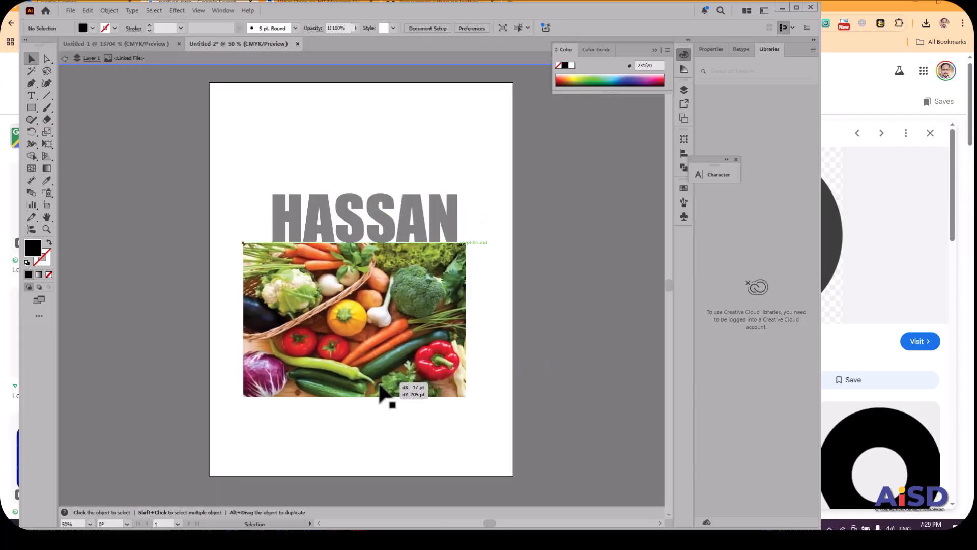
left_click(72, 58)
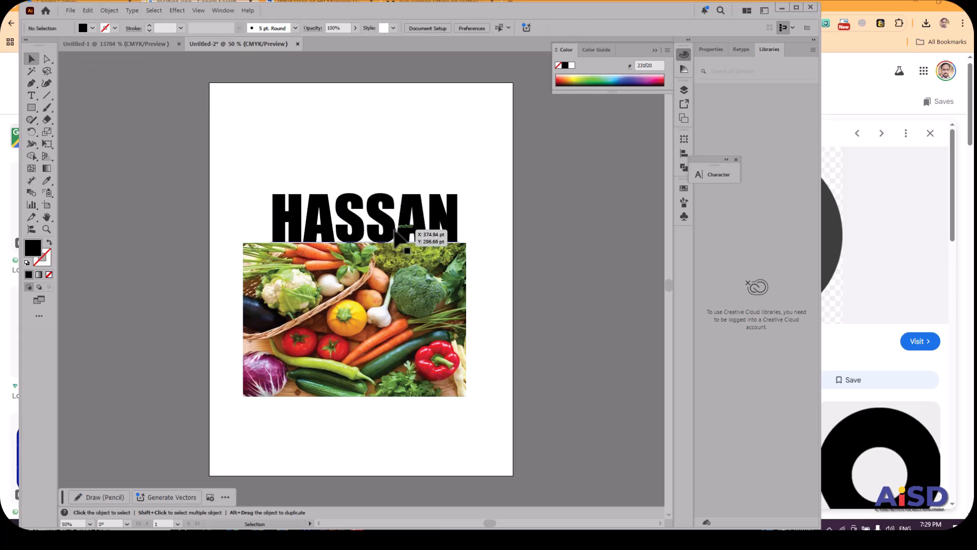
Move the name text further up, clear of the image, and convert it to outlines.
left_click_drag(395, 232, 382, 190)
right_click(381, 189)
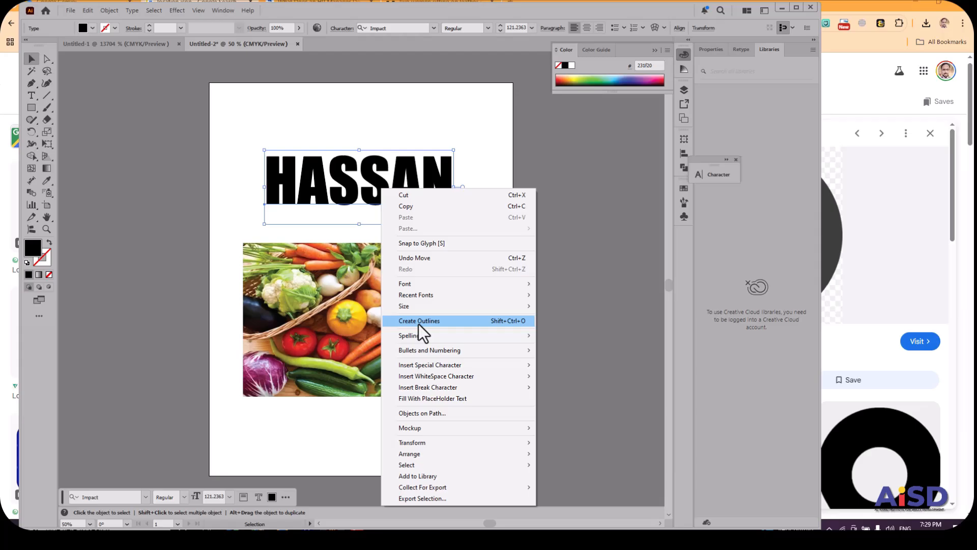
left_click(420, 322)
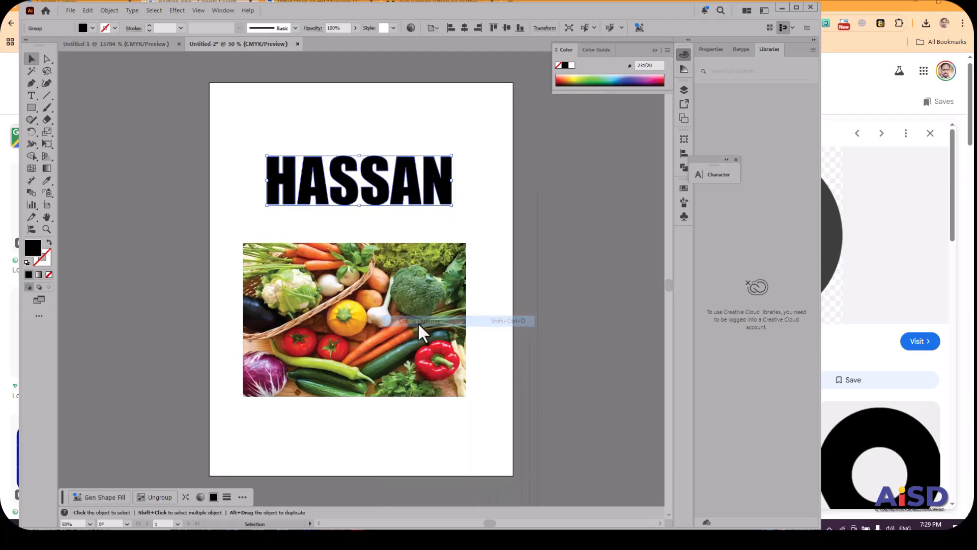
Ungroup the outlined letters and nudge the first "A" slightly above its neighbours.
right_click(290, 192)
left_click(330, 326)
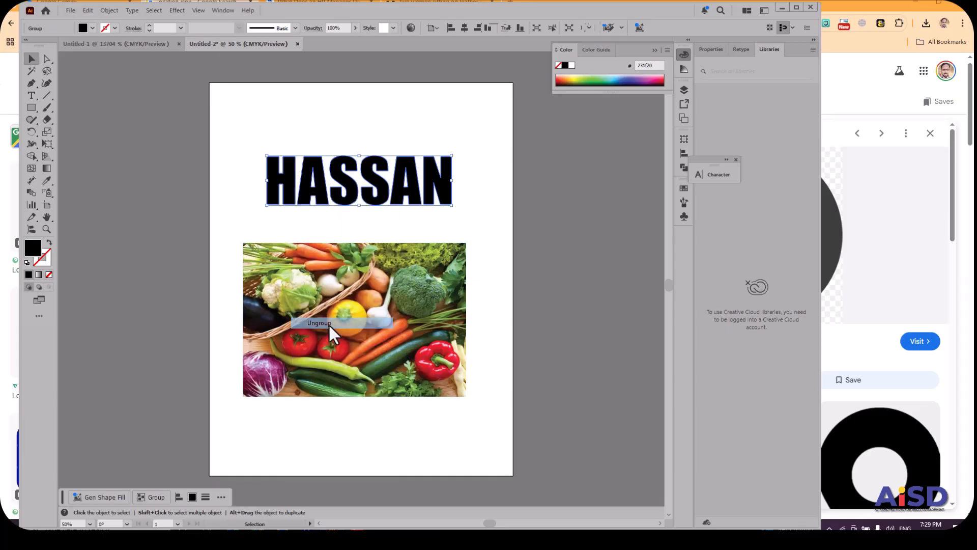
left_click(319, 183)
key("Up")
key("Up")
key("Up")
key("Up")
key("Up")
key("Up")
key("Up")
key("Up")
key("Up")
key("Up")
key("Up")
key("Up")
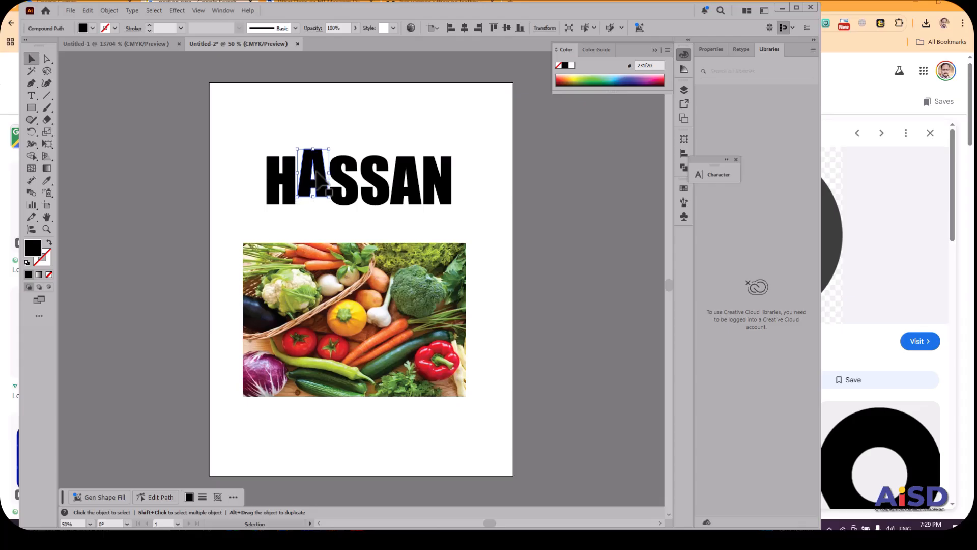
Stagger the remaining outlined letters vertically, lowering the first "S" and second "A" and raising the second "S" and the "N".
left_click_drag(345, 196, 446, 187)
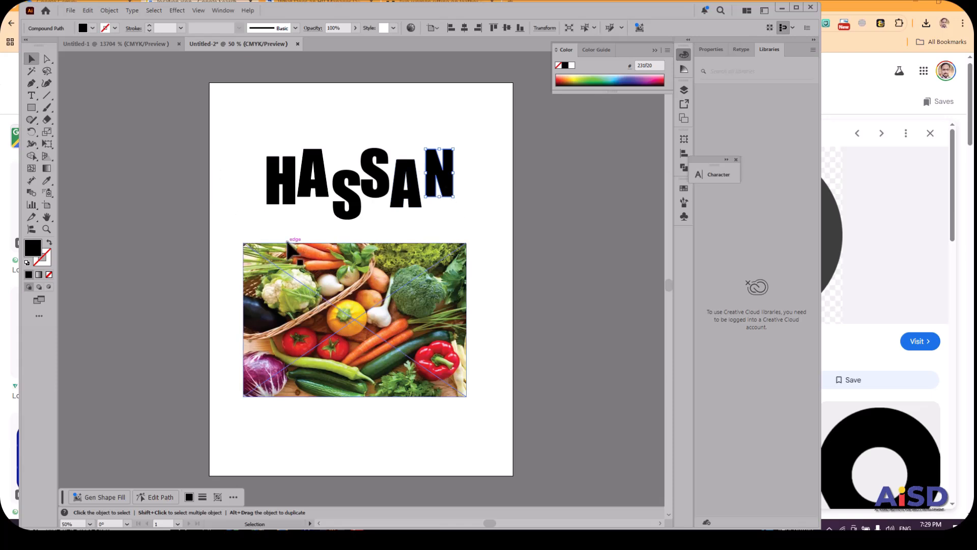
Shrink the vegetables image, place it over the letter "H", and clip it inside that letter with a clipping mask.
left_click(329, 333)
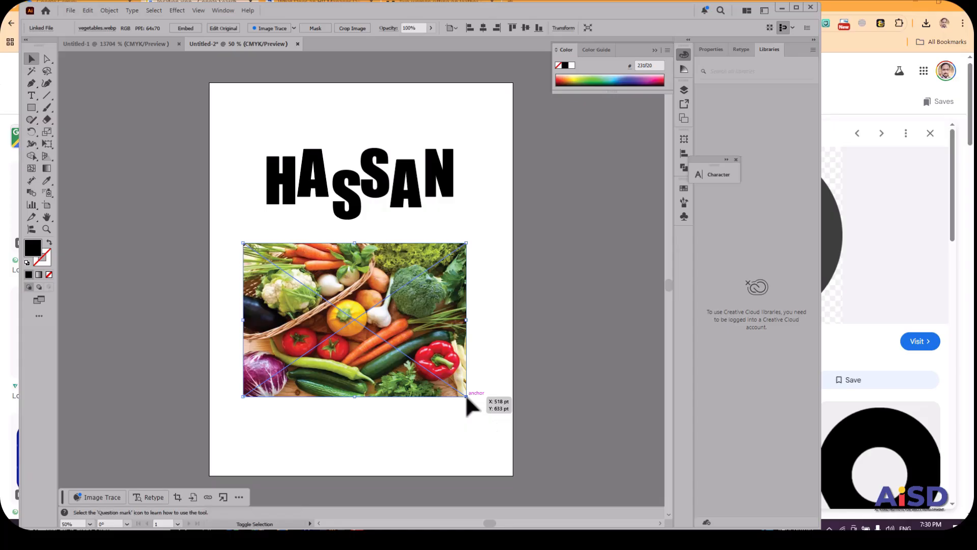
left_click(474, 407)
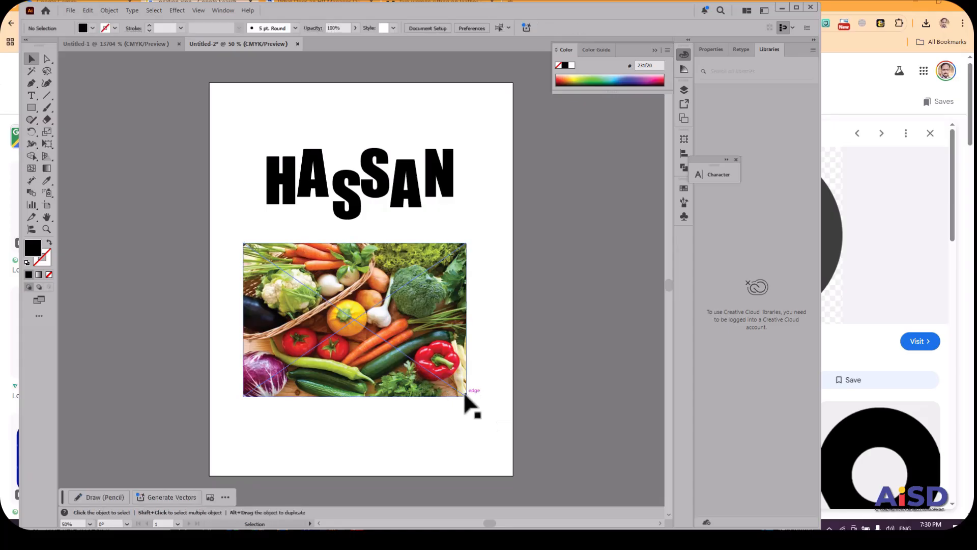
mouse_move(459, 396)
left_mouse_down()
mouse_move(468, 397)
mouse_move(311, 294)
mouse_move(270, 206)
left_mouse_up()
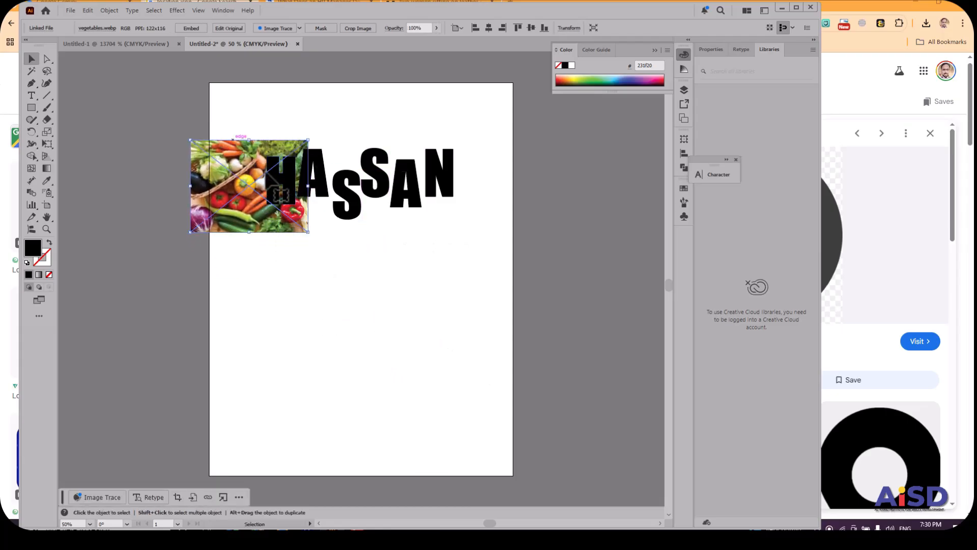
left_click(271, 179, "shift")
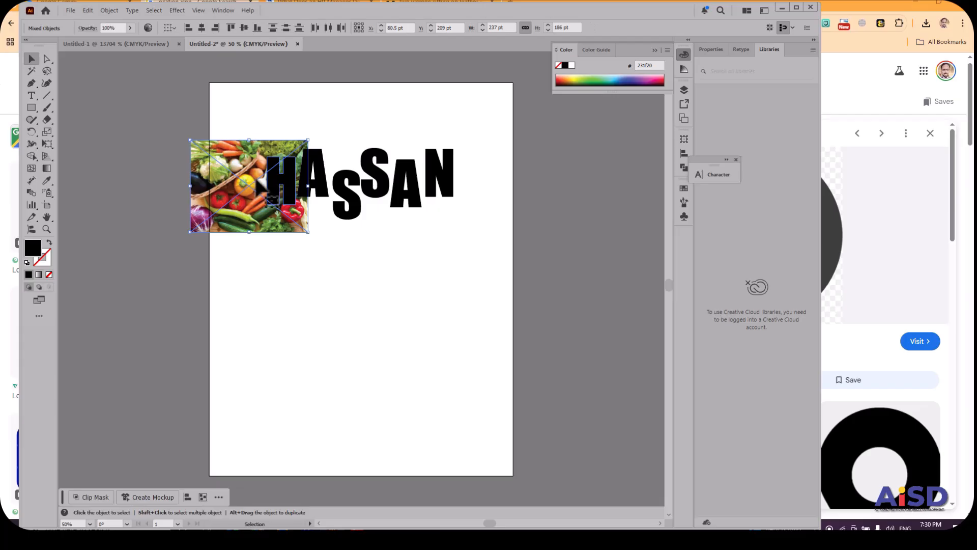
right_click(250, 179)
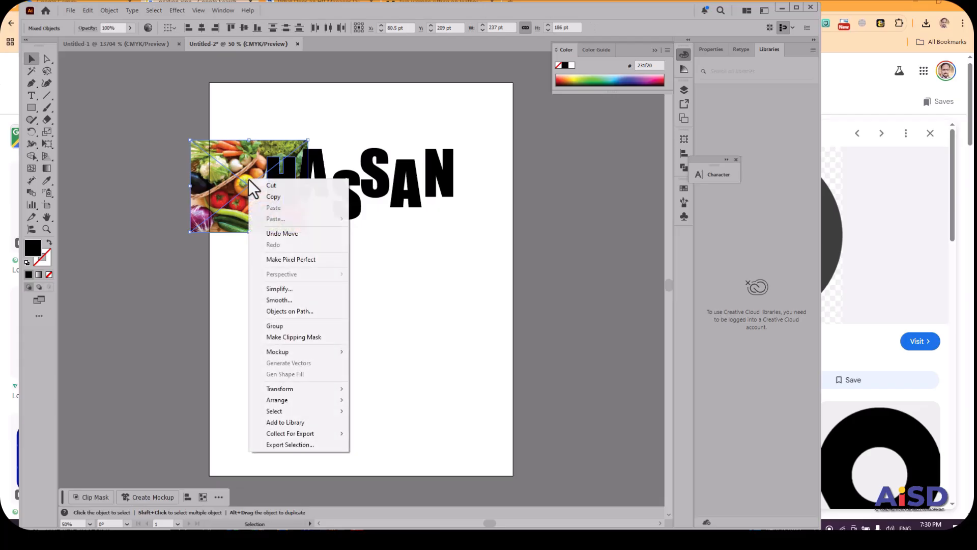
left_click(301, 336)
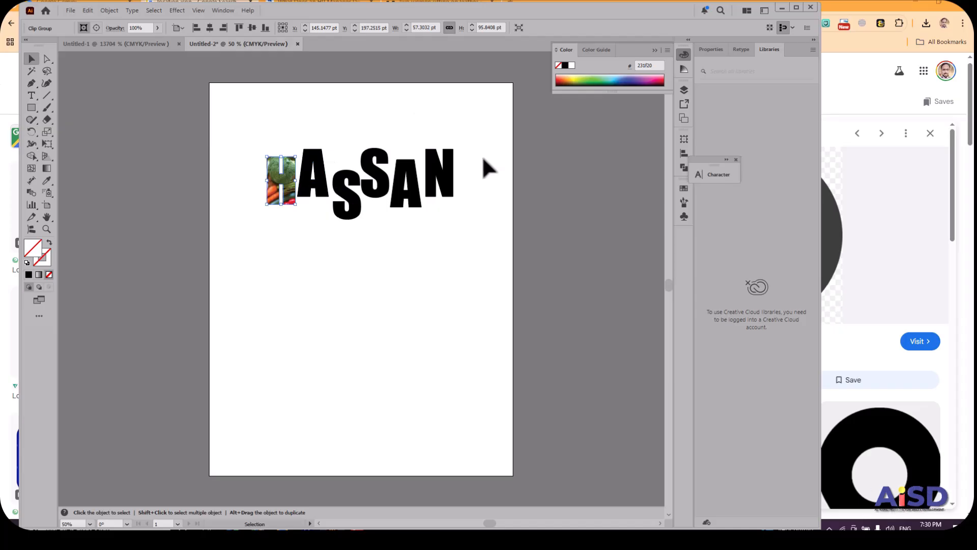
Delete the clipped "H" and all the other outlined letters from the artboard.
left_click_drag(264, 130, 461, 246)
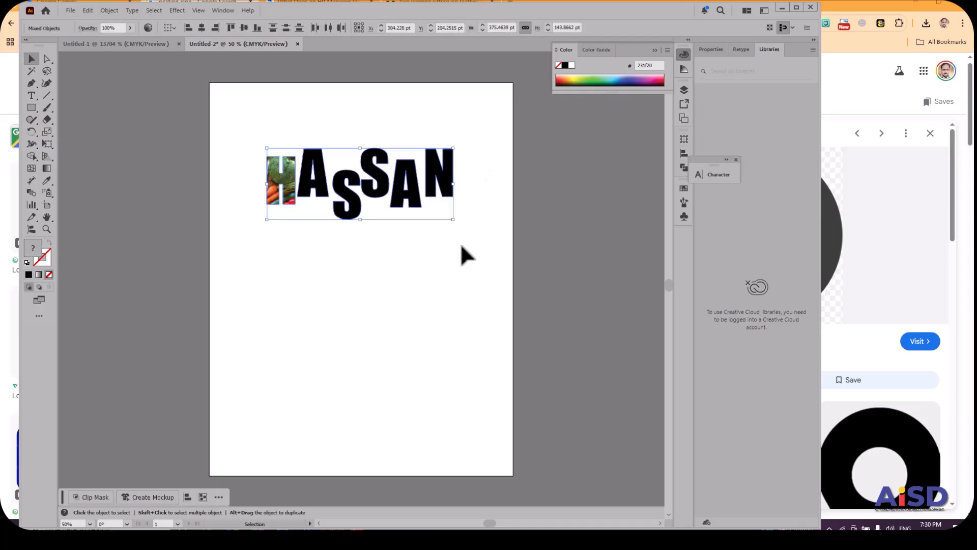
key("Delete")
Draw a tall, narrow rounded rectangle with the default white fill and black stroke, and rotate it counterclockwise into a slant.
left_click_drag(29, 107, 80, 121)
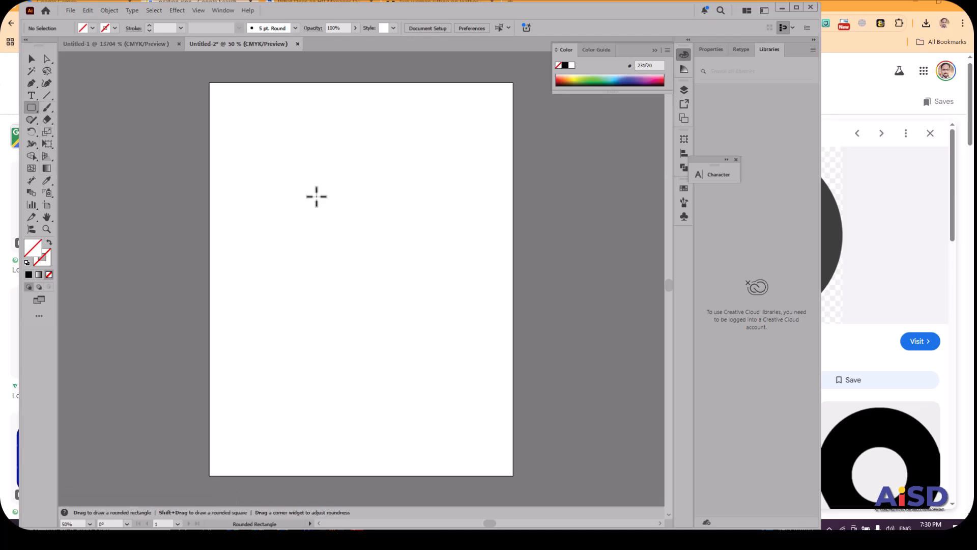
left_click_drag(260, 184, 299, 356)
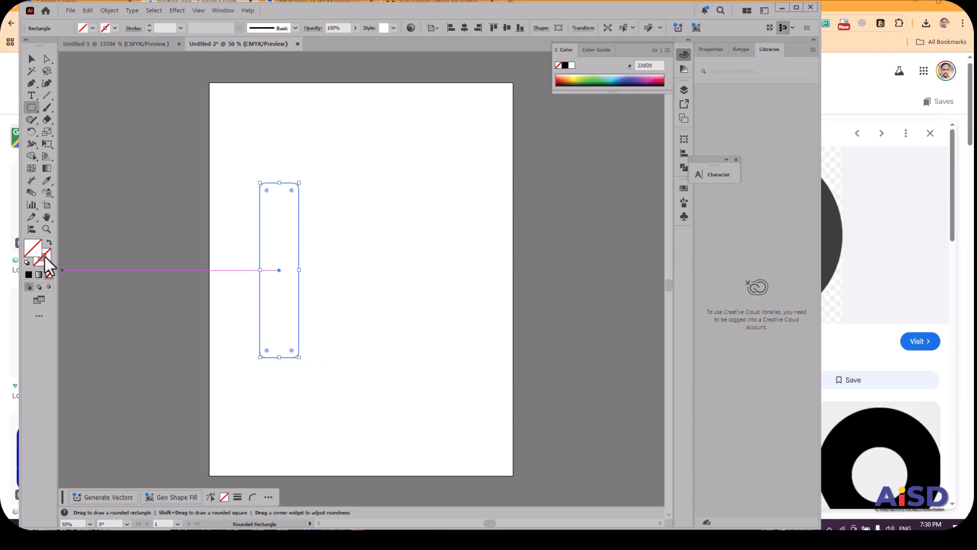
left_click(27, 262)
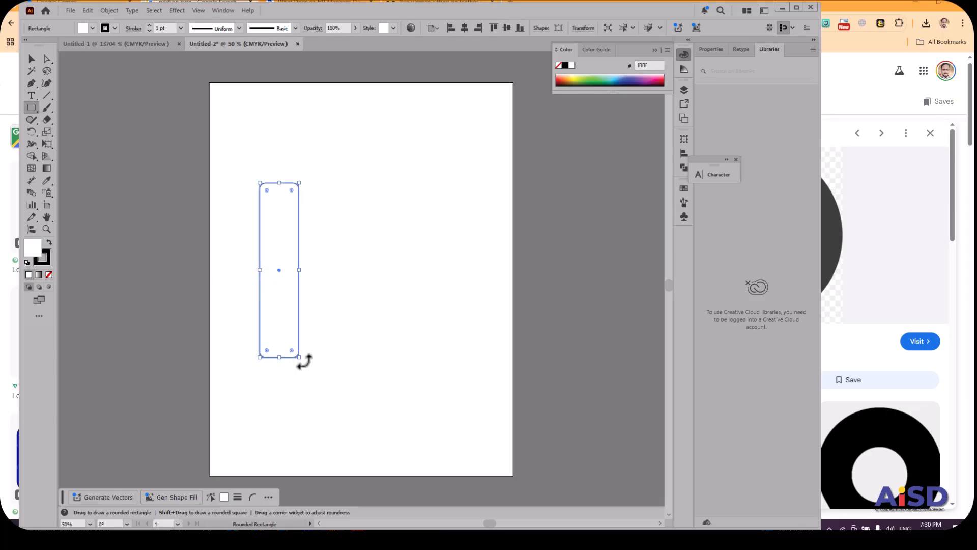
left_click(28, 59)
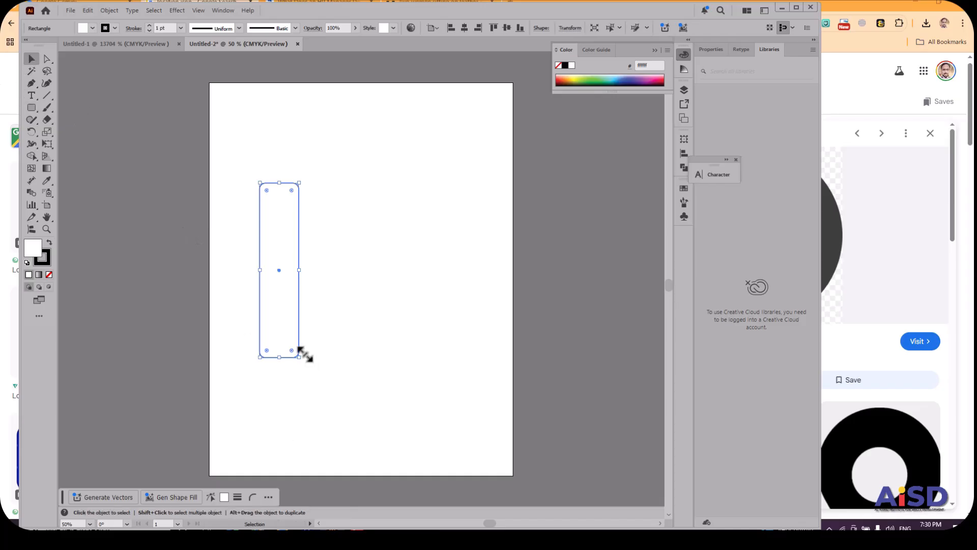
left_click_drag(303, 357, 327, 331)
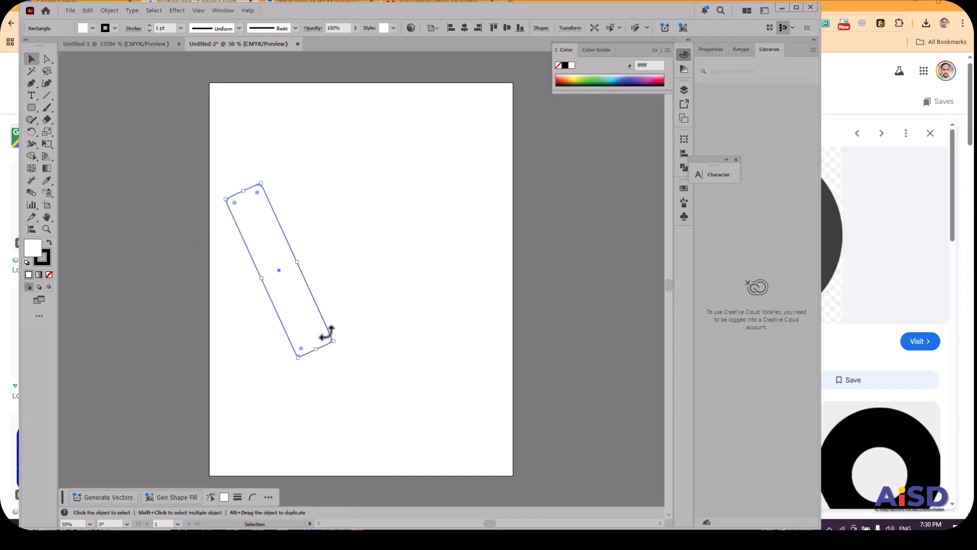
Duplicate the slanted bar into a staggered row of four and group the bars.
left_click_drag(279, 268, 308, 214)
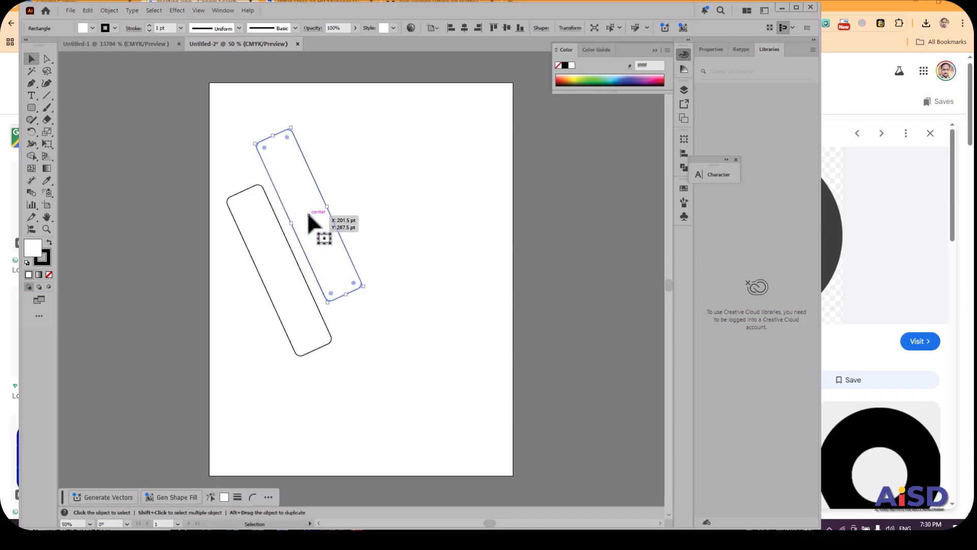
left_click_drag(308, 214, 369, 228)
key("ctrl+d")
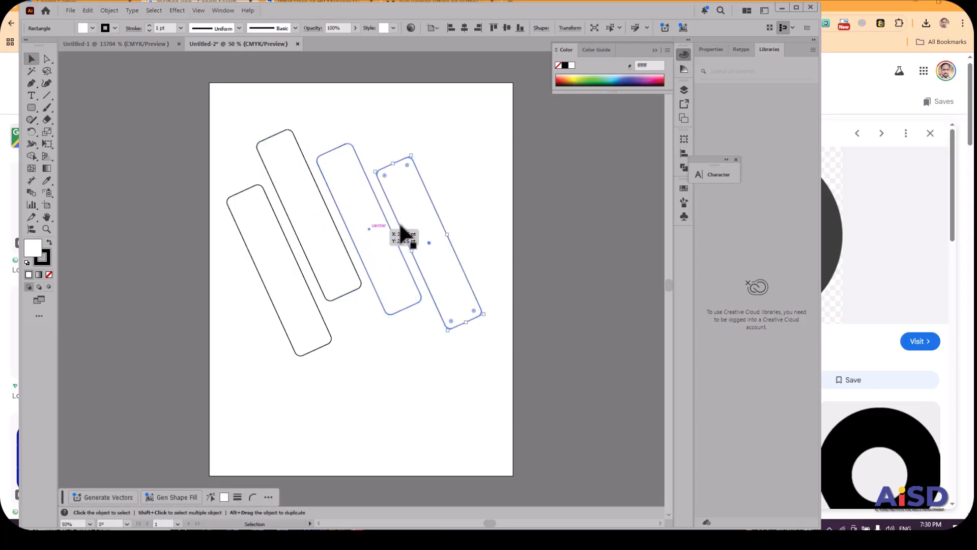
left_click_drag(428, 239, 194, 401)
right_click(310, 272)
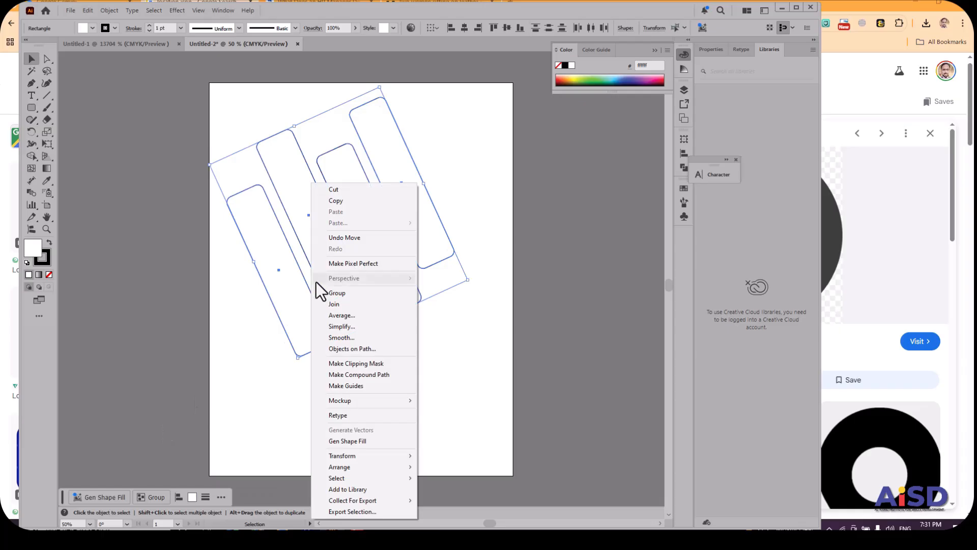
left_click(324, 293)
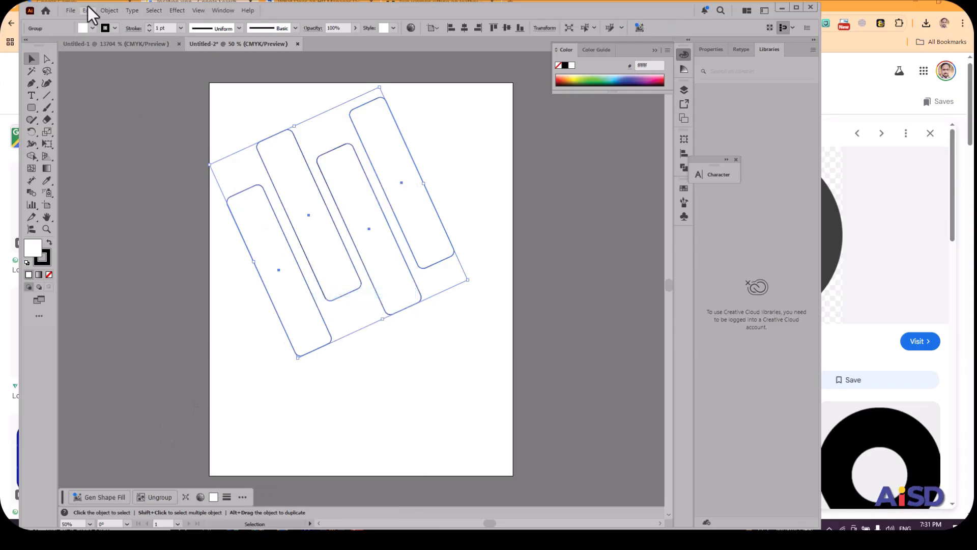
Place the linked photo of two women at an office desk from the Downloads folder below the bars.
left_click(71, 10)
left_click(87, 192)
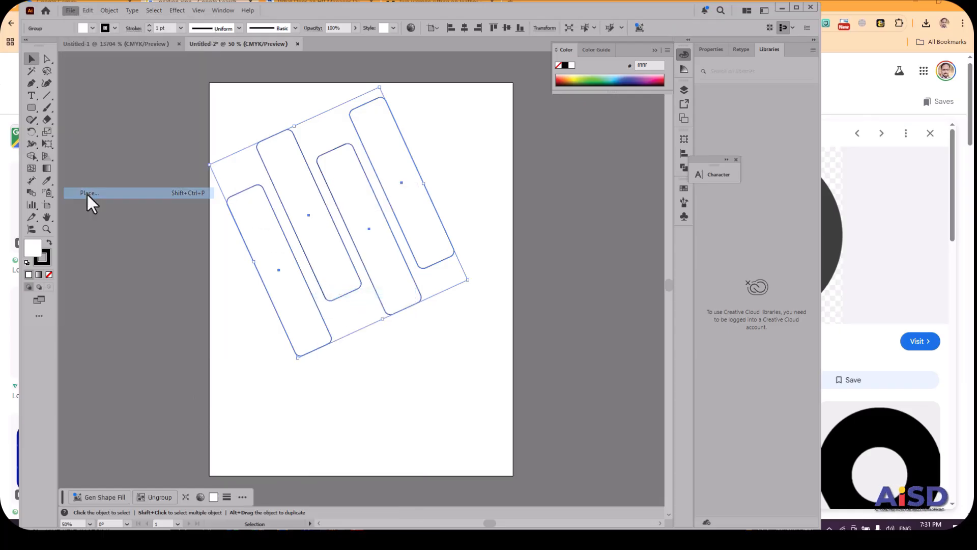
left_click(377, 106)
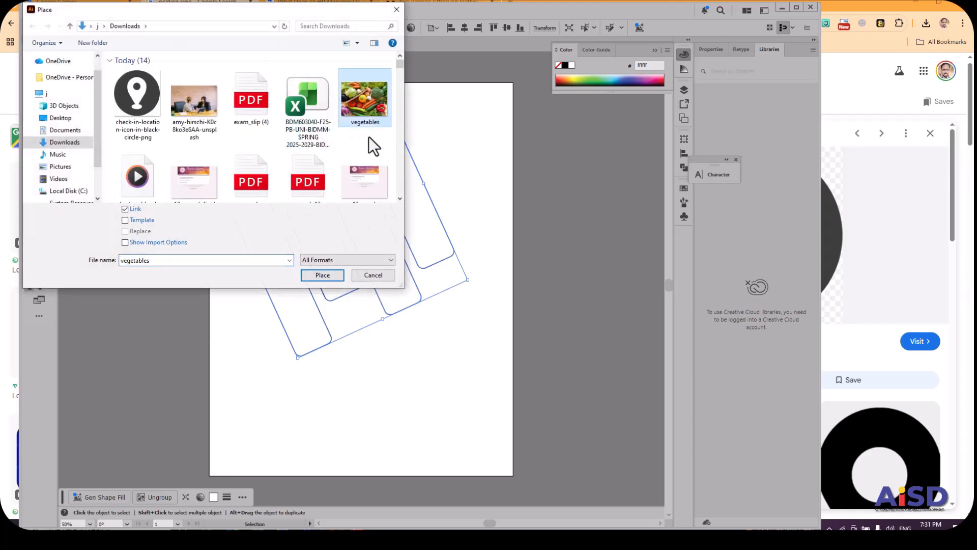
left_click(211, 117)
left_click(308, 278)
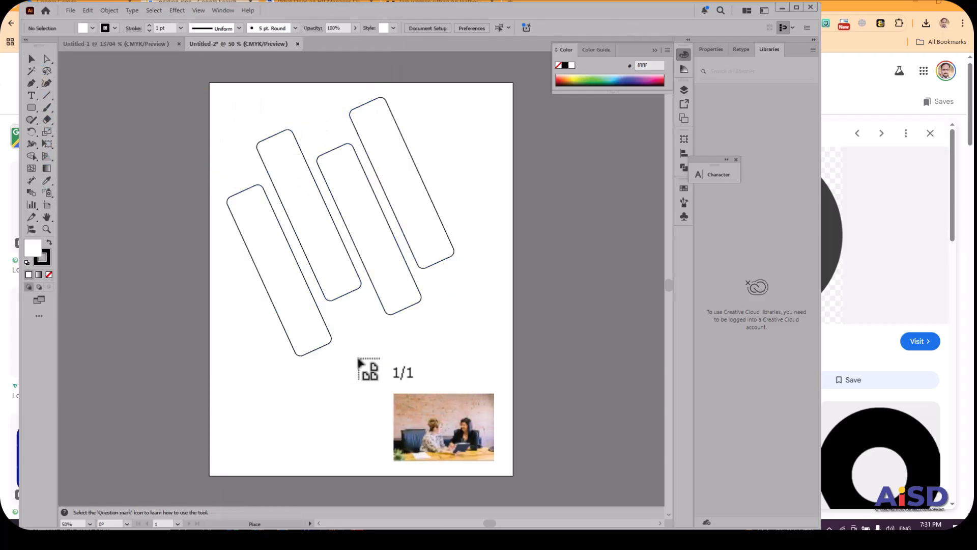
left_click_drag(345, 342, 577, 497)
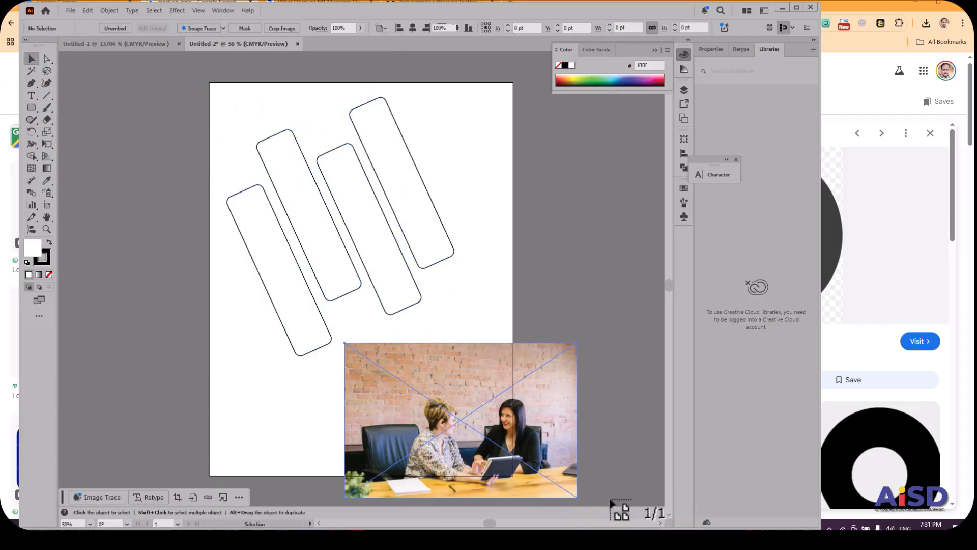
Move the office photo over the bars and send it to the back.
left_click_drag(526, 429, 410, 246)
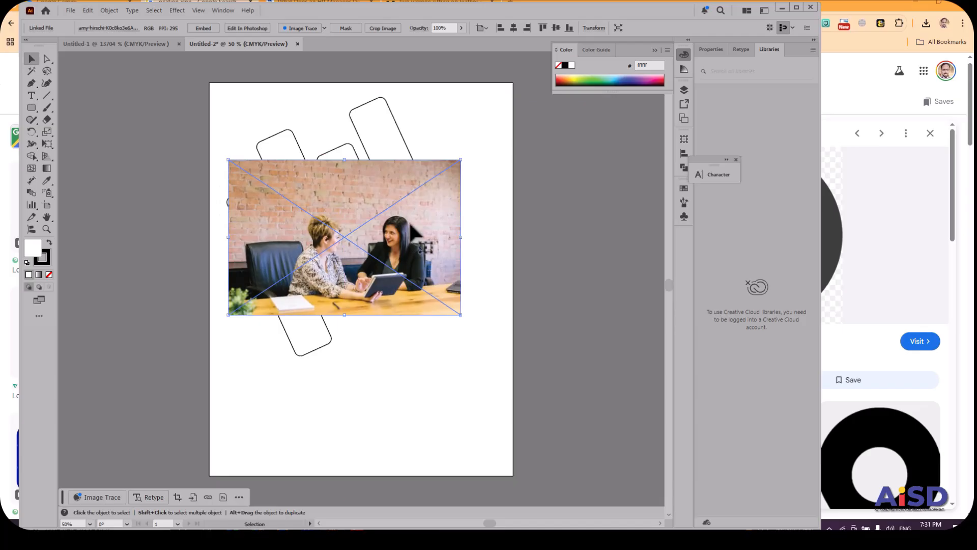
right_click(308, 189)
mouse_move(361, 377)
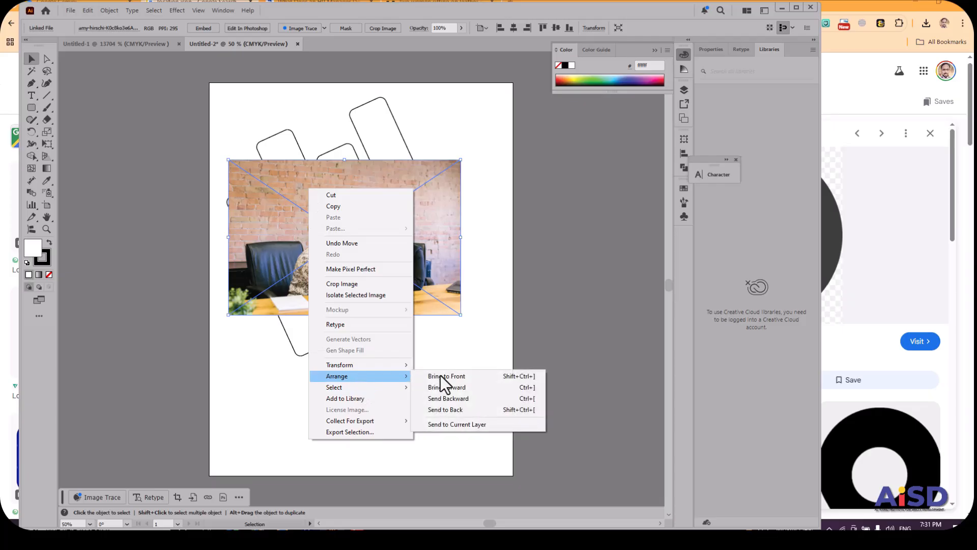
left_click(459, 409)
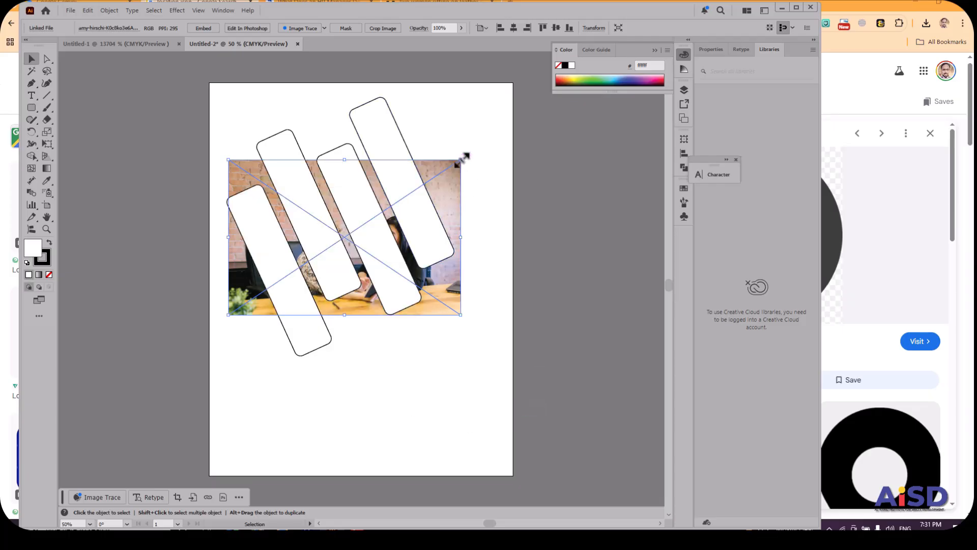
Enlarge the office photo and reposition it so it extends across the artboard behind the four bars.
left_click_drag(465, 157, 564, 91)
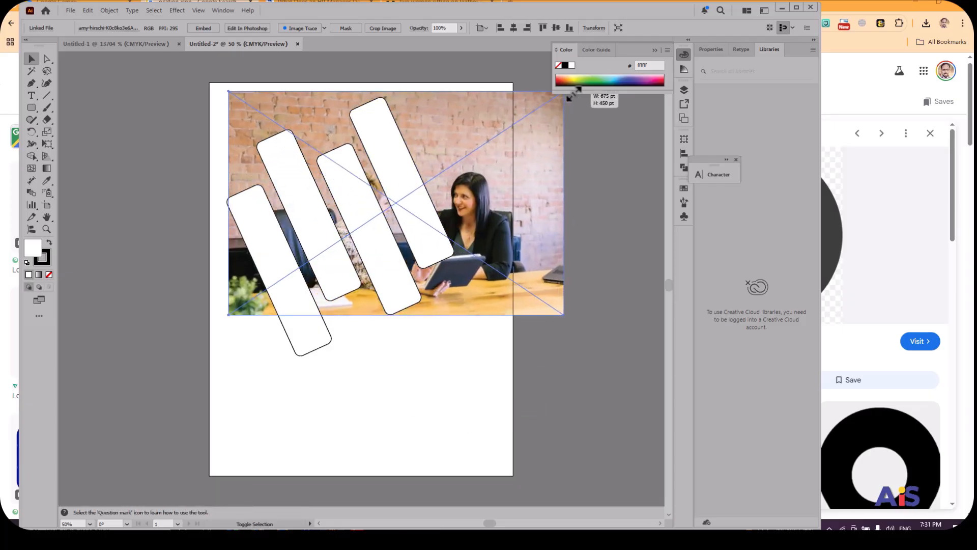
left_click_drag(546, 172, 513, 188)
mouse_move(533, 330)
left_mouse_down()
mouse_move(581, 364)
mouse_move(532, 313)
left_mouse_up()
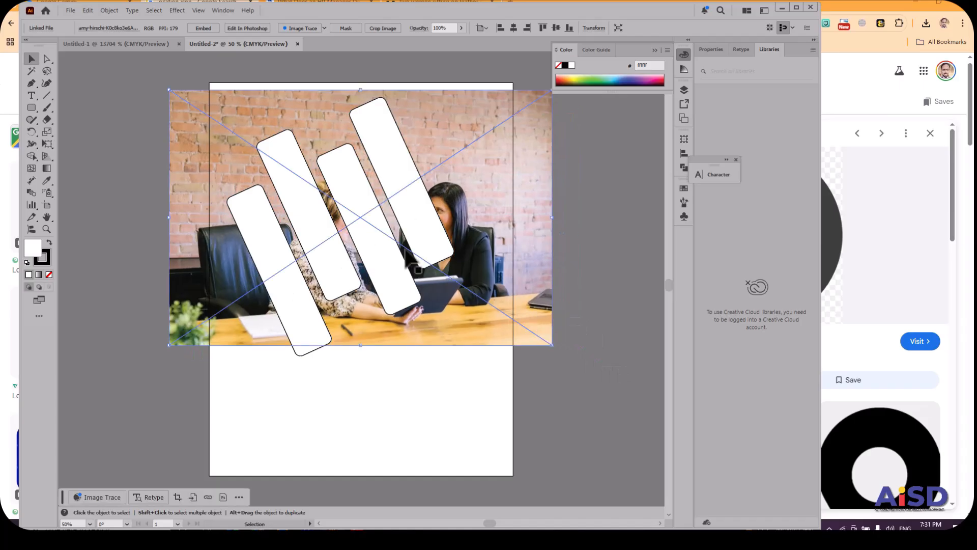
Try to make a clipping mask from the grouped bars and the office photo, undo it, and deselect everything.
key("ctrl+a")
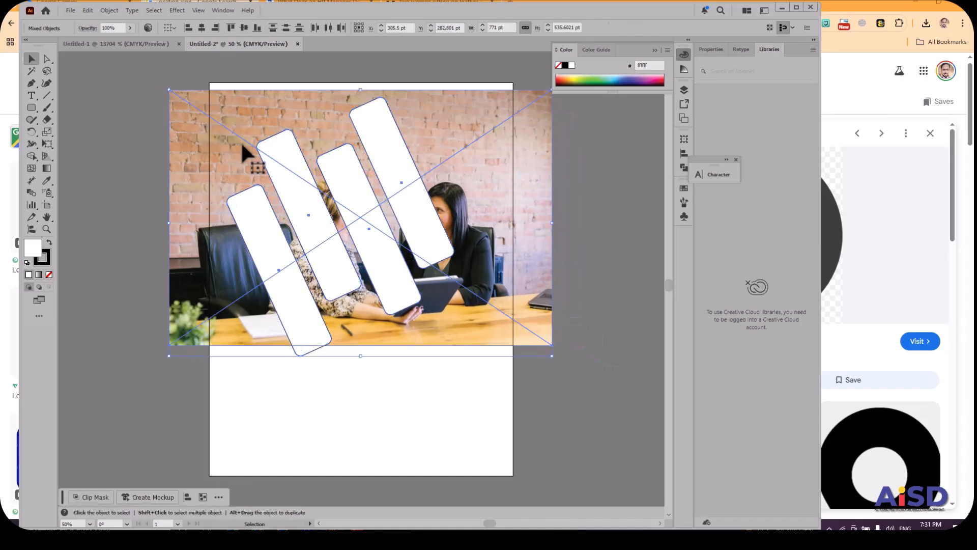
right_click(288, 175)
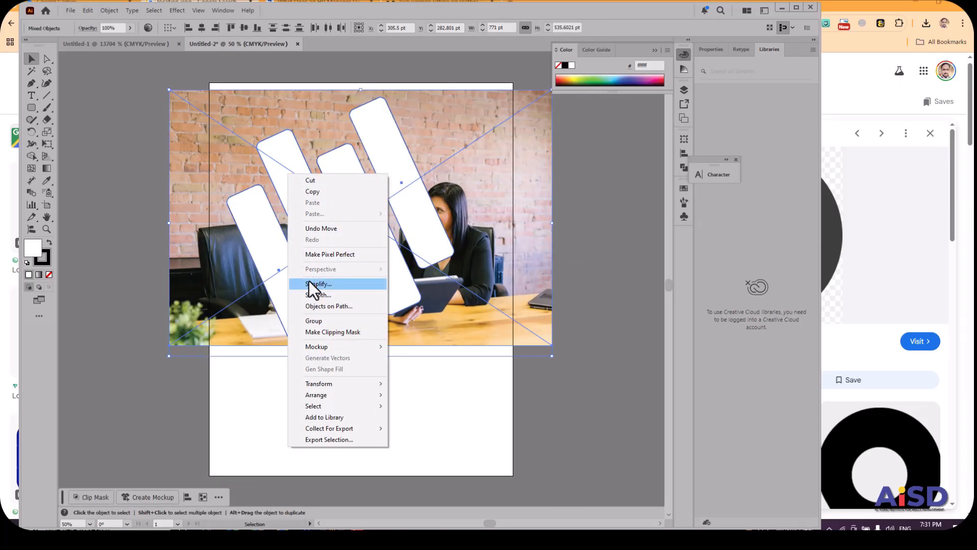
left_click(322, 333)
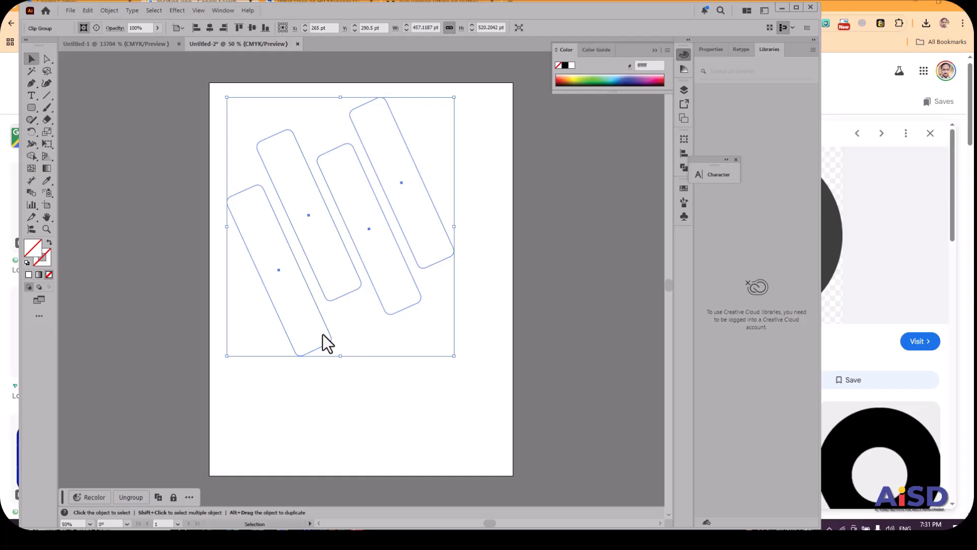
key("ctrl+z")
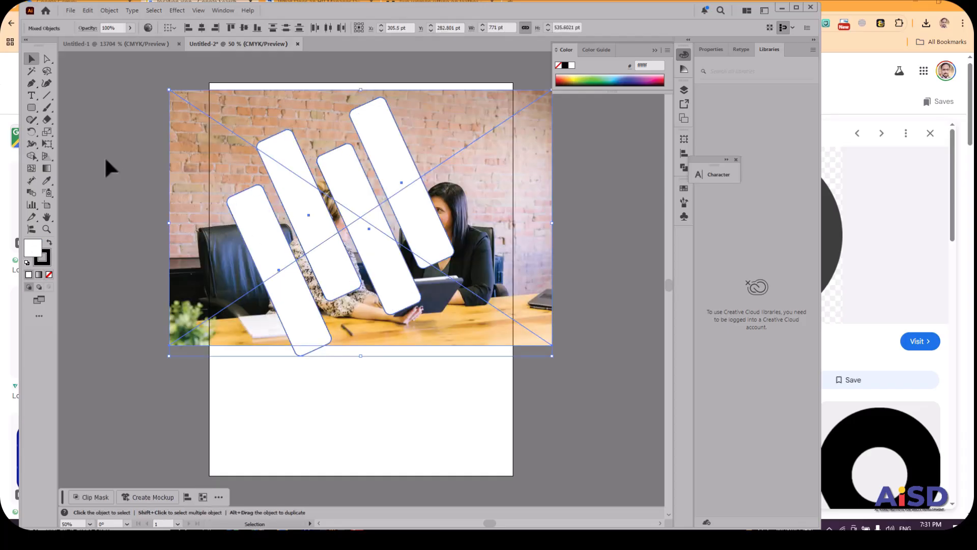
left_click(323, 365)
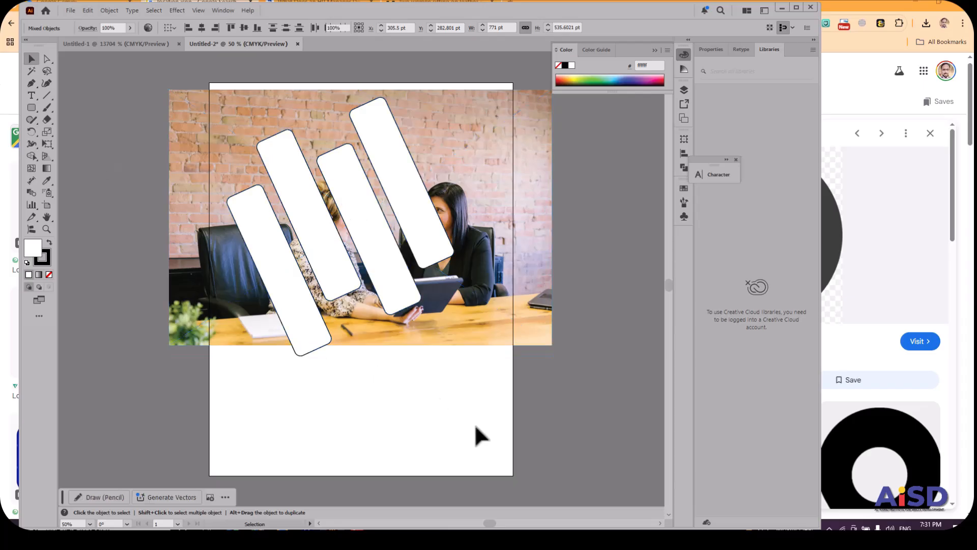
Convert the group of four slanted bars into a compound path.
left_click(428, 245)
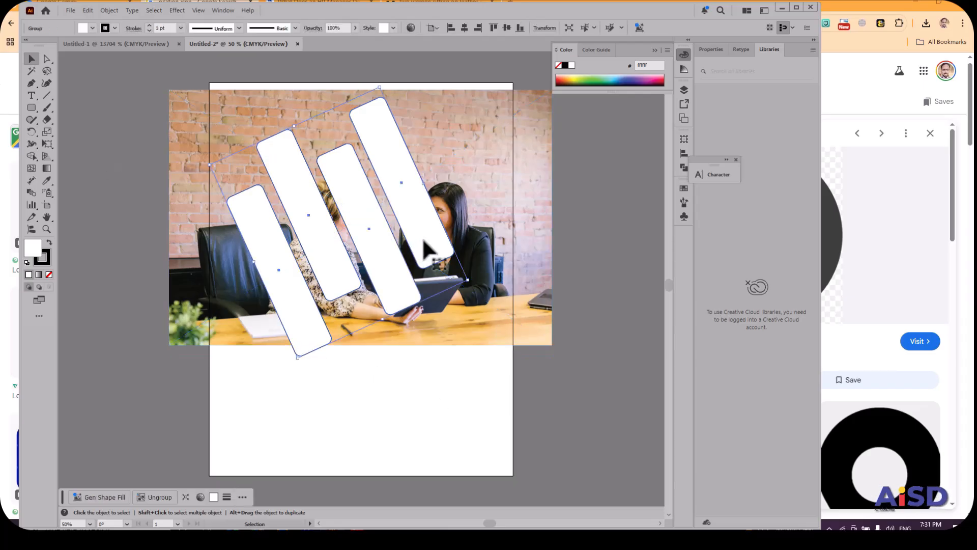
left_click(109, 10)
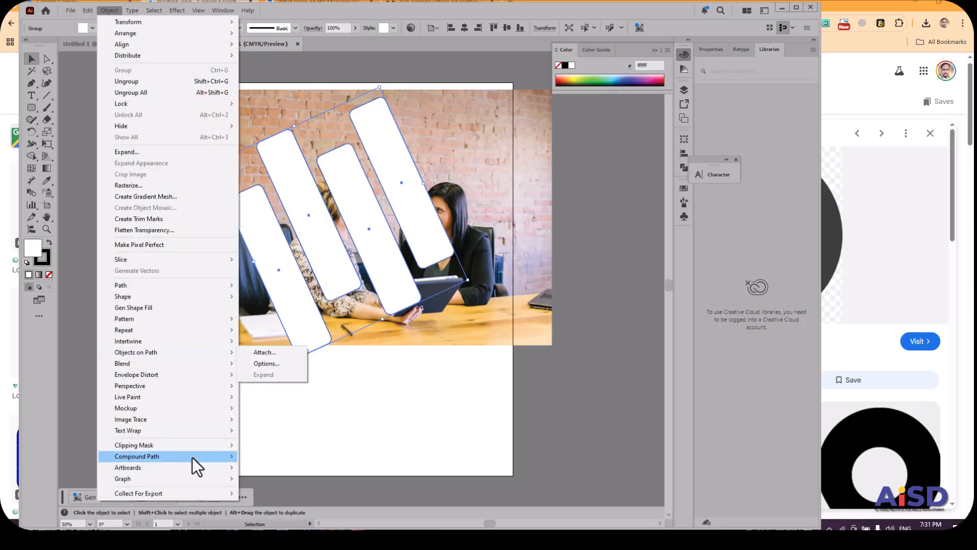
mouse_move(191, 457)
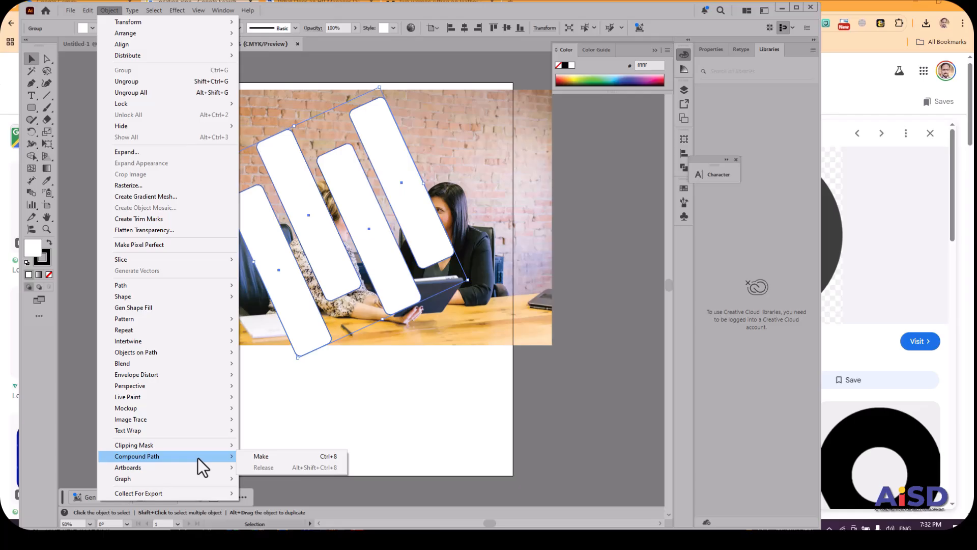
left_click(255, 454)
Make a clipping mask from the compound path of four slanted bars and the office photo behind it.
left_click(473, 301)
key("ctrl+a")
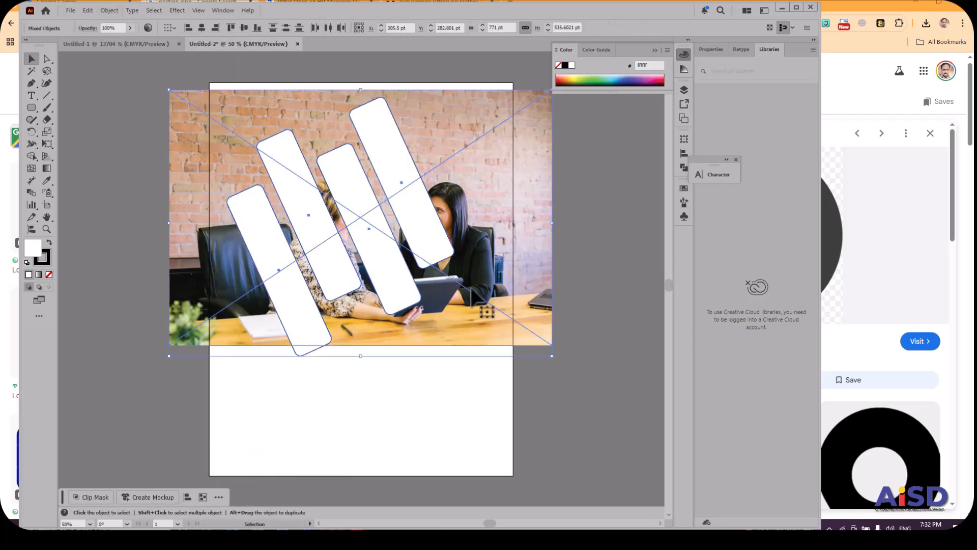
right_click(427, 242)
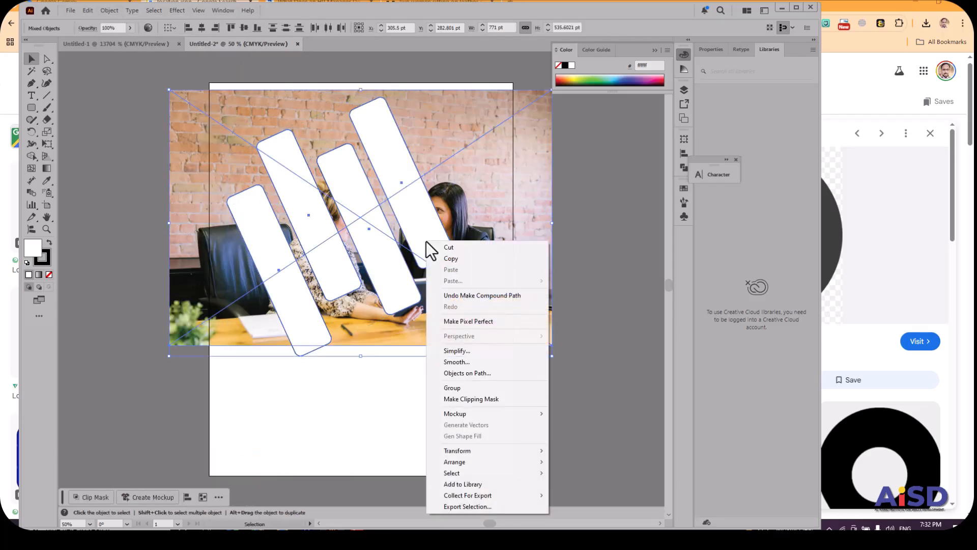
left_click(475, 399)
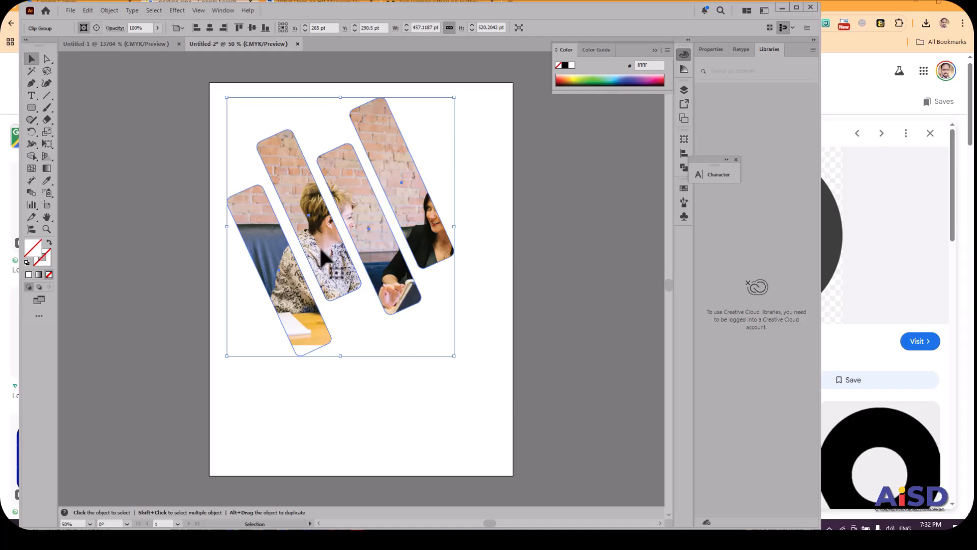
Reposition the office photo inside the clip group so both women show through the bars, and leave isolation mode.
double_click(320, 245)
left_click_drag(328, 254, 289, 225)
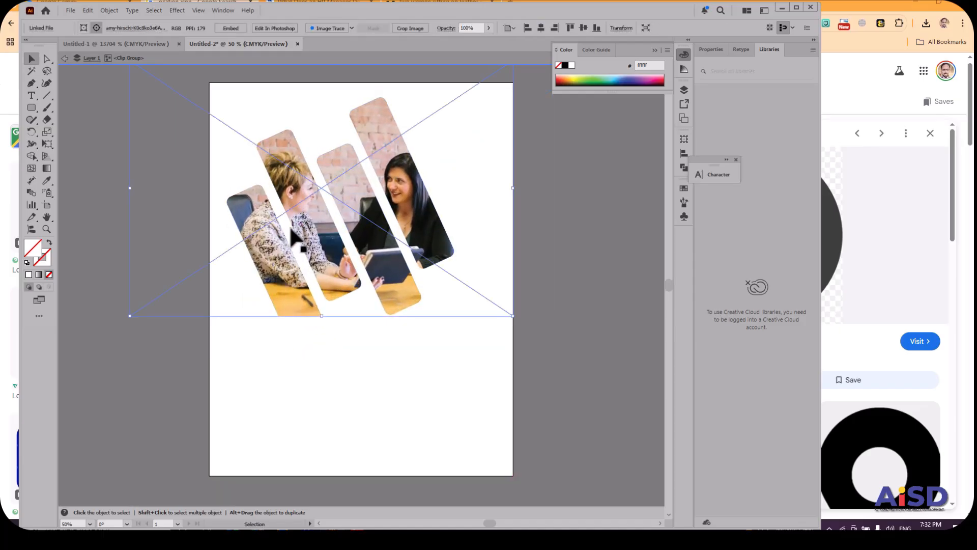
left_click_drag(338, 246, 353, 288)
left_click(64, 58)
left_click(65, 59)
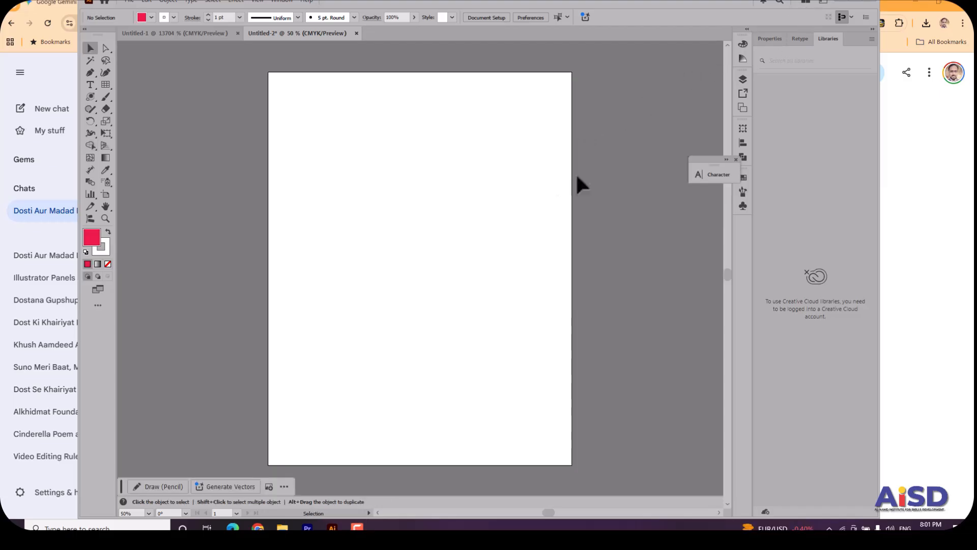
Set the placeholder text near the artboard's upper edge to 48 pt and replace it with "Abstract Logo".
key("super+p")
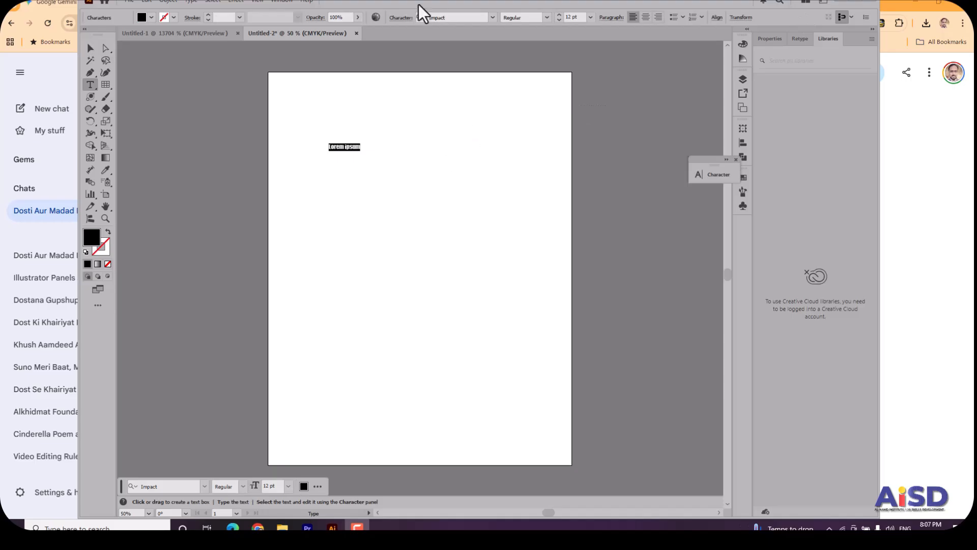
left_click(590, 17)
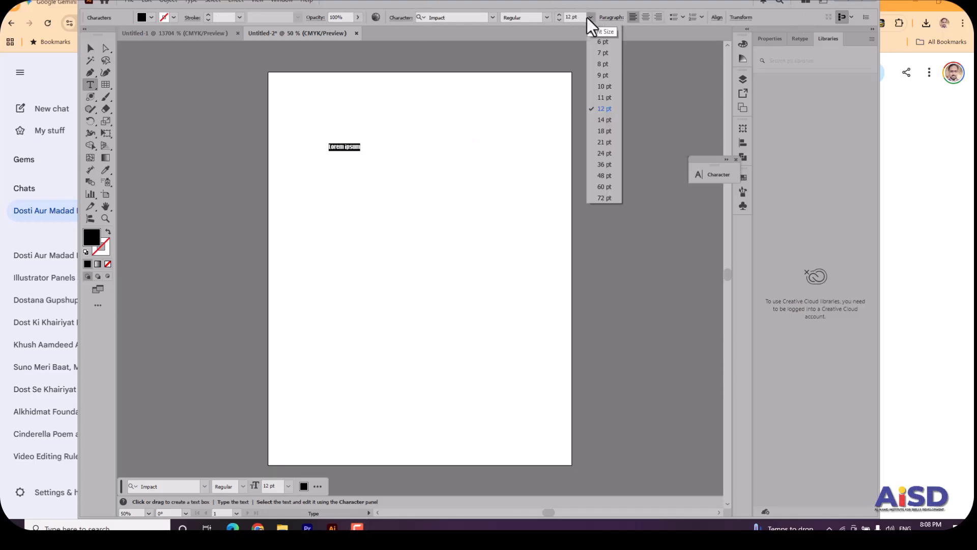
left_click(604, 175)
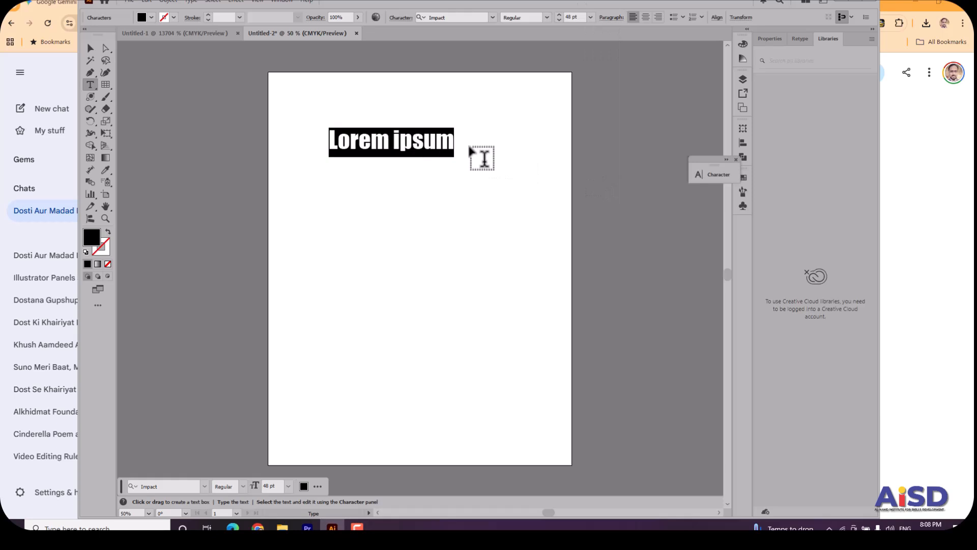
type("Abstract Logo")
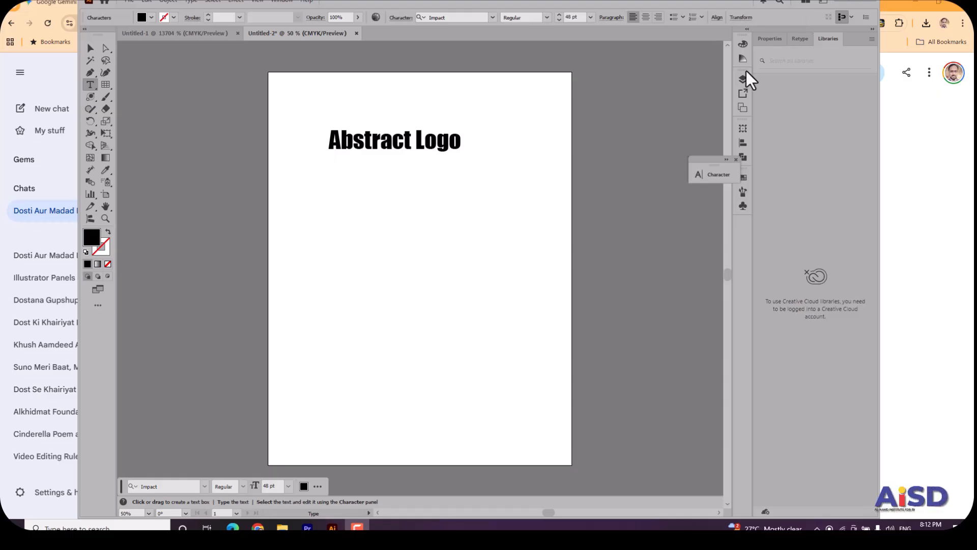
Switch to Chrome, search Google Images for "abstract logos" and look through the examples.
left_click(258, 527)
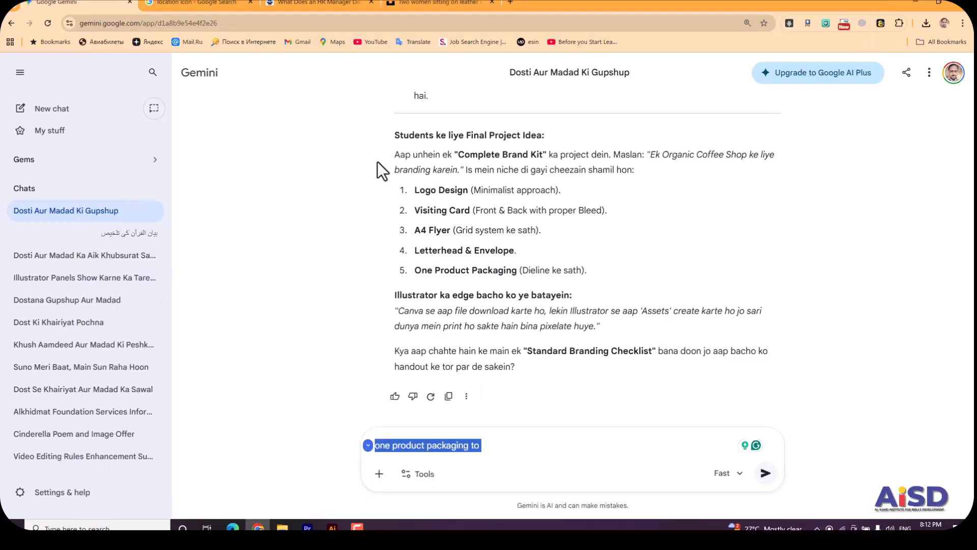
left_click(203, 3)
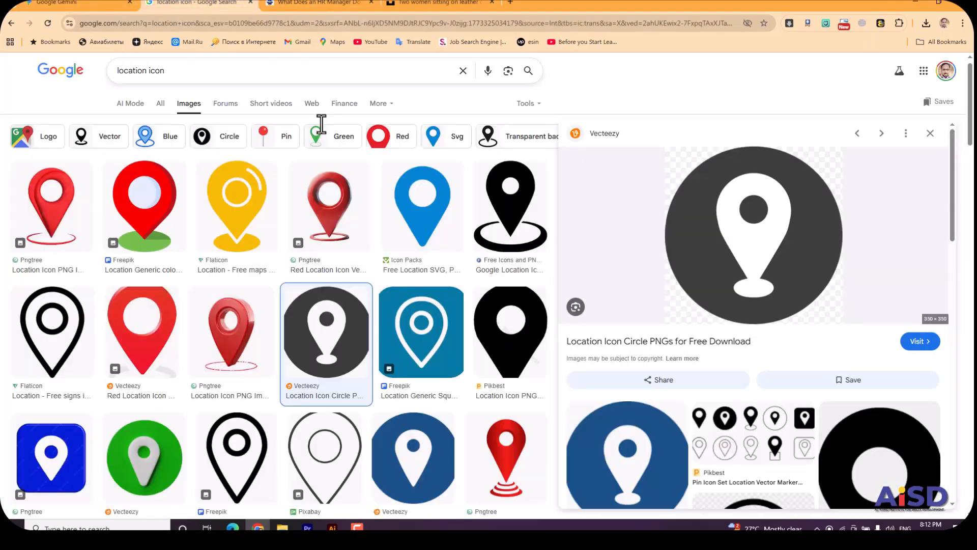
left_click(299, 75)
key("ctrl+a")
type("abstratc")
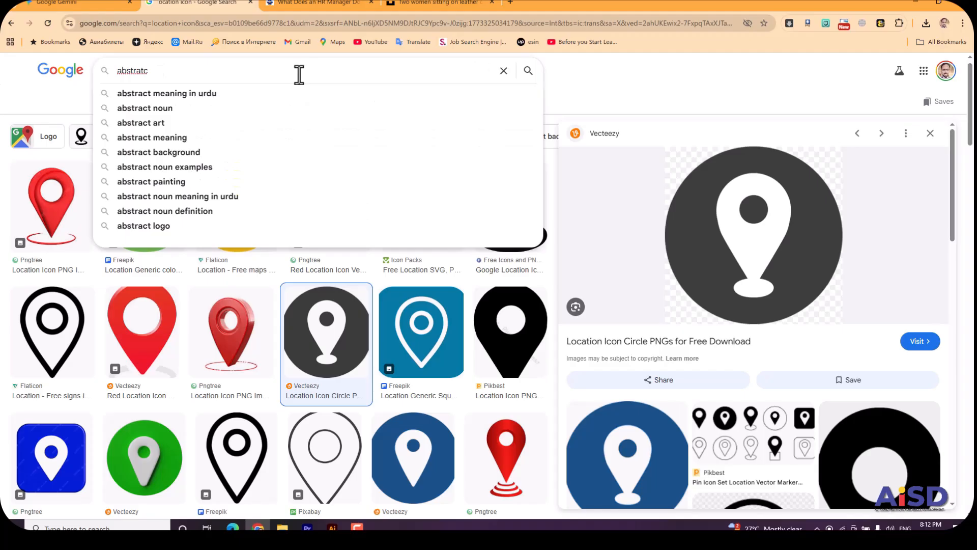
key("BackSpace")
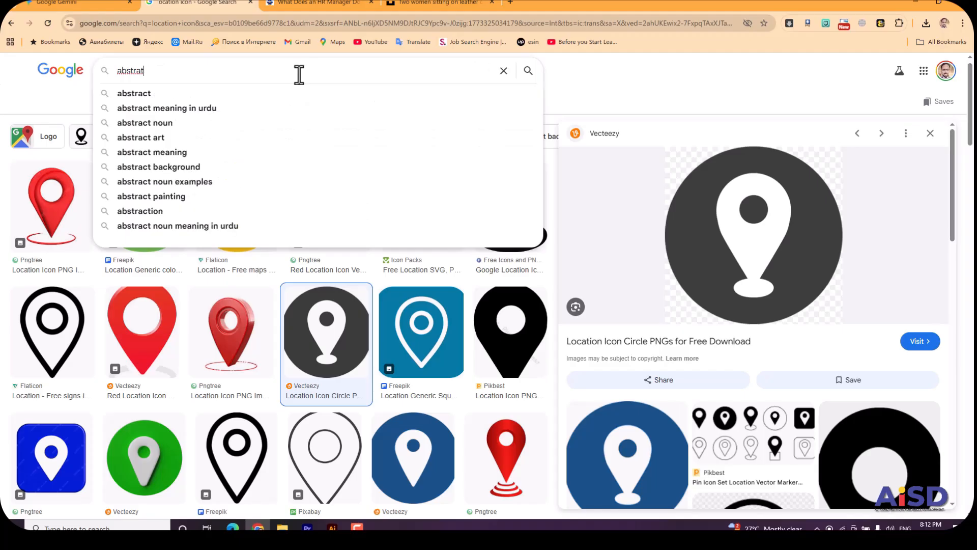
key("BackSpace")
type("ct lo")
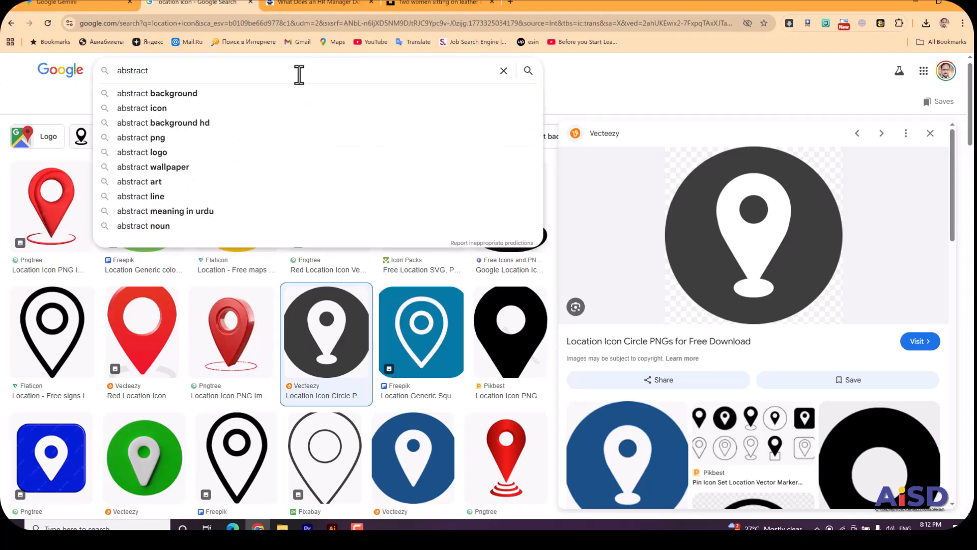
type("gos")
key("Return")
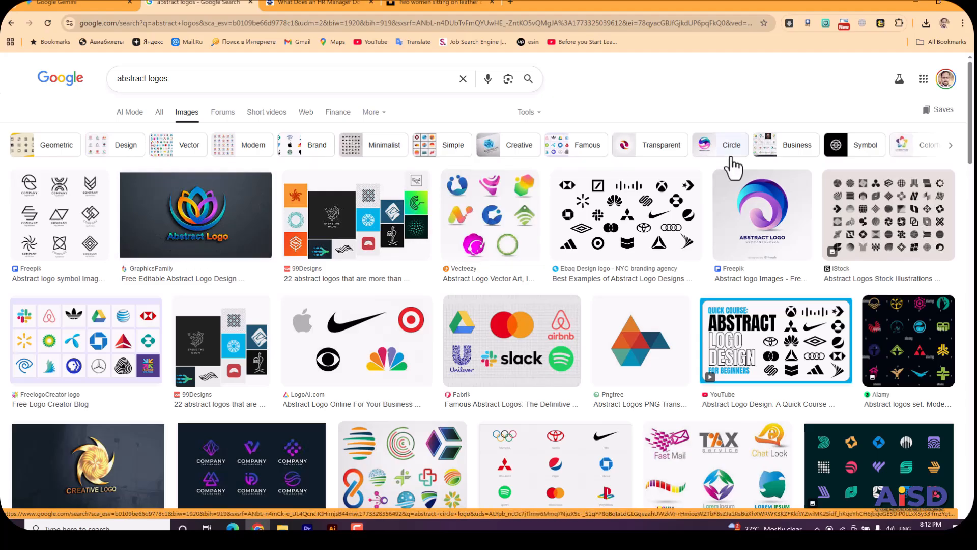
scroll(888, 214, "down", 2)
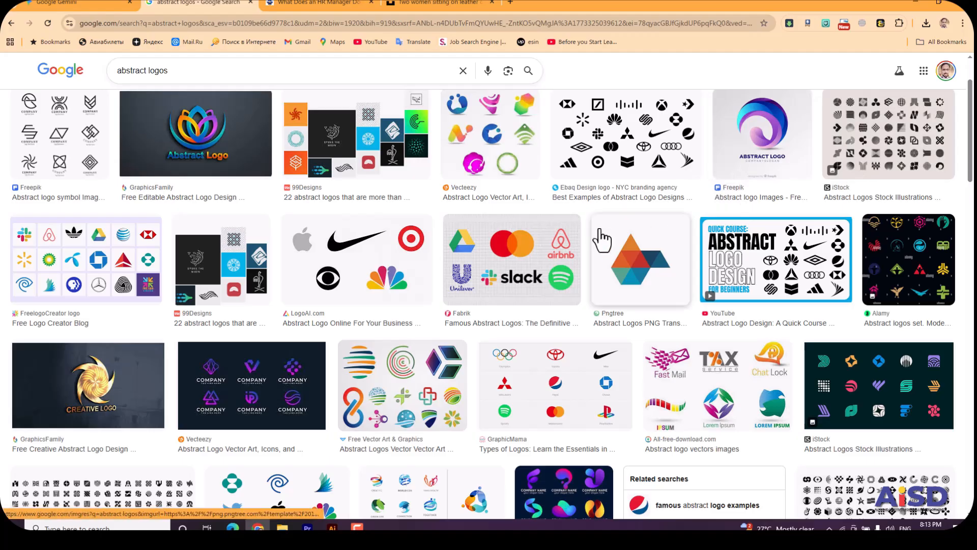
Search Google Images for "pictorial logos".
double_click(374, 75)
key("ctrl+a")
key("BackSpace")
type("pictorial")
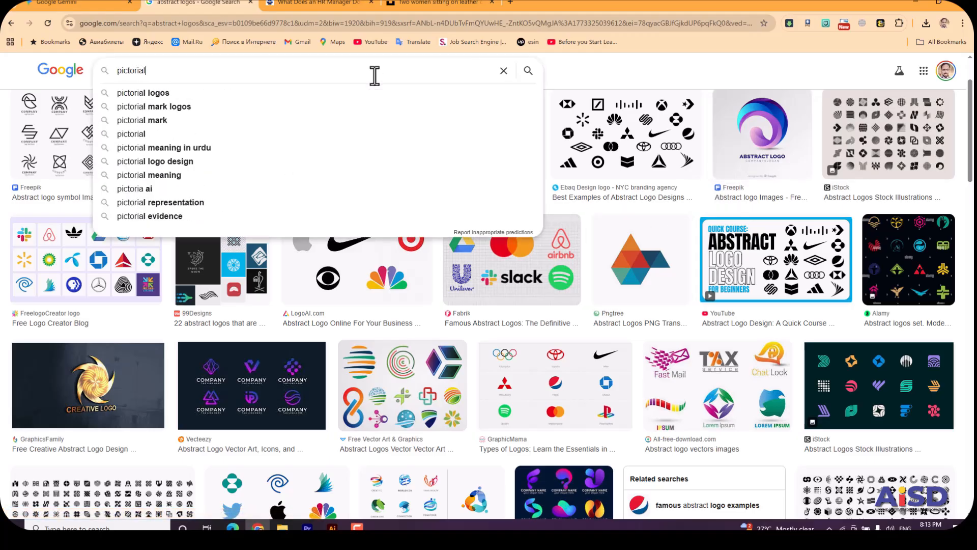
type(" logos")
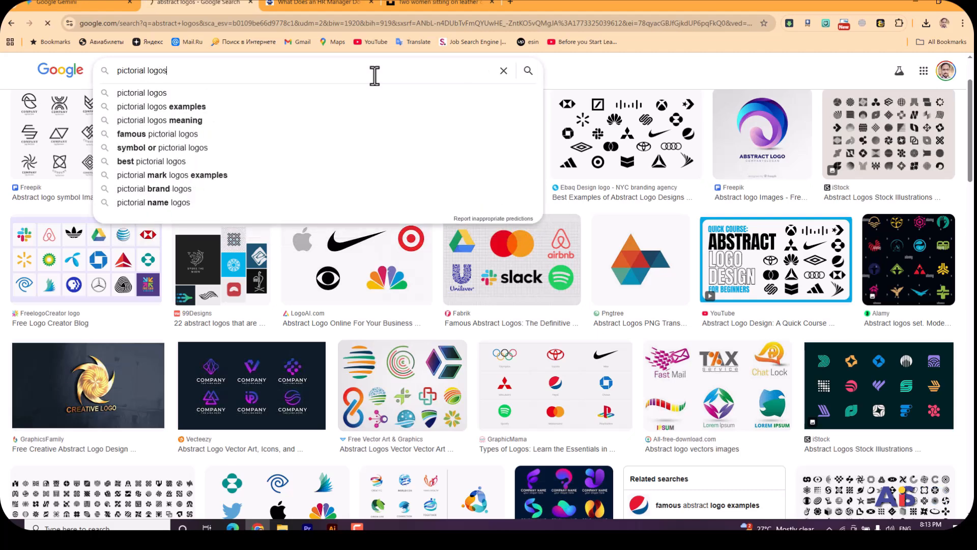
key("Return")
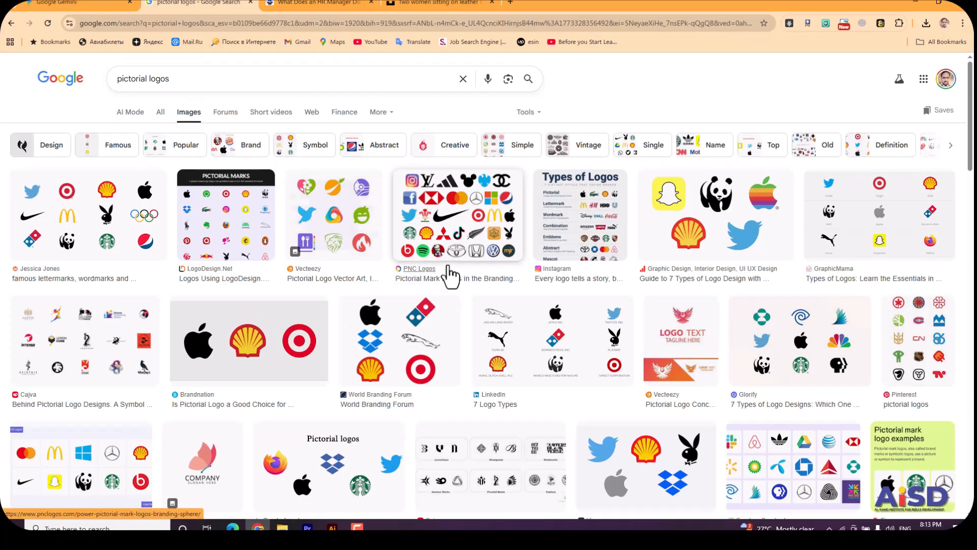
Return to Illustrator and add a second text line reading "Pictorial logo" below "Abstract Logo".
mouse_move(357, 527)
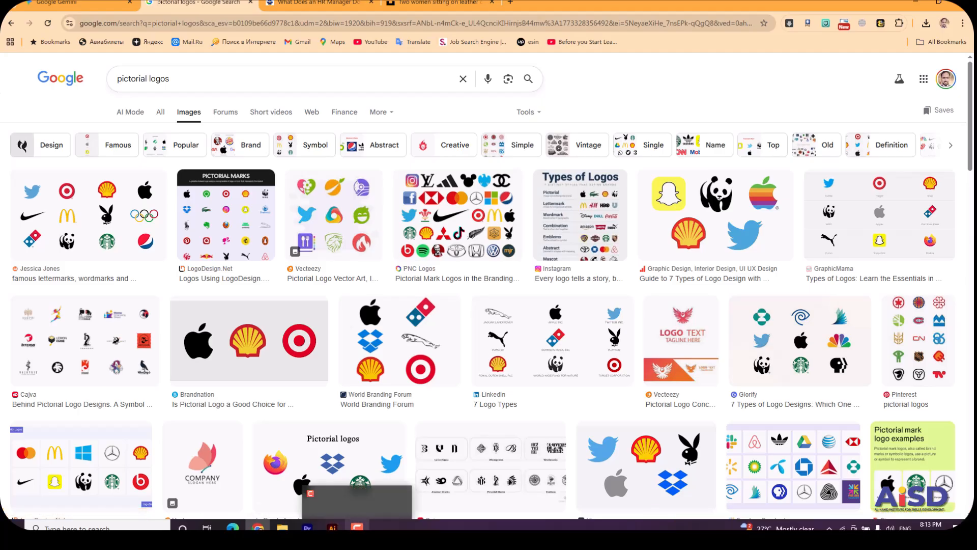
left_click(333, 527)
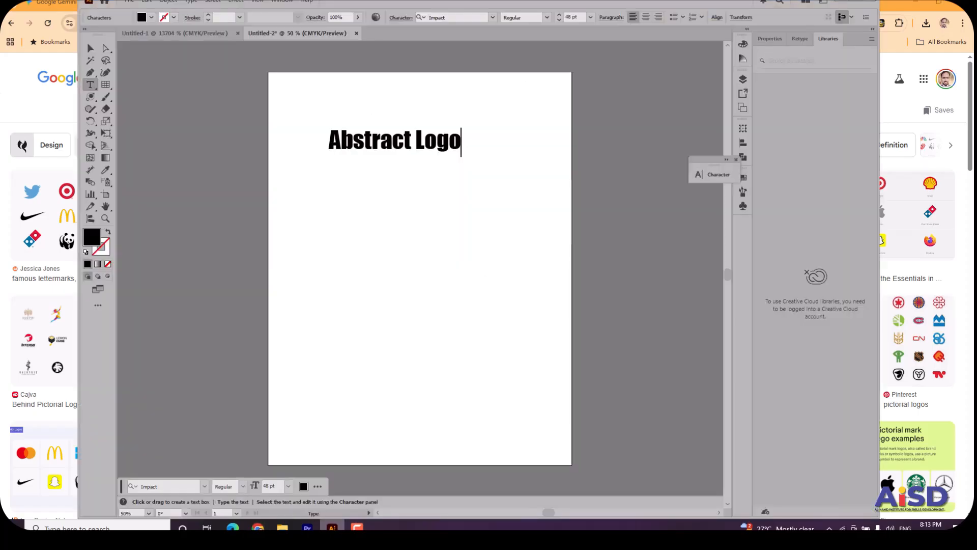
type("P")
key("BackSpace")
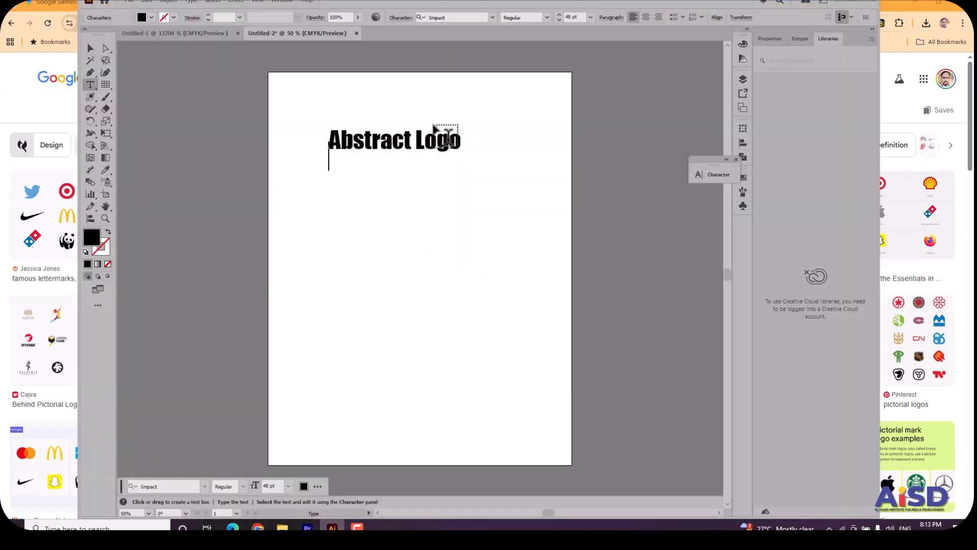
type("Pic")
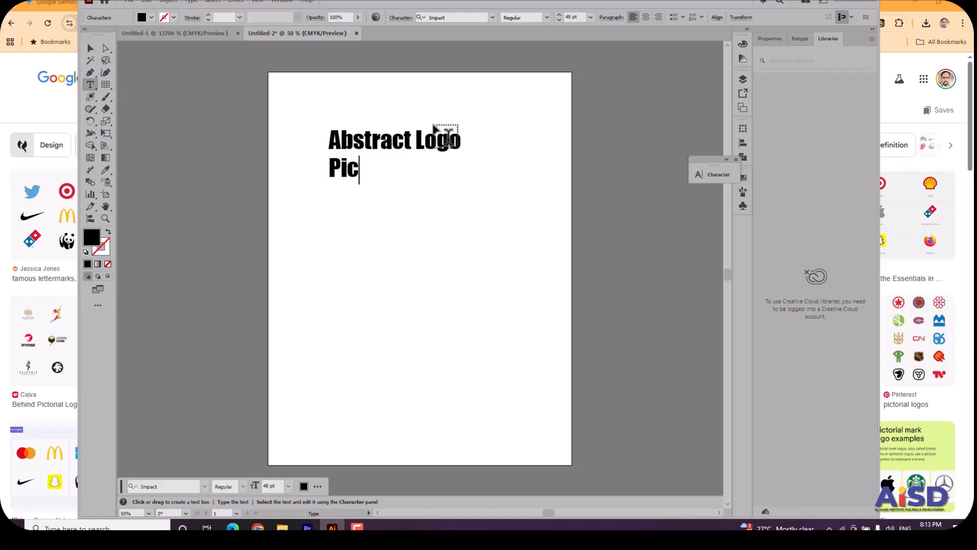
type("torial logo")
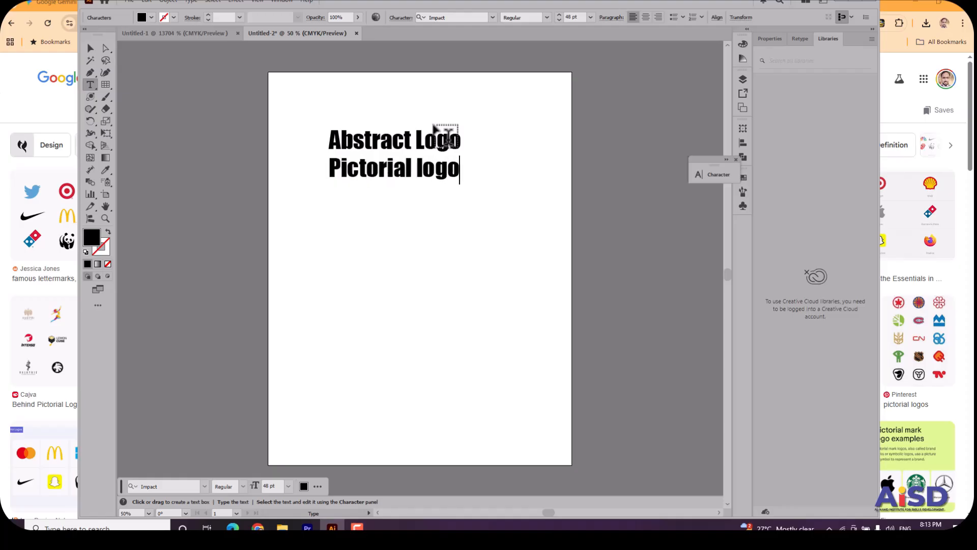
Add a third line reading "Minimalist Logo" to the list of logo types.
key("Return")
type("Mini")
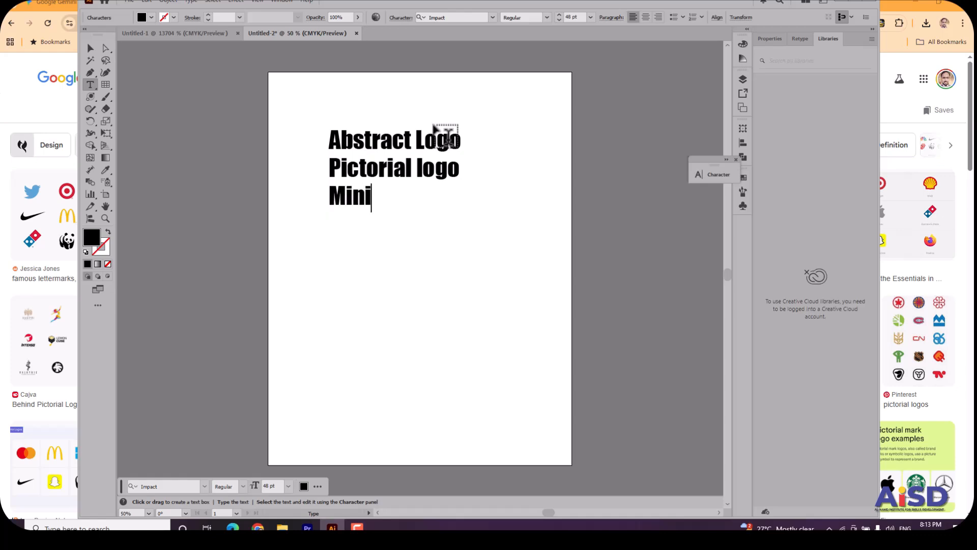
type("malist LOgo")
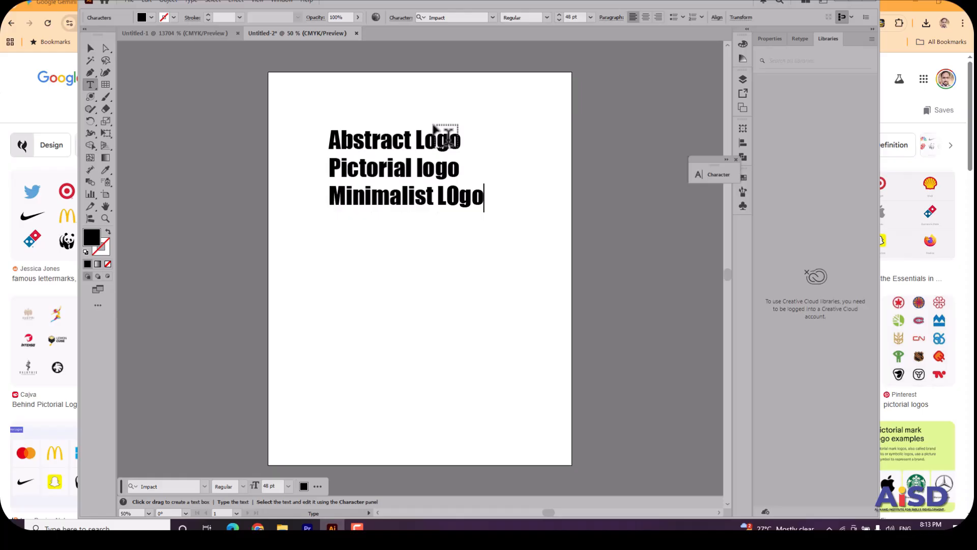
key("BackSpace")
key("BackSpace")
key("BackSpace")
type("ogo")
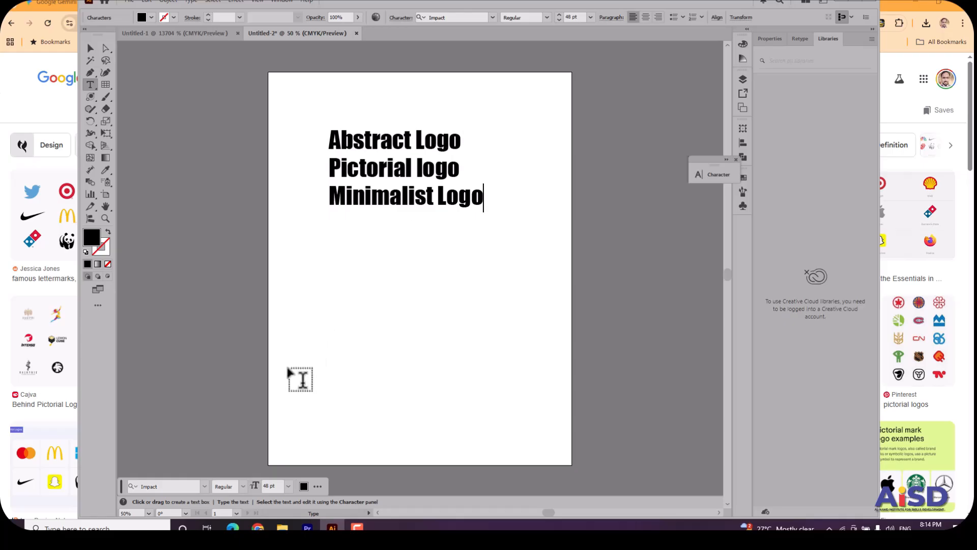
Glance at the pictorial logo results in Chrome, return to Illustrator and add a fourth text line reading "Emblem Logo".
left_click(258, 528)
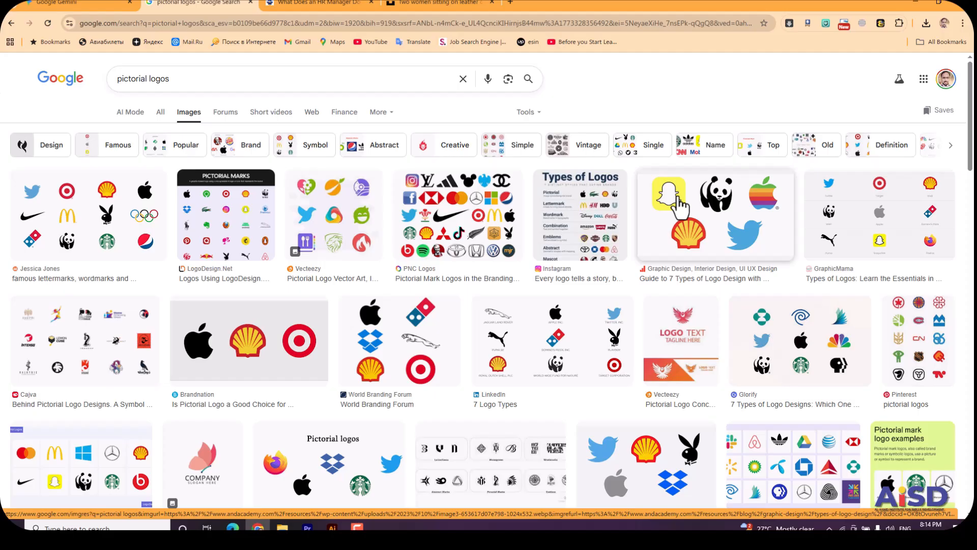
left_click(332, 527)
key("Return")
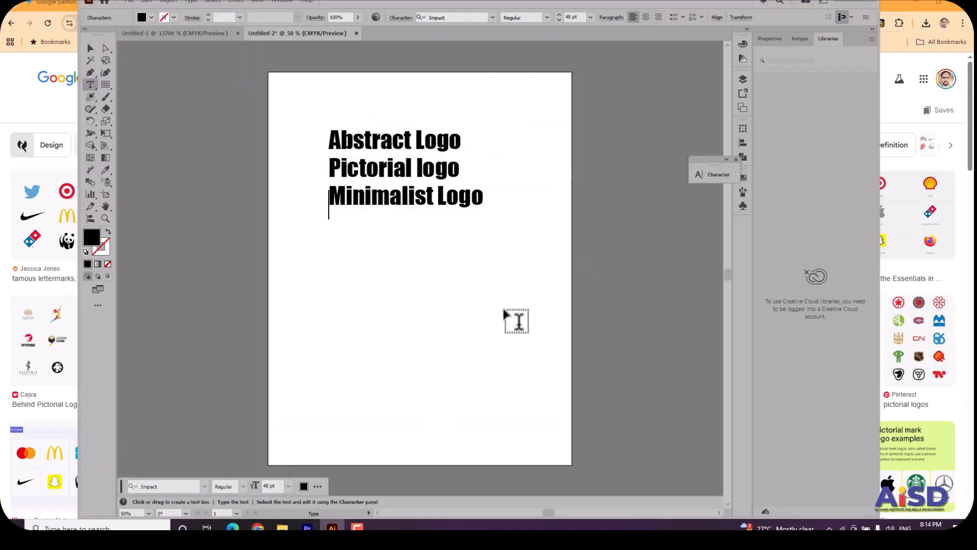
type("Amb")
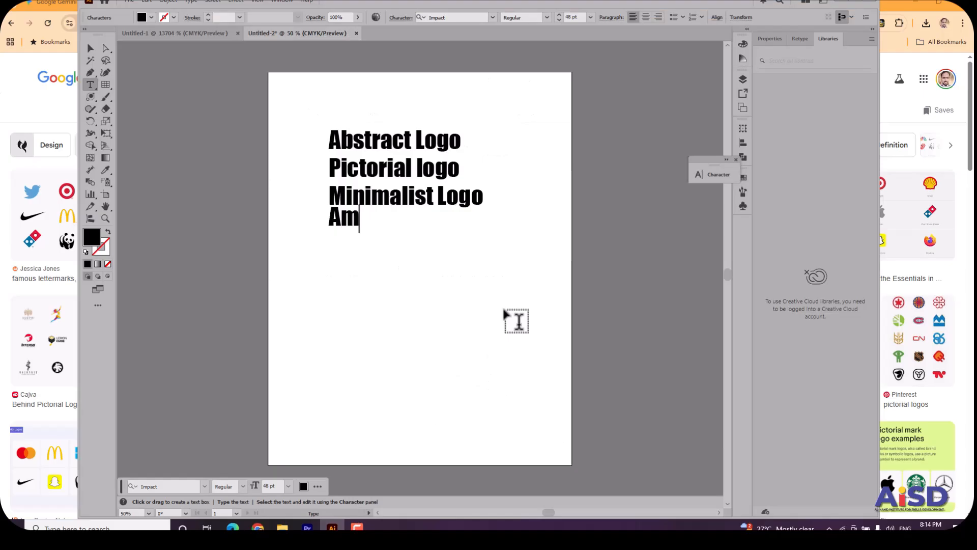
key("BackSpace")
key("BackSpace")
key("BackSpace")
type("Emblem")
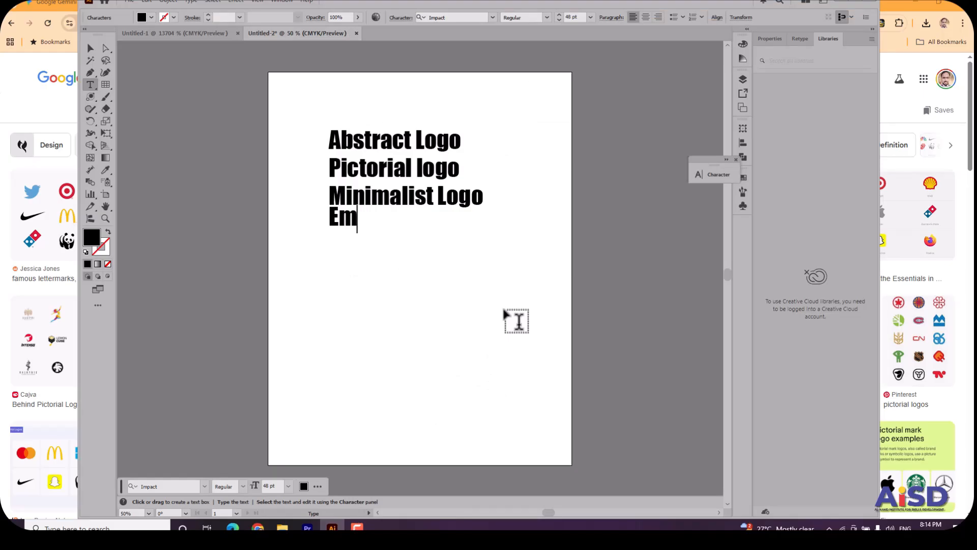
type("go")
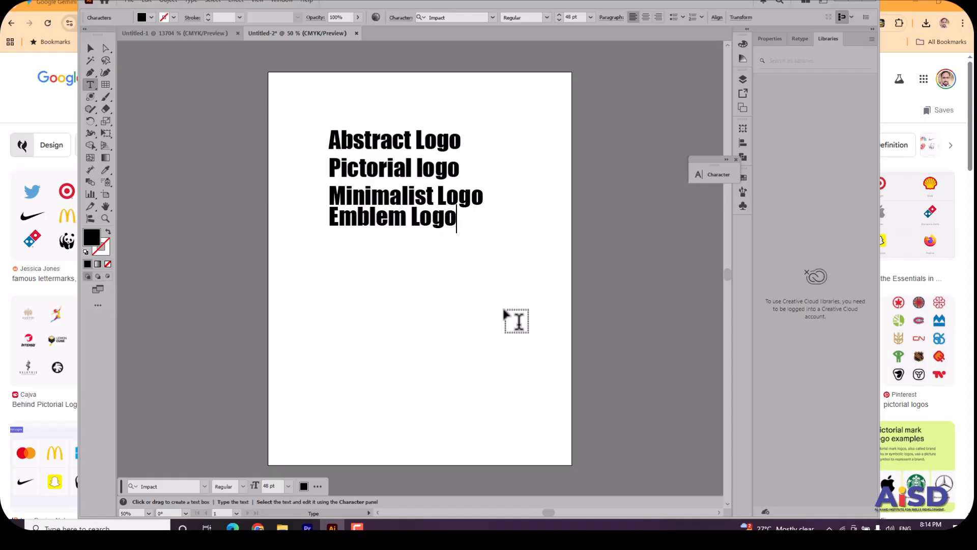
Switch to Chrome and search Google Images for "emblem logos".
left_click(258, 527)
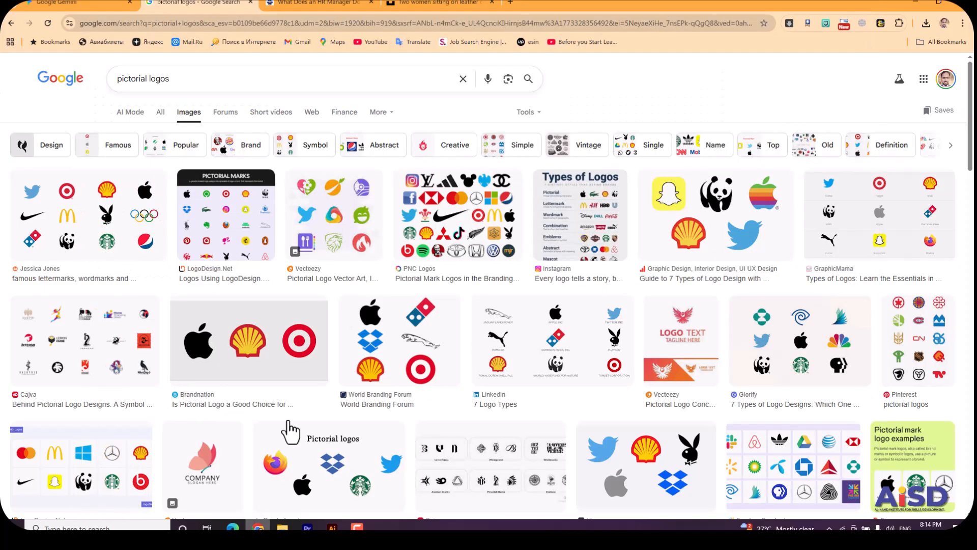
triple_click(316, 75)
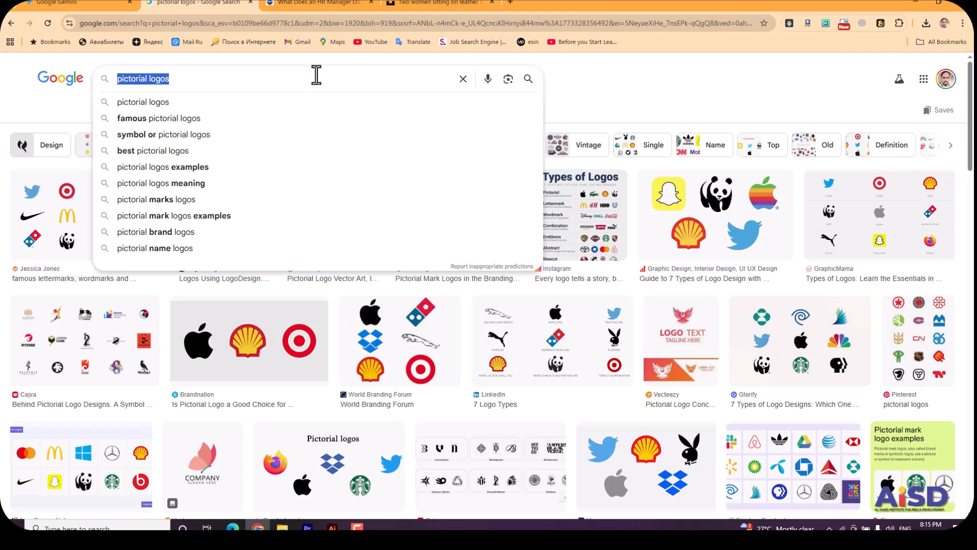
type("emblem")
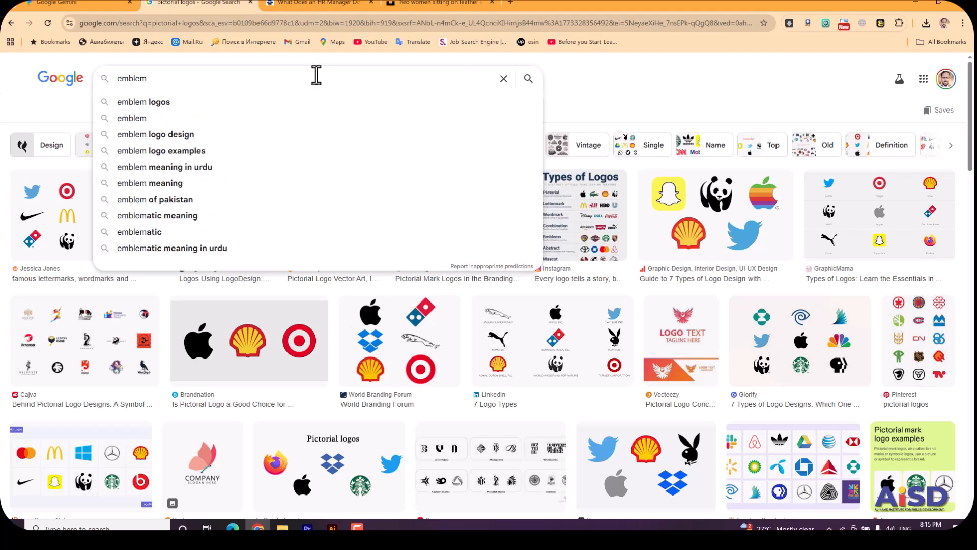
type(" logos")
key("Return")
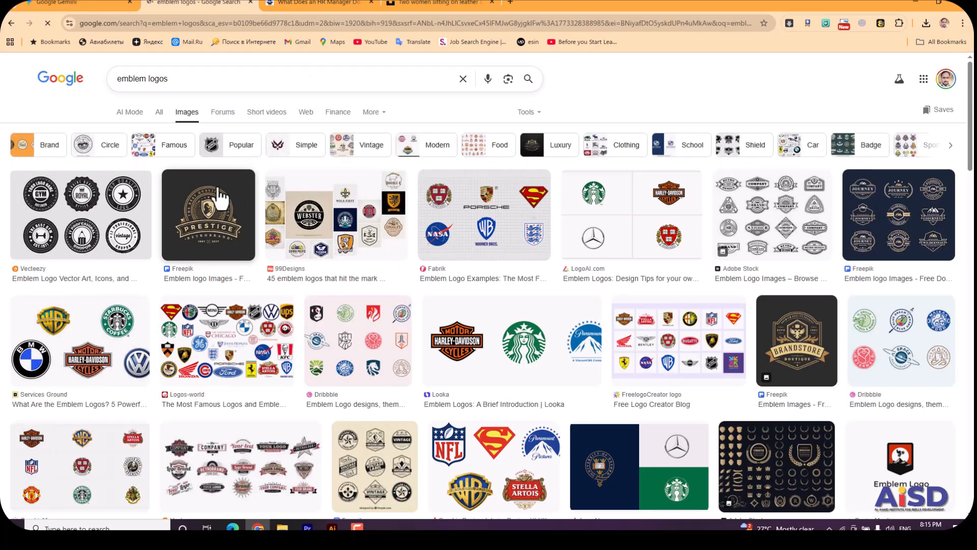
Preview the Looka emblem logo image and the GraphicMama grid of emblem examples from the results.
left_click(458, 347)
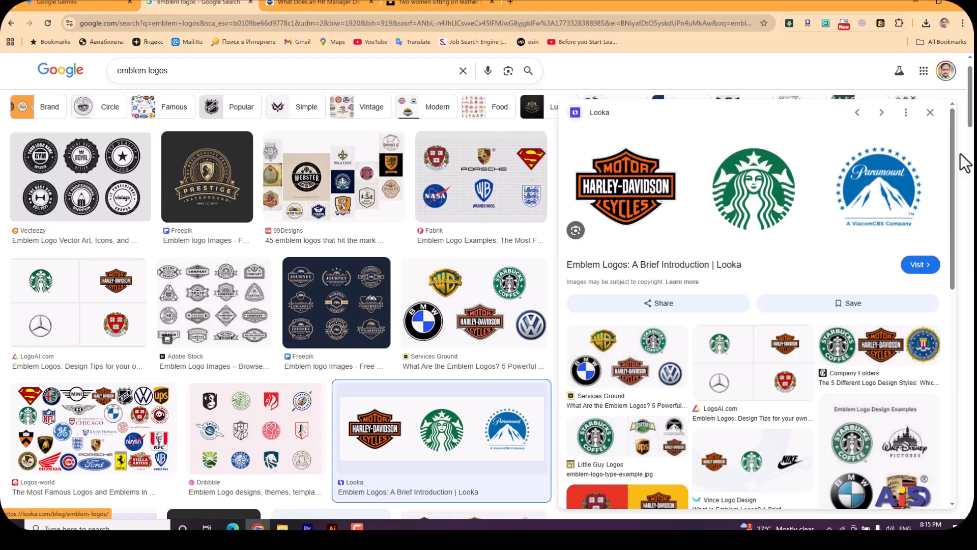
left_click_drag(970, 124, 971, 168)
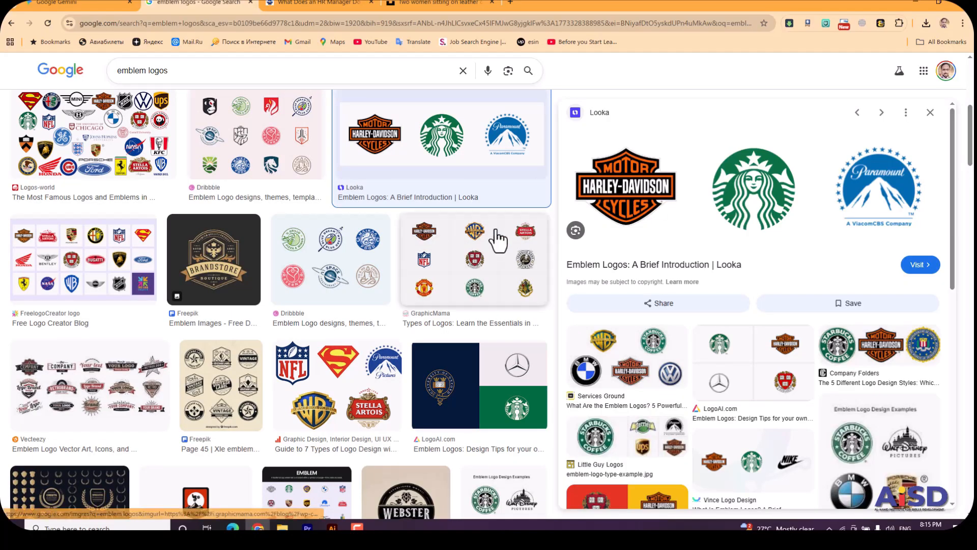
left_click(475, 252)
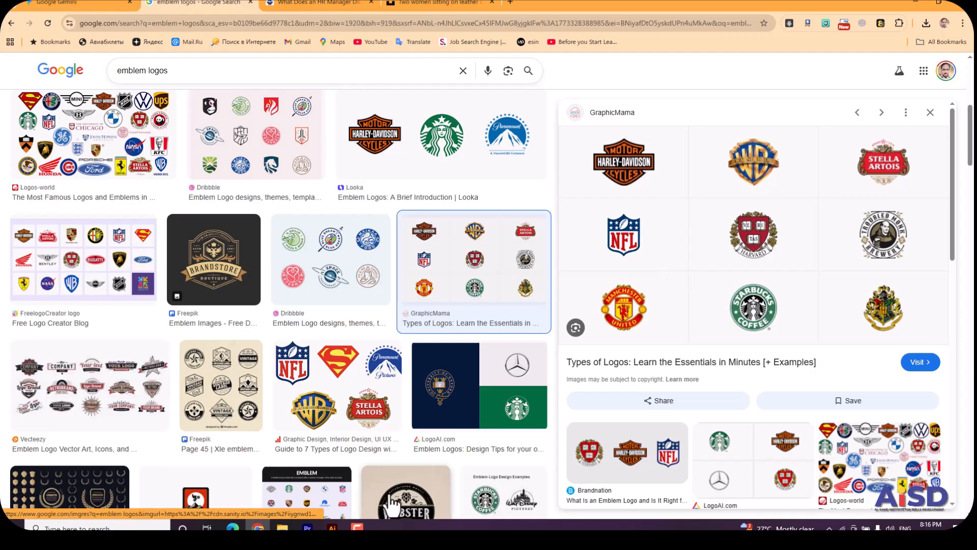
Return to Illustrator and add a fifth text line reading "mascot logo" below "Emblem Logo".
key("alt+Tab")
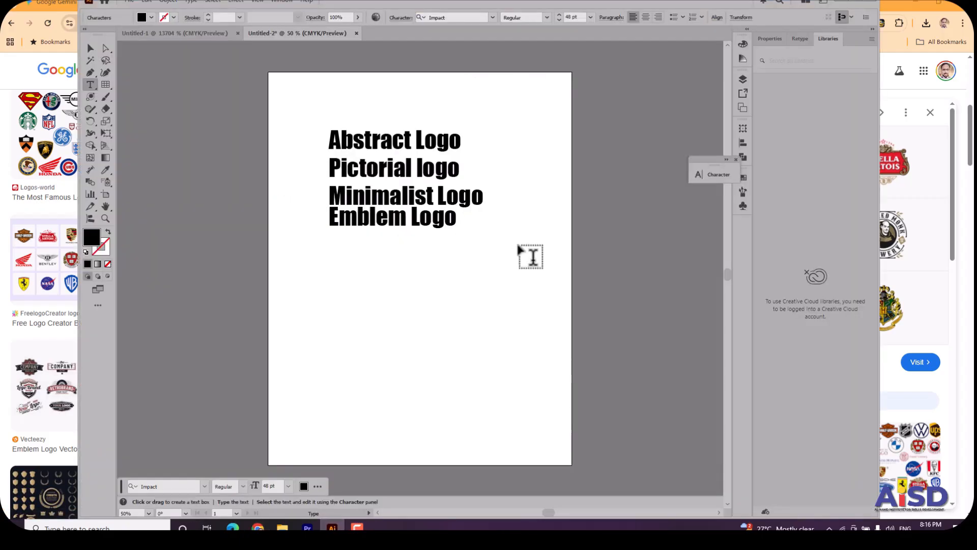
key("Return")
type("mascot logo")
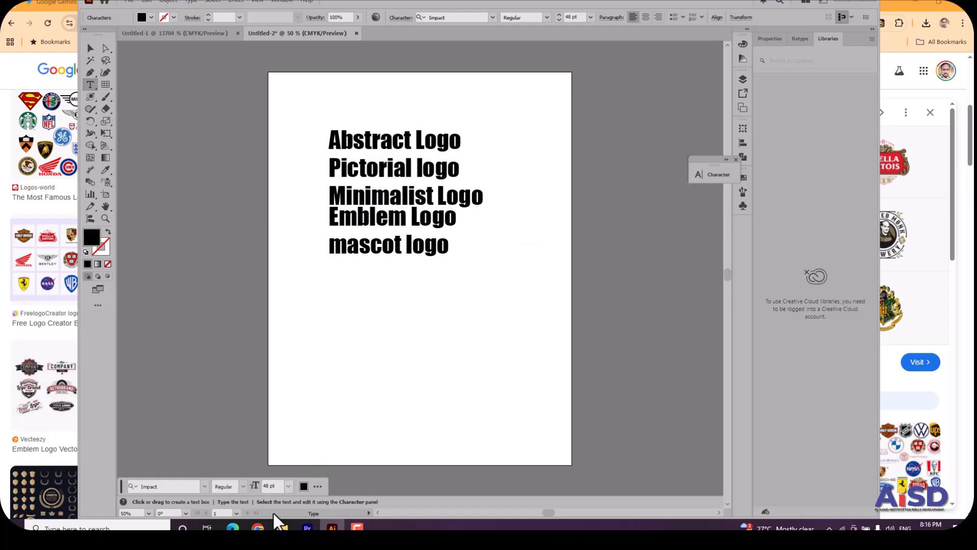
Switch to Chrome, search Google Images for "mascot logos" and browse through the example images.
left_click(258, 527)
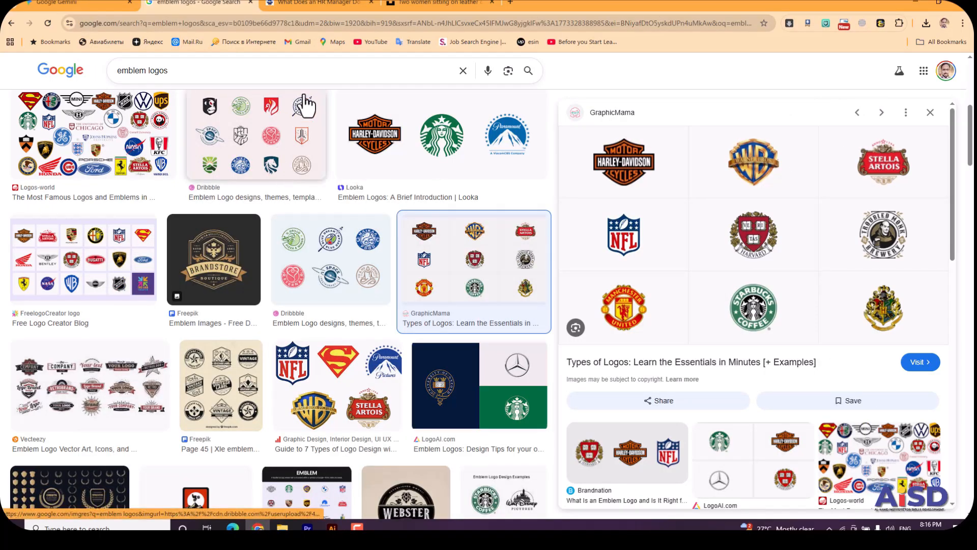
left_click(310, 62)
key("ctrl+a")
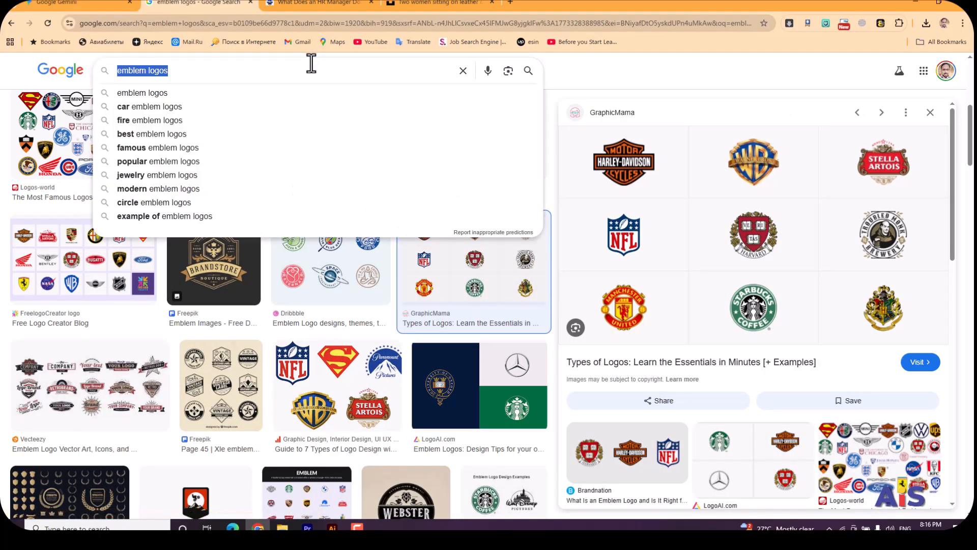
type("mascot logos")
key("Return")
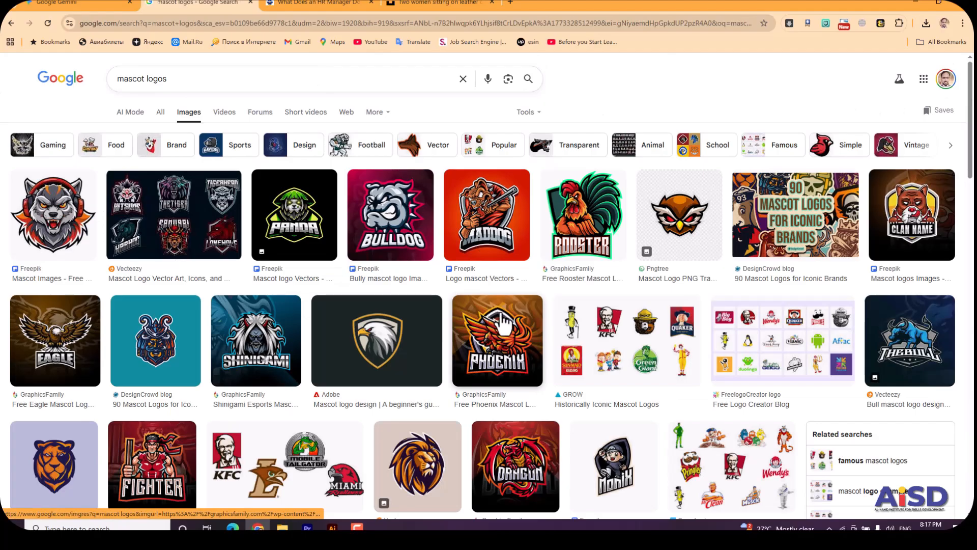
scroll(972, 163, "down", 1)
left_click_drag(972, 163, 972, 260)
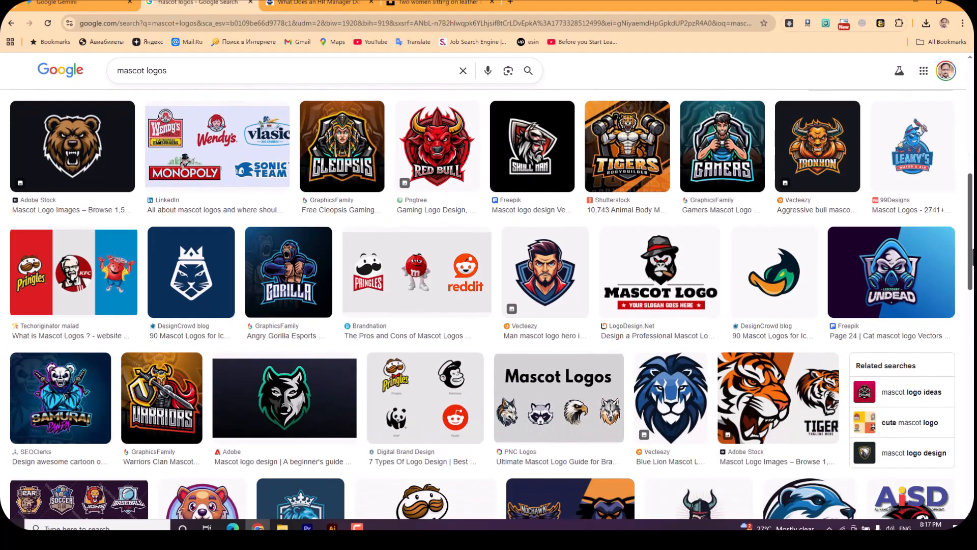